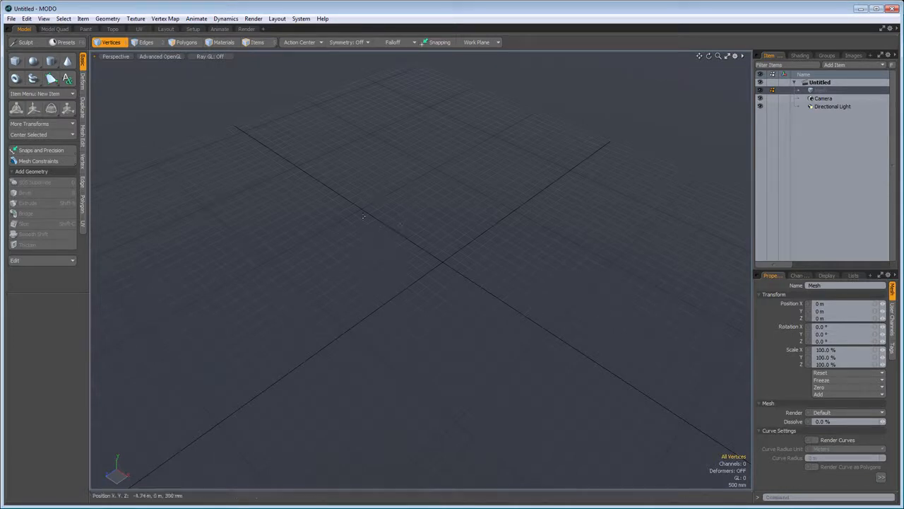
# Create a cylinder along the Y axis at the grid centre with about 3.28 m radius on all axes and 56 sides.
pyautogui.click(50, 61)
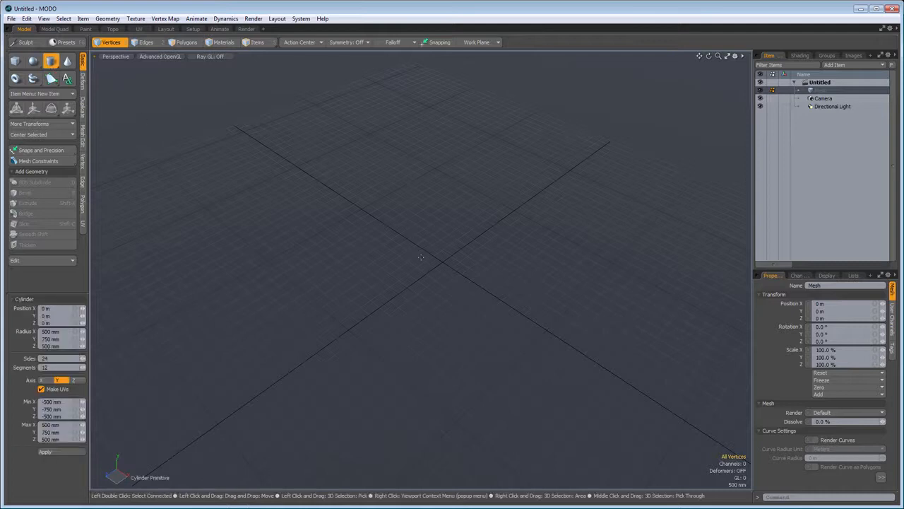
pyautogui.keyDown('ctrl'); pyautogui.moveTo(443, 261); pyautogui.dragTo(572, 258); pyautogui.keyUp('ctrl')
pyautogui.press('Left')
pyautogui.press('Right')
pyautogui.press('Right')
pyautogui.press('Right')
pyautogui.press('Right')
pyautogui.press('Right')
pyautogui.press('Right')
pyautogui.press('Right')
pyautogui.press('Right')
pyautogui.press('Right')
pyautogui.press('Right')
pyautogui.press('Right')
pyautogui.press('Right')
pyautogui.press('Right')
pyautogui.press('Right')
pyautogui.press('Right')
pyautogui.press('Right')
pyautogui.press('Right')
pyautogui.press('Right')
pyautogui.press('Right')
pyautogui.press('Right')
pyautogui.press('Right')
pyautogui.press('Right')
pyautogui.press('Right')
pyautogui.press('Right')
pyautogui.press('Right')
pyautogui.press('Right')
# Increase the cylinder to 19 segments and finish the primitive.
pyautogui.press('Up')
pyautogui.press('Up')
pyautogui.press('Up')
pyautogui.press('Up')
pyautogui.press('Up')
pyautogui.press('Up')
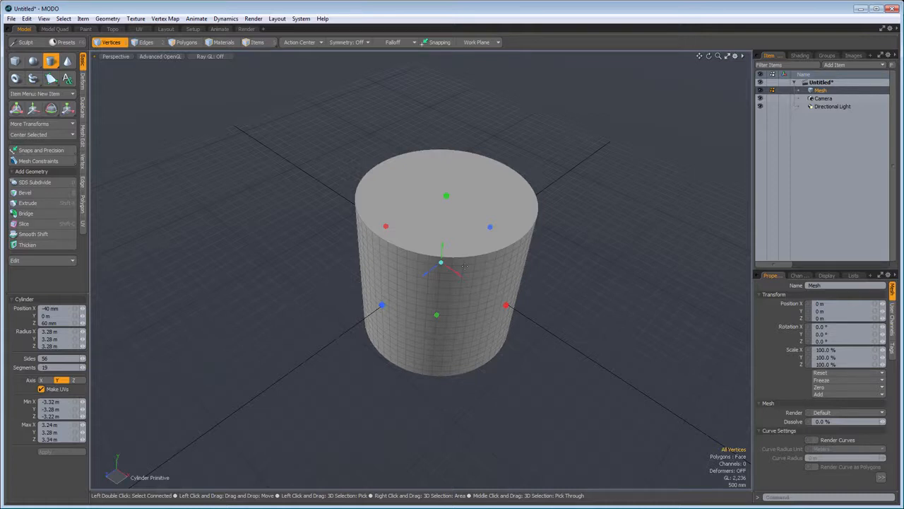
pyautogui.press('space')
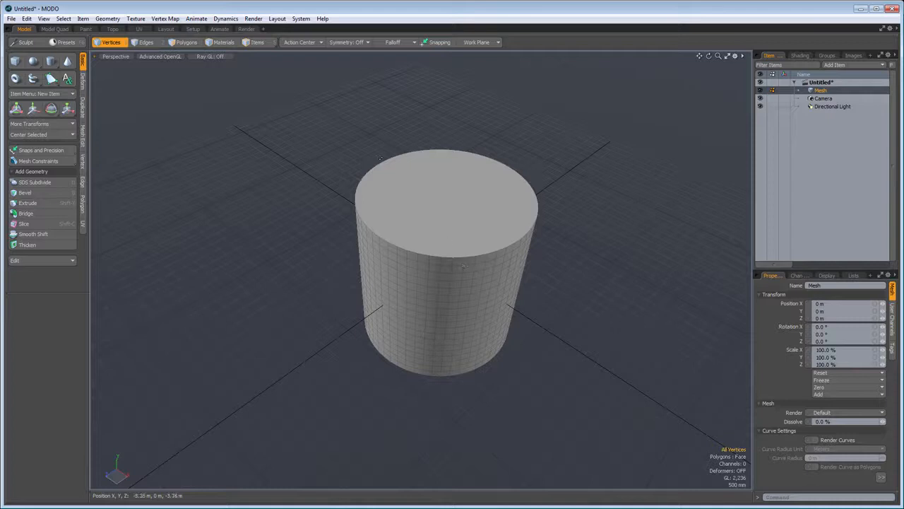
# Switch to item selection mode and cycle repeatedly through the vertex, edge and polygon selection modes.
pyautogui.click(259, 42)
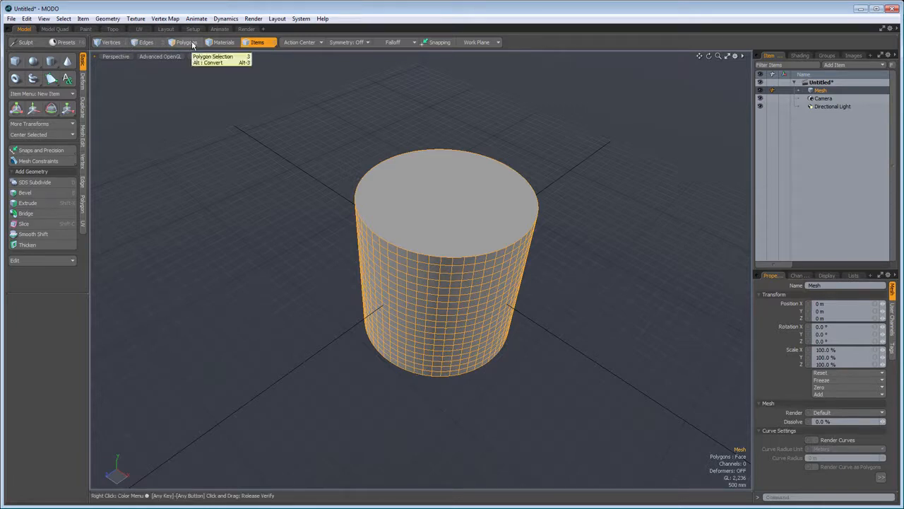
pyautogui.press('1')
pyautogui.press('2')
pyautogui.press('3')
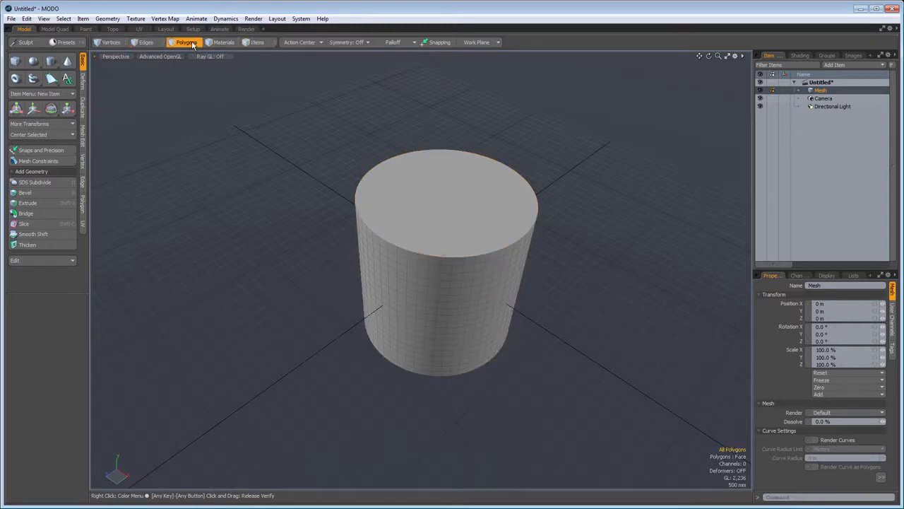
pyautogui.press('1')
pyautogui.press('2')
pyautogui.press('3')
pyautogui.press('1')
pyautogui.press('2')
pyautogui.press('3')
# Preview the boundary variants of edge selection and toggle between item and polygon selection modes.
pyautogui.press('ctrl')
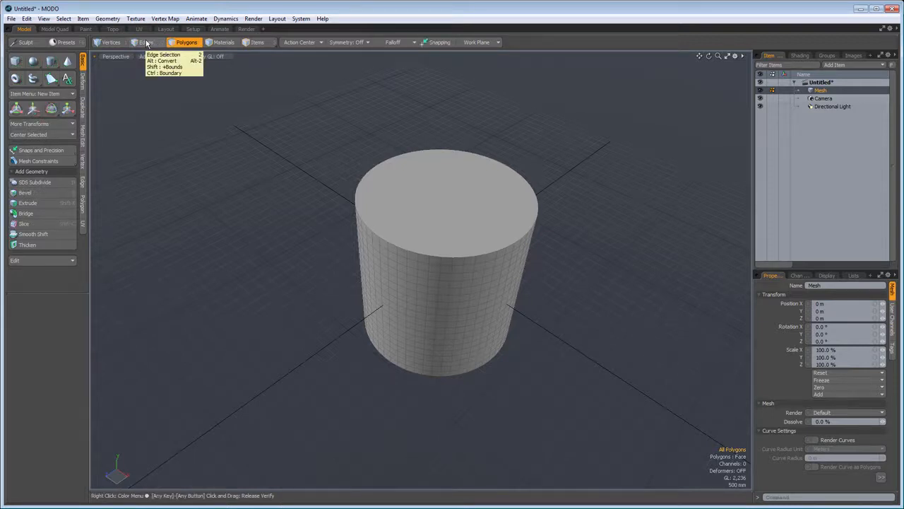
pyautogui.press('shift')
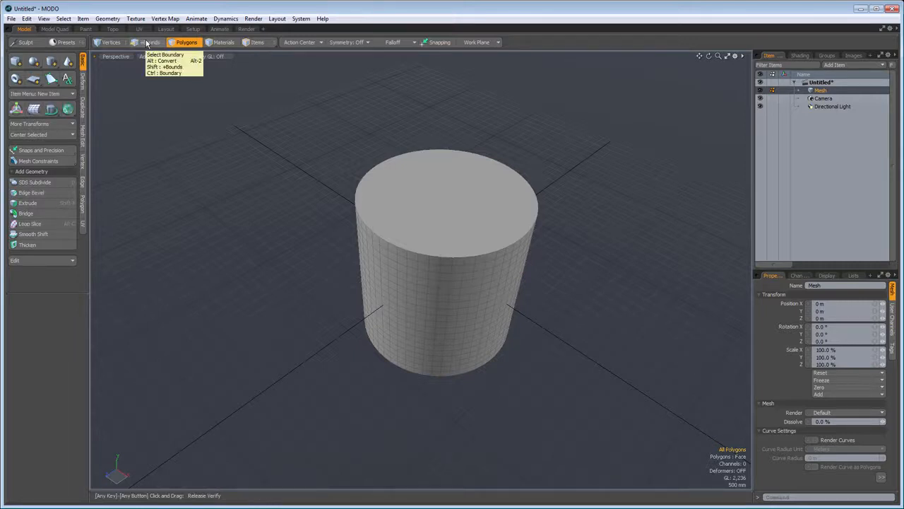
pyautogui.press('5')
pyautogui.press('3')
pyautogui.press('5')
pyautogui.press('3')
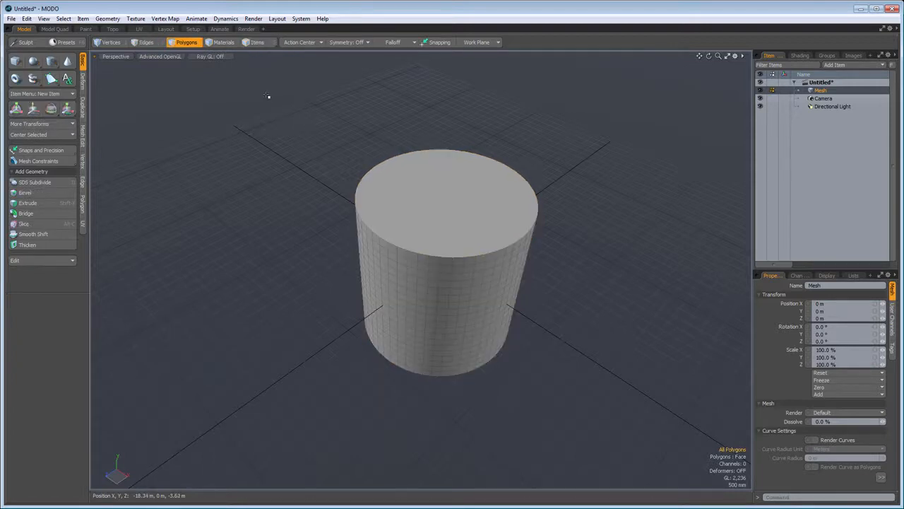
# Switch to vertex selection for a closer look at the cylinder's side and change to edge selection.
pyautogui.click(115, 43)
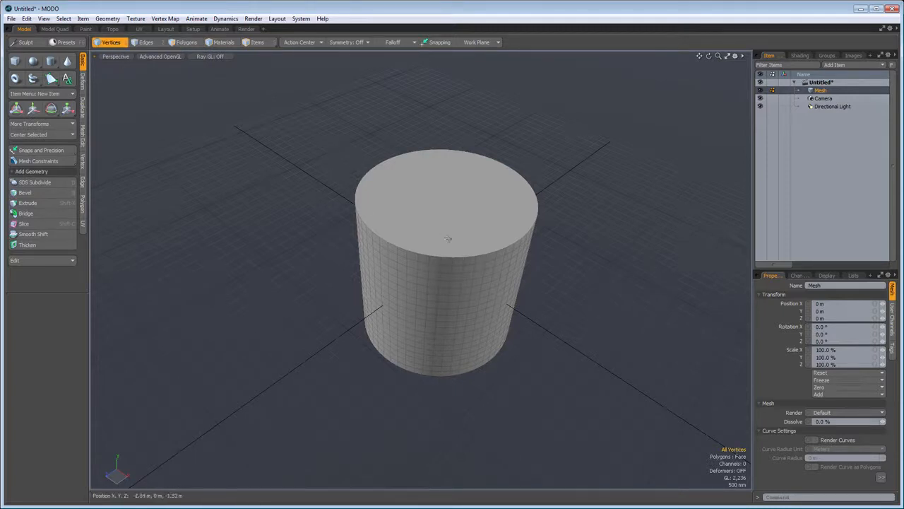
pyautogui.scroll(3, 470, 297)
pyautogui.scroll(3, 467, 290)
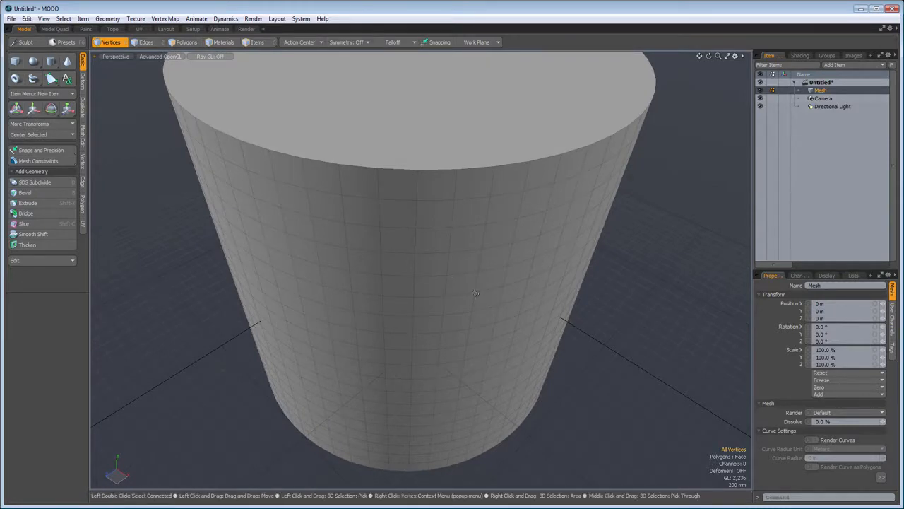
pyautogui.press('2')
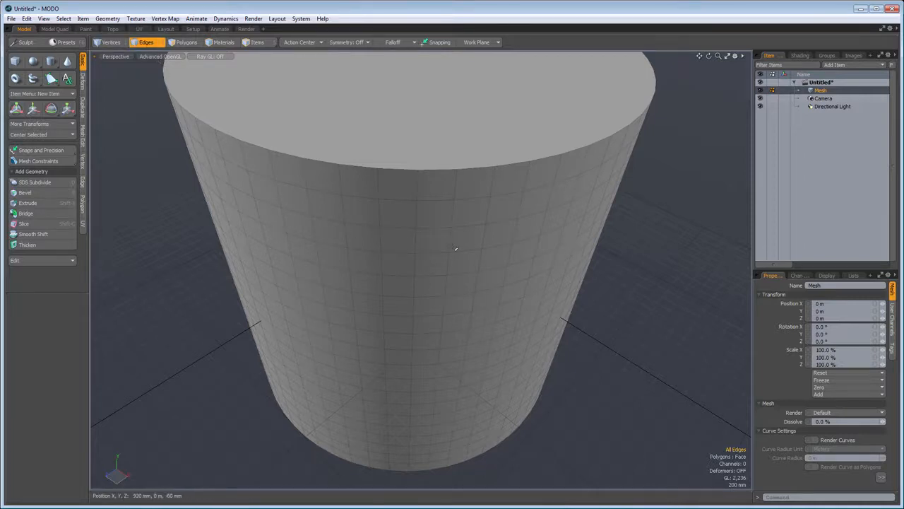
# In polygon selection mode, select single faces one after another across the side of the cylinder, each replacing the previous selection.
pyautogui.click(186, 42)
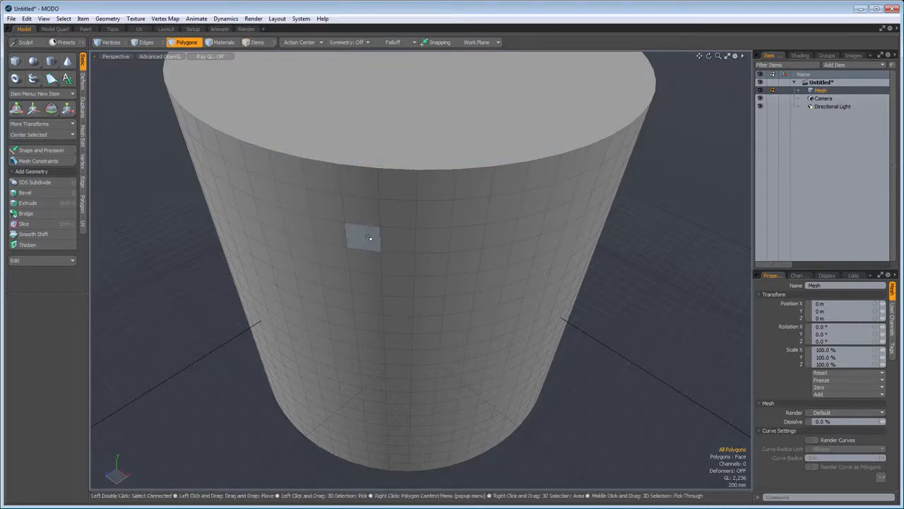
pyautogui.click(368, 238)
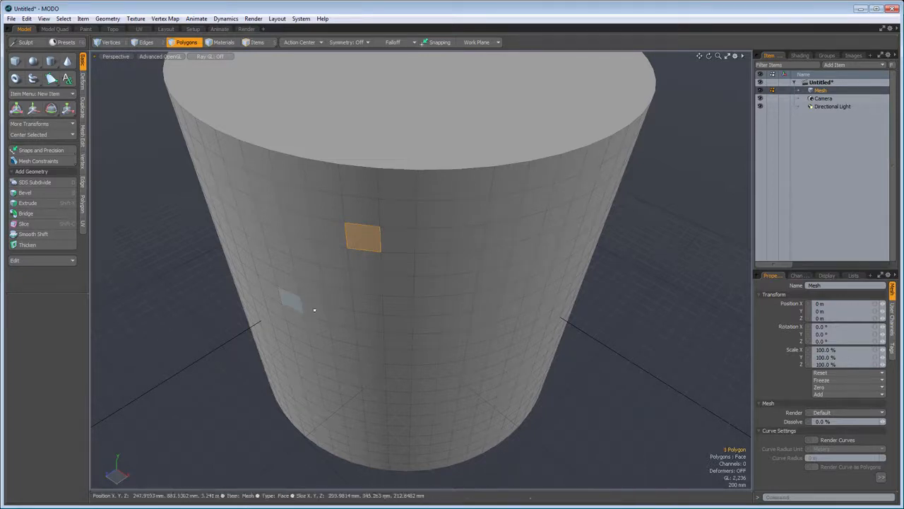
pyautogui.click(430, 243)
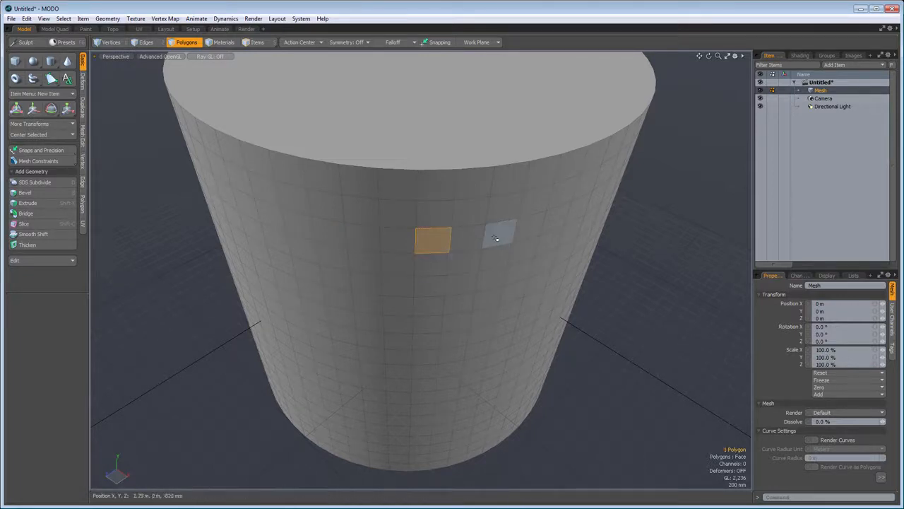
pyautogui.click(492, 240)
pyautogui.click(495, 279)
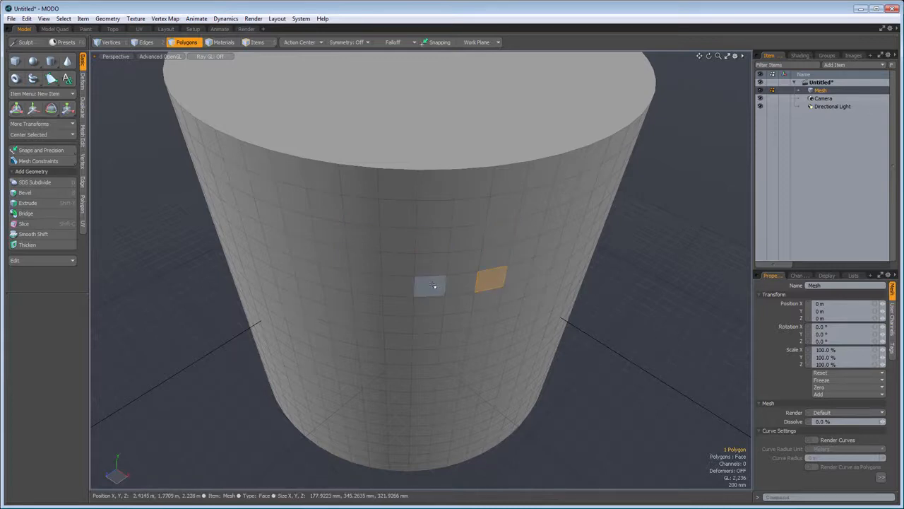
pyautogui.click(430, 287)
pyautogui.click(438, 243)
pyautogui.click(362, 239)
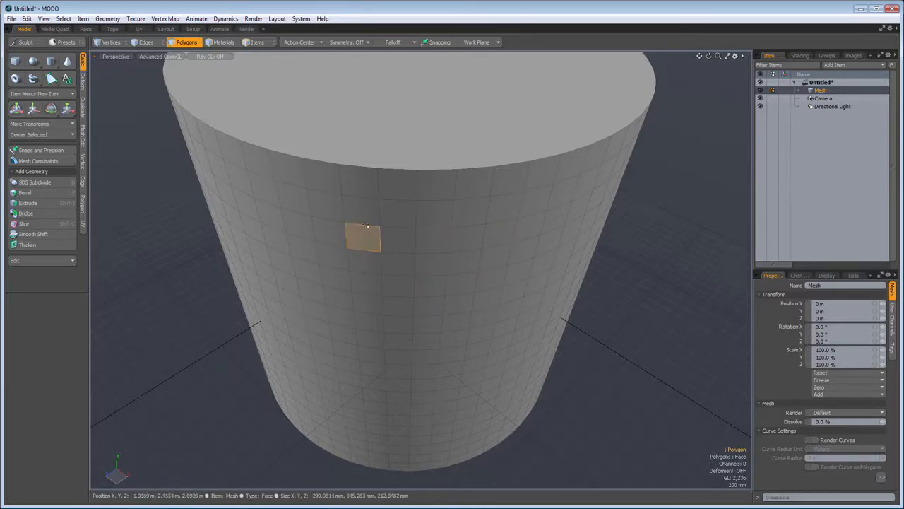
pyautogui.click(322, 209)
pyautogui.click(291, 202)
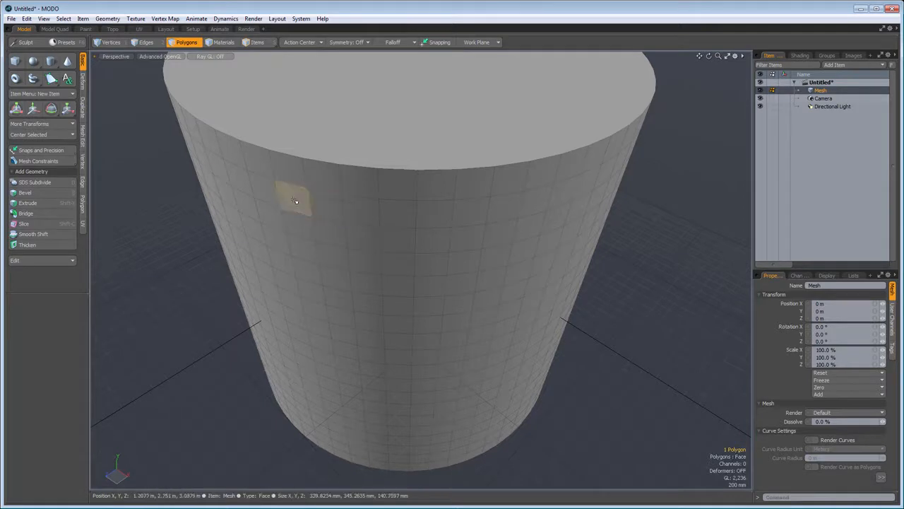
pyautogui.click(268, 198)
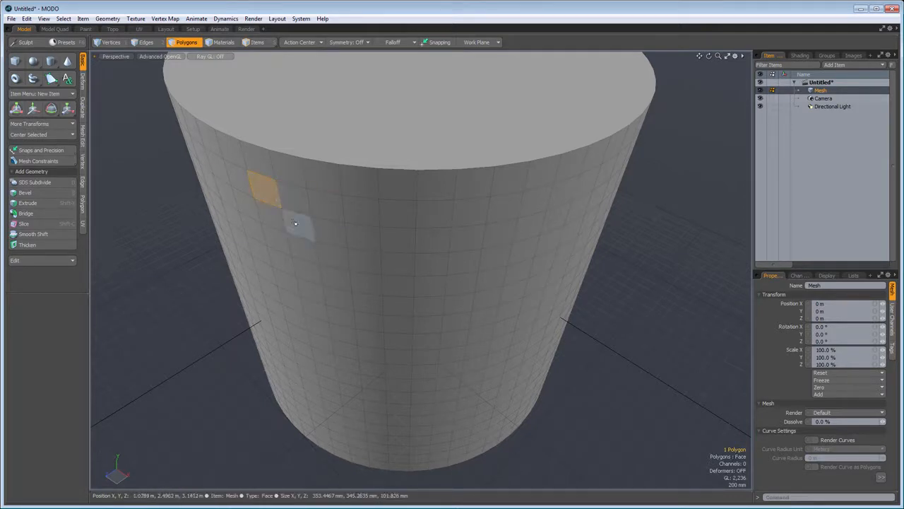
# Add nine adjoining faces to the selection in a stepped hook shape on the cylinder's side, and clear the selection.
pyautogui.keyDown('shift'); pyautogui.click(296, 198); pyautogui.keyUp('shift')
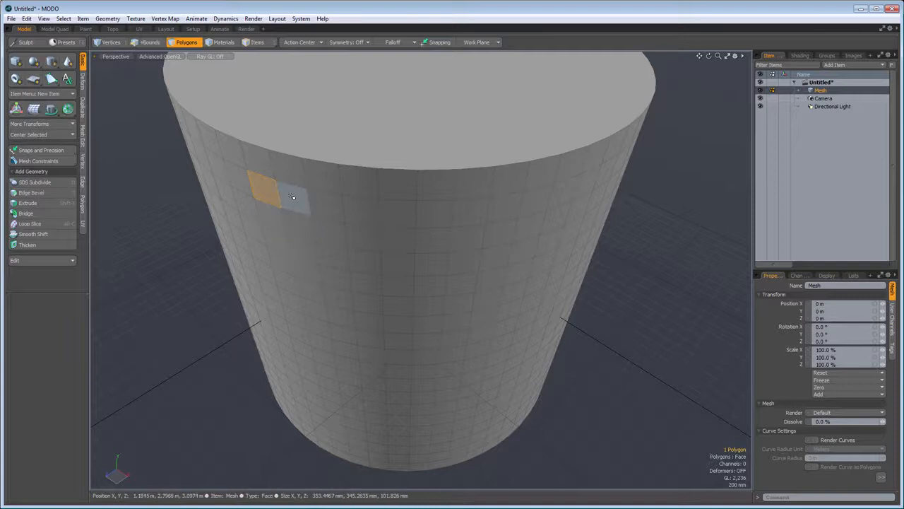
pyautogui.keyDown('shift'); pyautogui.click(327, 206); pyautogui.keyUp('shift')
pyautogui.keyDown('shift'); pyautogui.click(326, 233); pyautogui.keyUp('shift')
pyautogui.keyDown('shift'); pyautogui.click(364, 238); pyautogui.keyUp('shift')
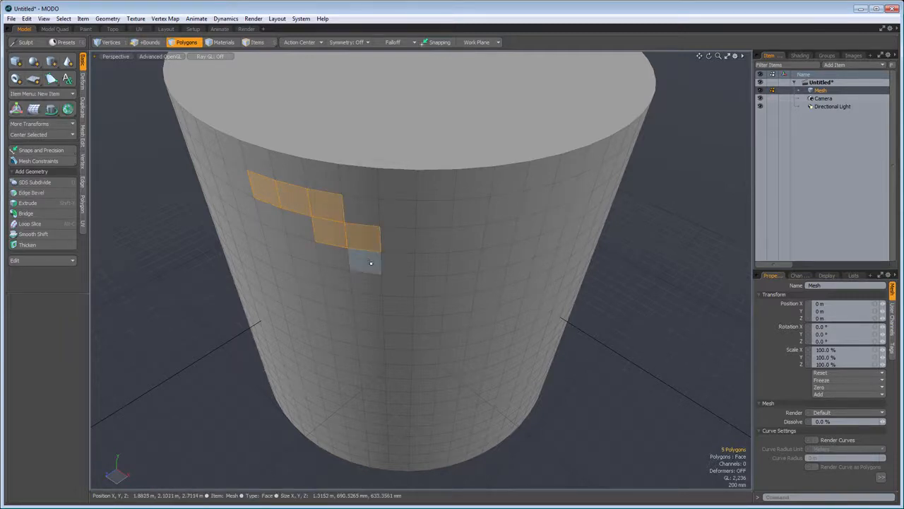
pyautogui.keyDown('shift'); pyautogui.click(365, 262); pyautogui.keyUp('shift')
pyautogui.keyDown('shift'); pyautogui.click(365, 282); pyautogui.keyUp('shift')
pyautogui.keyDown('shift'); pyautogui.click(337, 277); pyautogui.keyUp('shift')
pyautogui.keyDown('shift'); pyautogui.click(339, 296); pyautogui.keyUp('shift')
pyautogui.keyDown('shift'); pyautogui.click(307, 291); pyautogui.keyUp('shift')
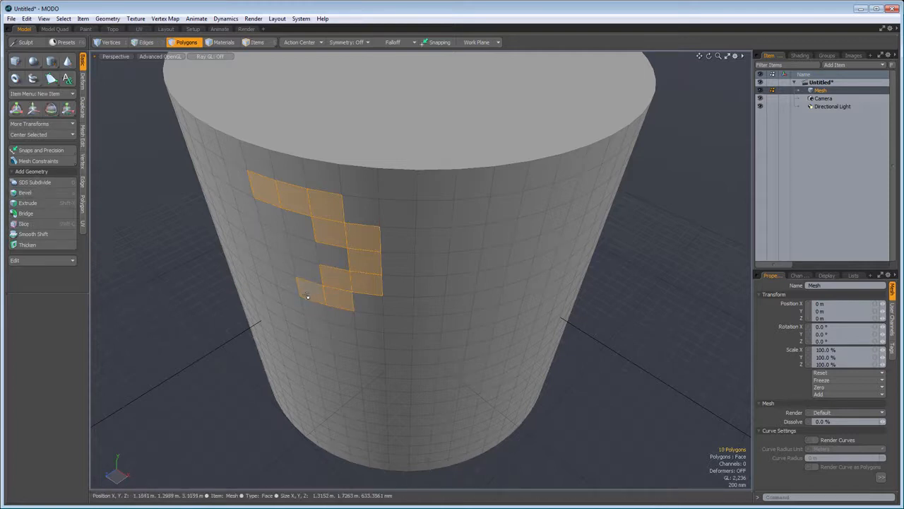
pyautogui.click(154, 304)
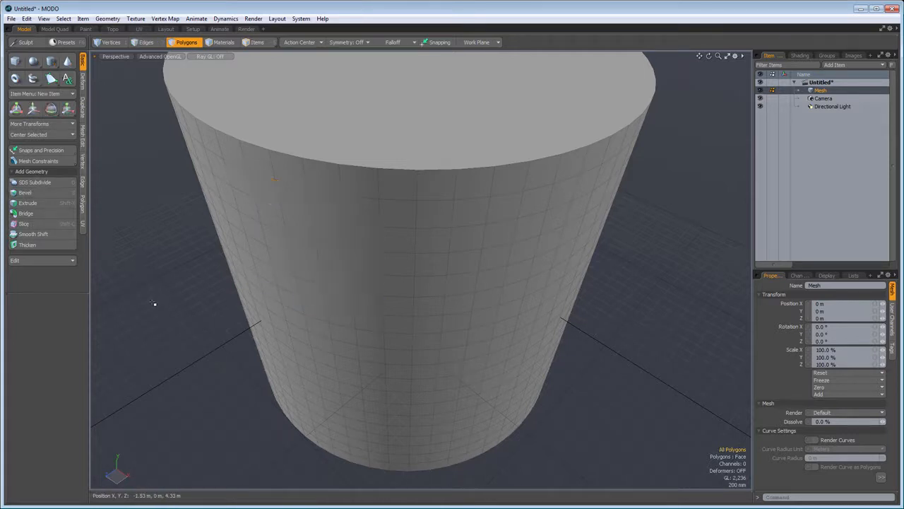
# Select all of the cylinder's polygons by inverting the selection and move them a short distance with the Move tool.
pyautogui.click(309, 270)
pyautogui.press('[')
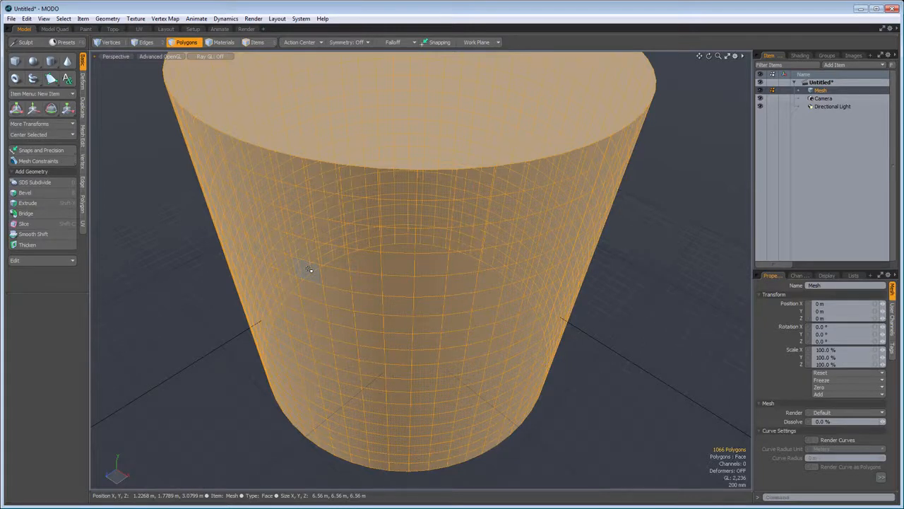
pyautogui.press('w')
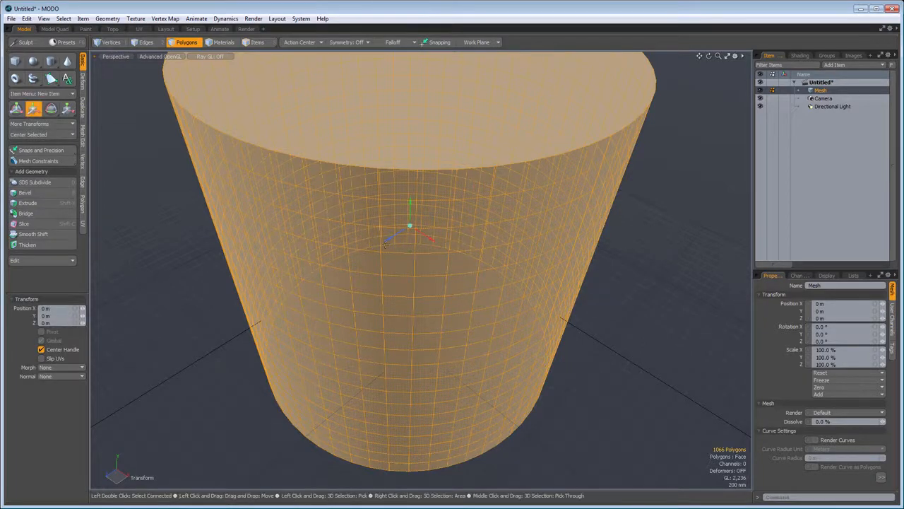
pyautogui.moveTo(389, 243); pyautogui.dragTo(217, 277)
pyautogui.press('space')
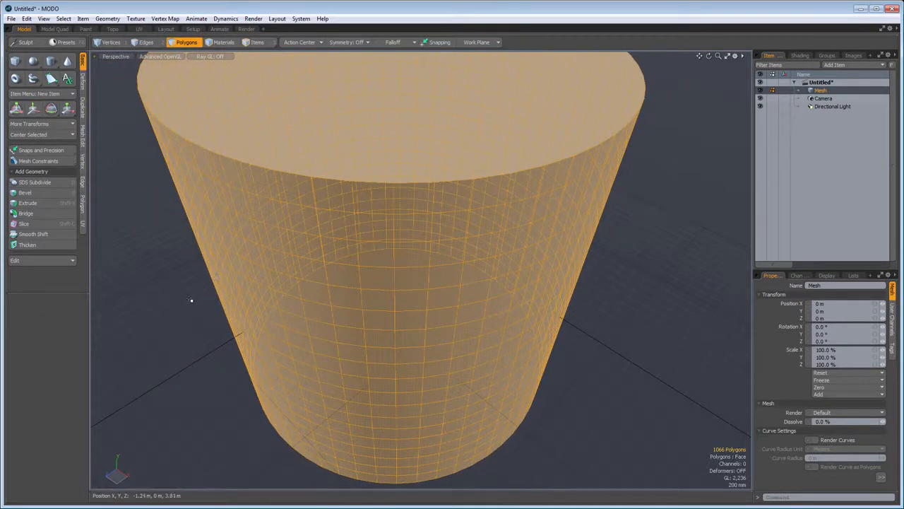
# Clear the polygon selection and move the whole cylinder about -450 mm in X and -620 mm in Z.
pyautogui.click(159, 339)
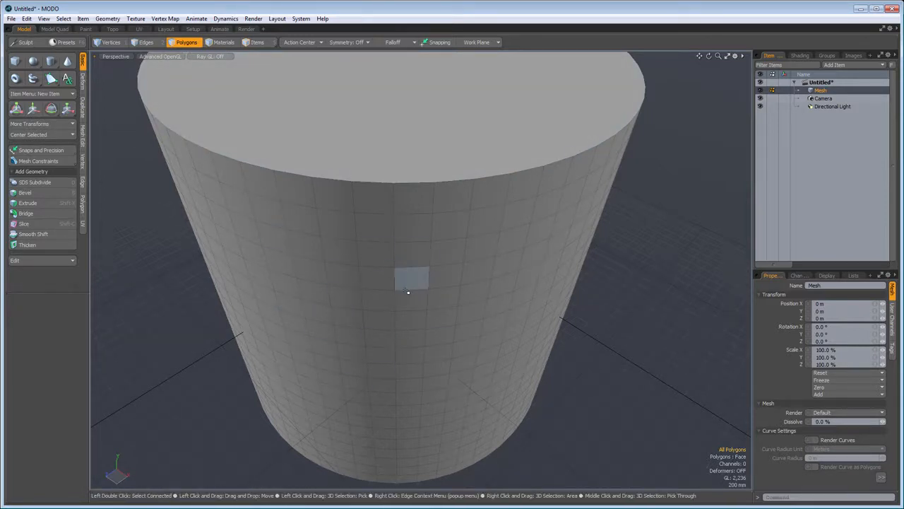
pyautogui.press('w')
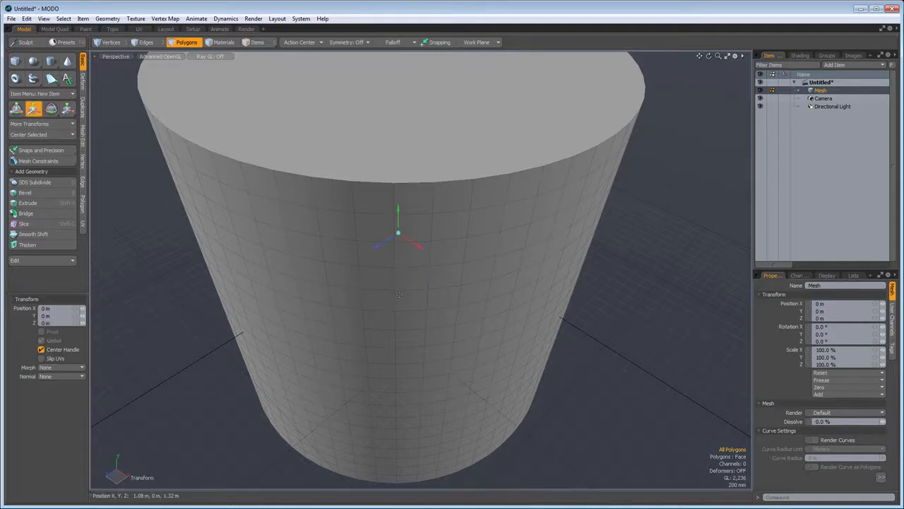
pyautogui.moveTo(378, 247); pyautogui.dragTo(407, 242)
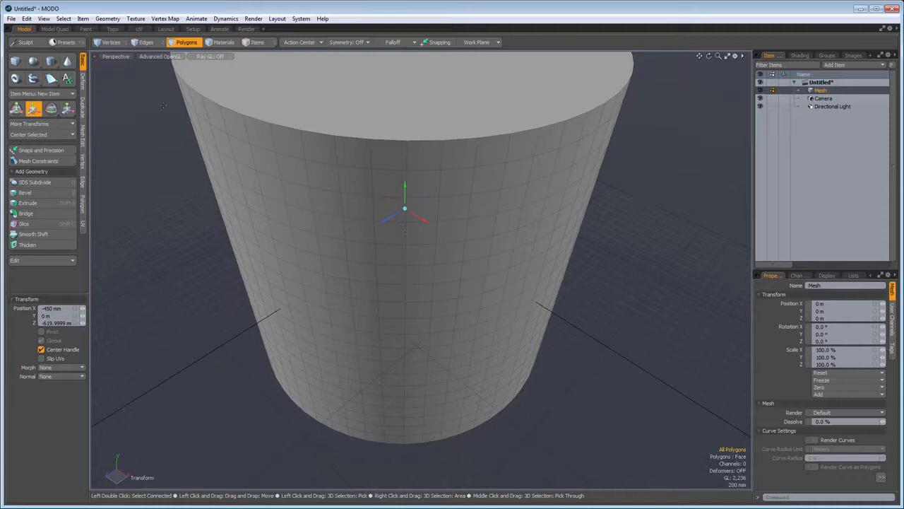
# In edge selection mode with nothing selected, move the whole cylinder about 550 mm in X and 120 mm in Z.
pyautogui.click(154, 44)
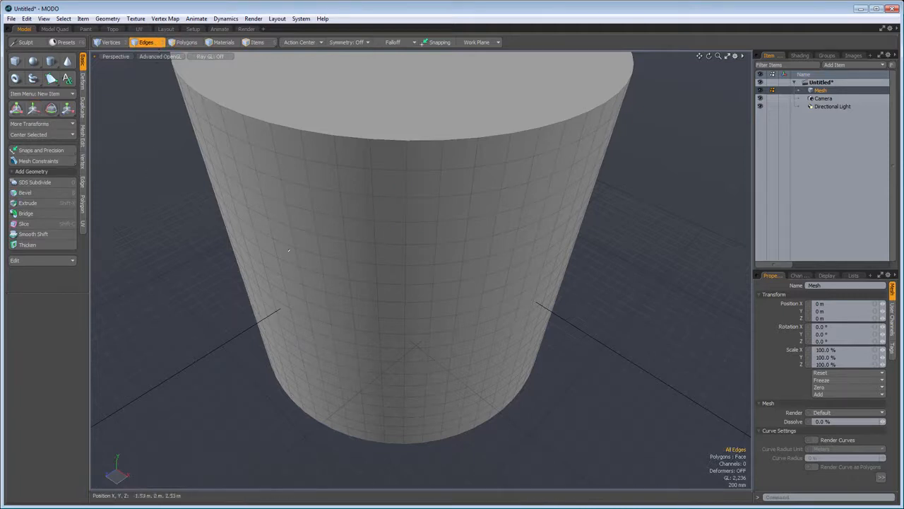
pyautogui.press('w')
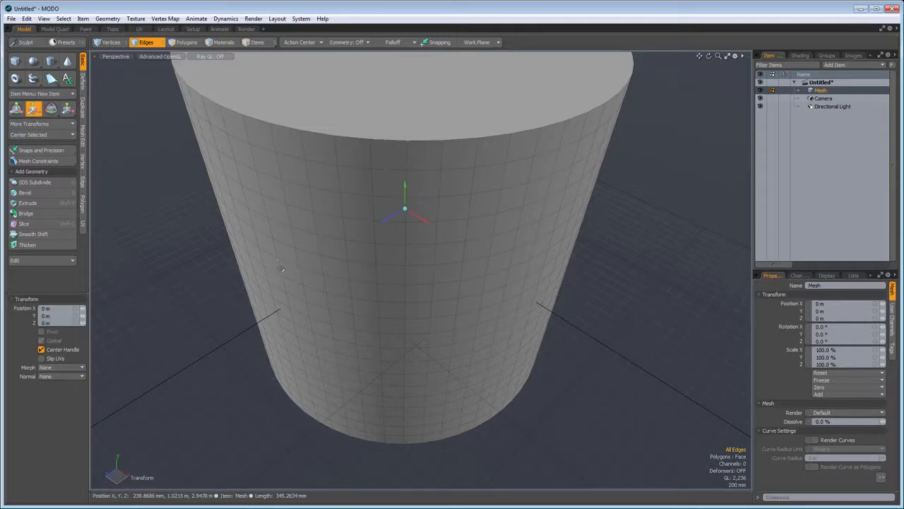
pyautogui.moveTo(405, 235); pyautogui.dragTo(422, 253)
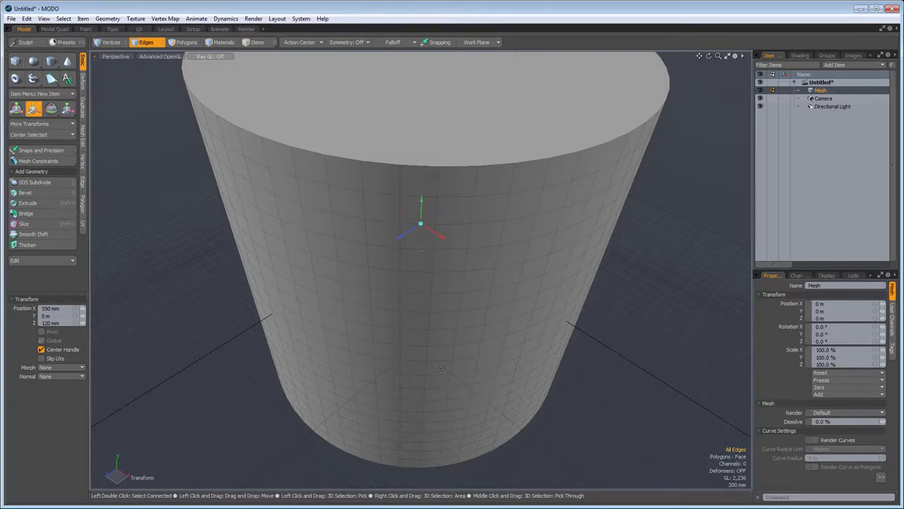
pyautogui.press('space')
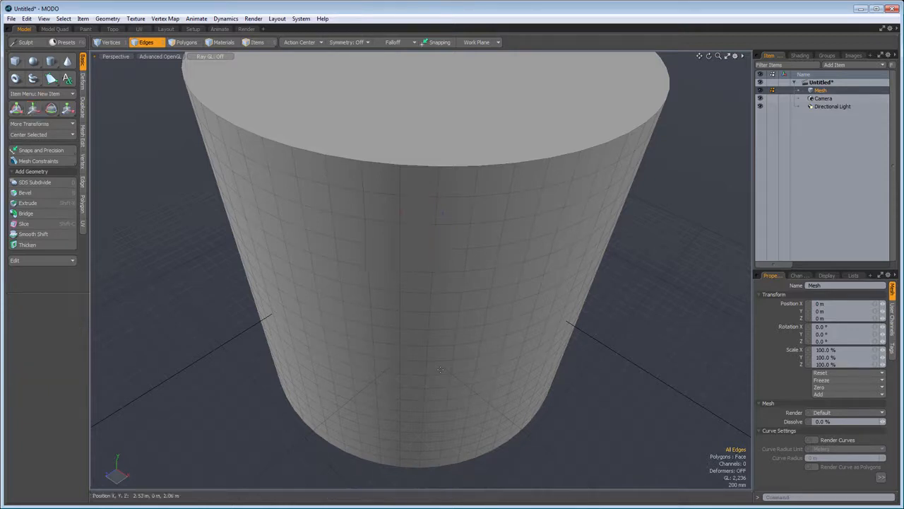
# In edge selection mode, select three neighbouring horizontal edge loops around the upper part of the cylinder.
pyautogui.scroll(-2, 440, 368)
pyautogui.keyDown('alt'); pyautogui.moveTo(440, 349); pyautogui.dragTo(438, 283); pyautogui.keyUp('alt')
pyautogui.press('2')
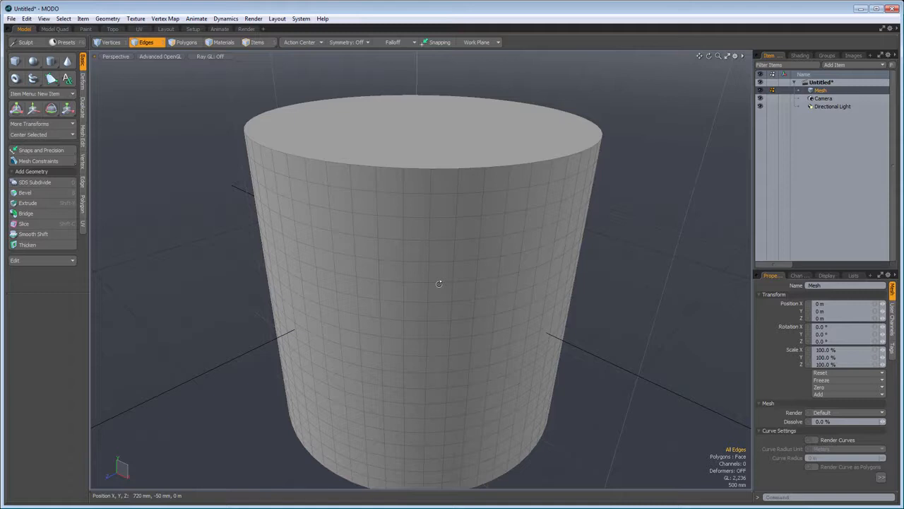
pyautogui.doubleClick(394, 261)
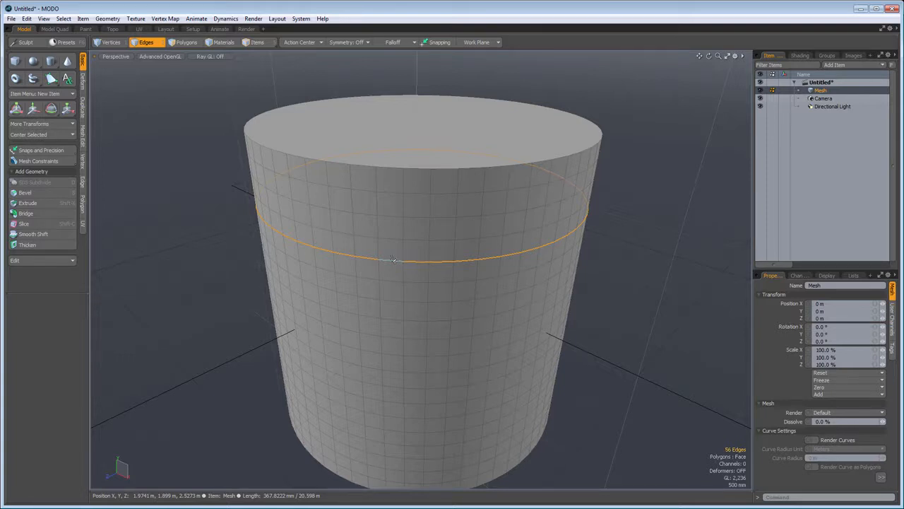
pyautogui.keyDown('shift'); pyautogui.doubleClick(394, 238); pyautogui.keyUp('shift')
pyautogui.keyDown('shift'); pyautogui.doubleClick(395, 219); pyautogui.keyUp('shift')
# Try moving the three selected edge loops with the Move tool, and undo the move.
pyautogui.press('w')
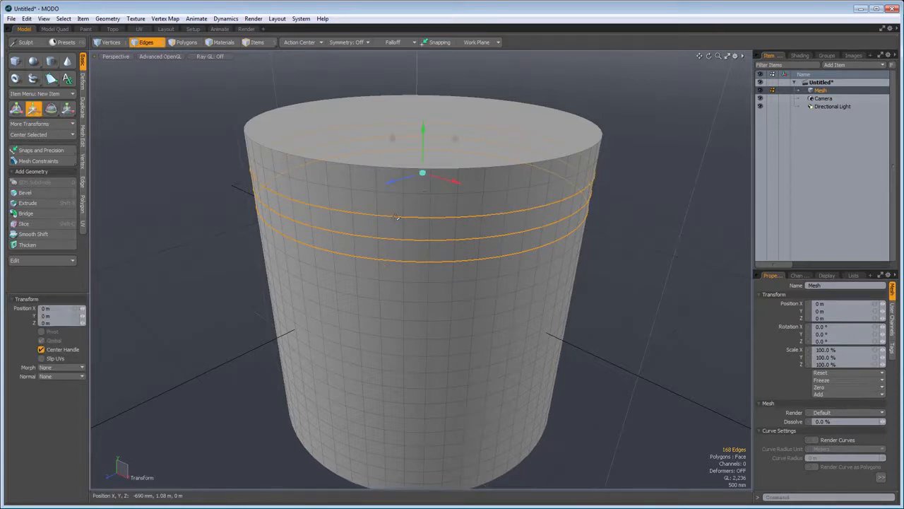
pyautogui.moveTo(453, 186); pyautogui.dragTo(471, 161)
pyautogui.hotkey('ctrl', 'z')
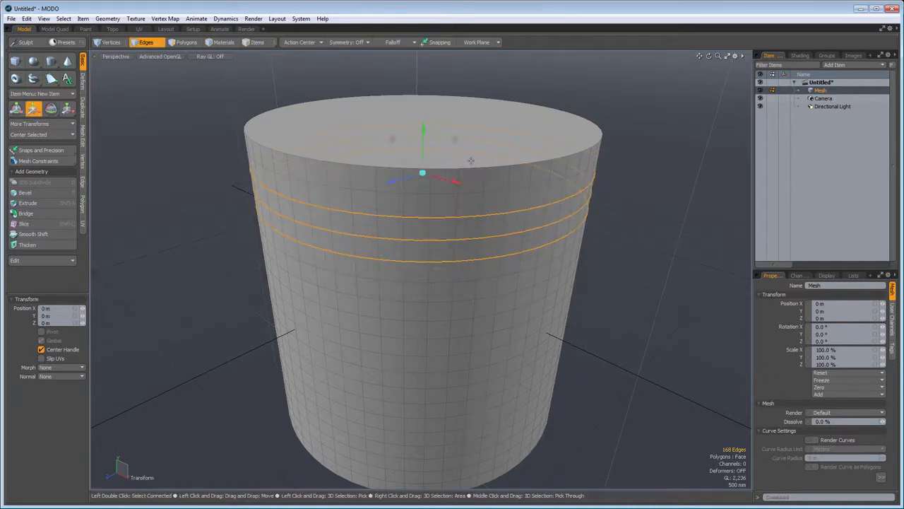
pyautogui.press('space')
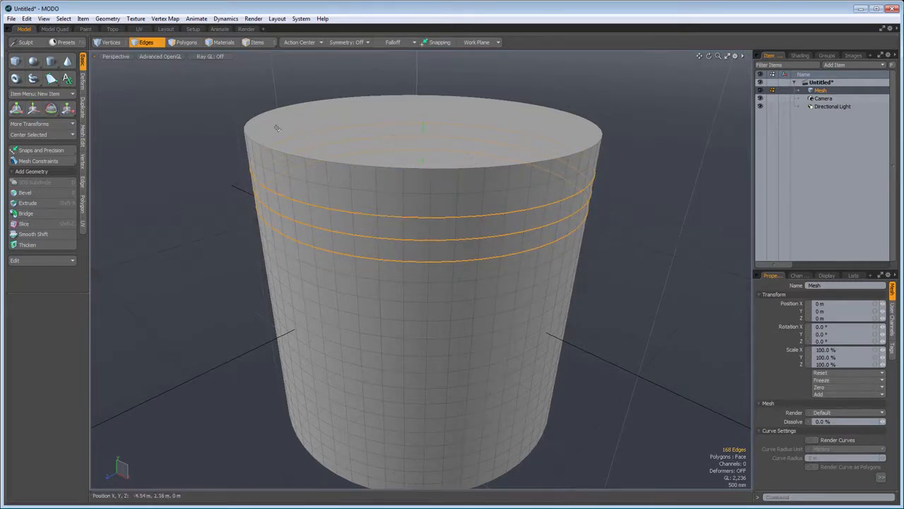
# In polygon selection mode, select two adjoining faces on the cylinder's side and extend them to the full horizontal face loop.
pyautogui.click(188, 43)
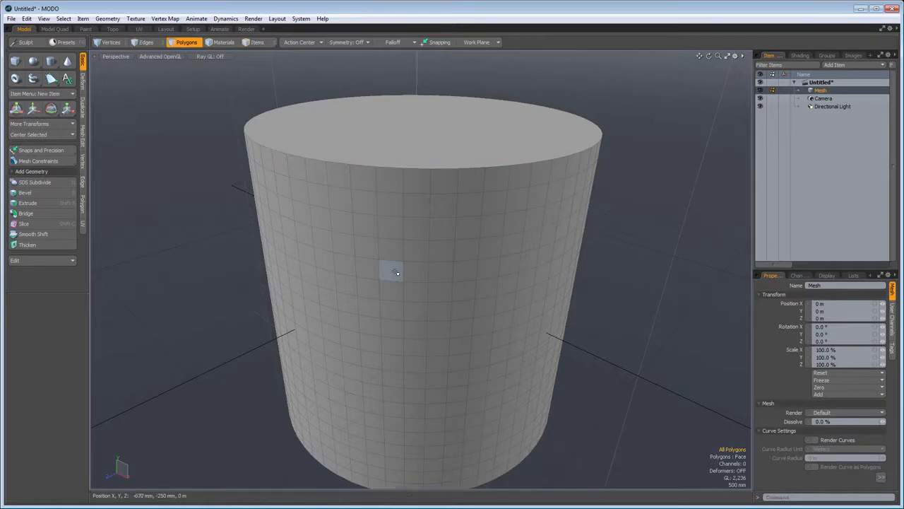
pyautogui.moveTo(389, 266); pyautogui.dragTo(406, 270)
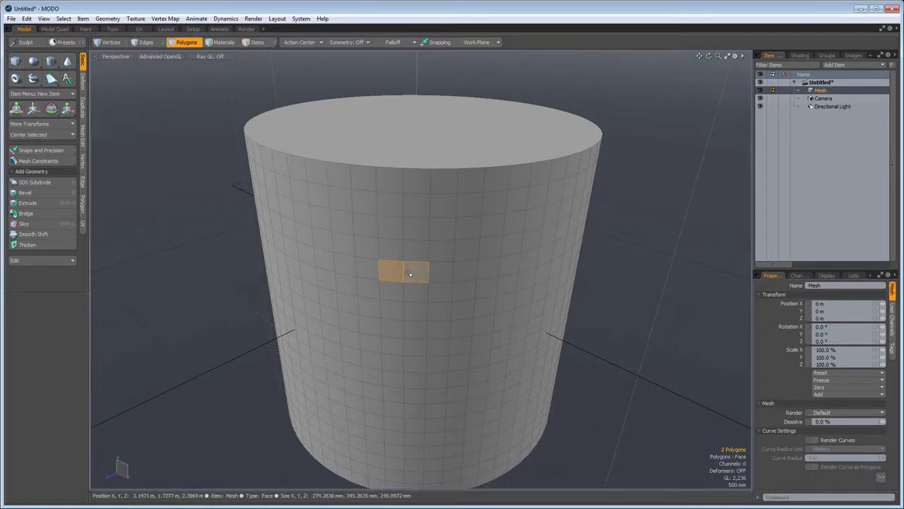
pyautogui.press('l')
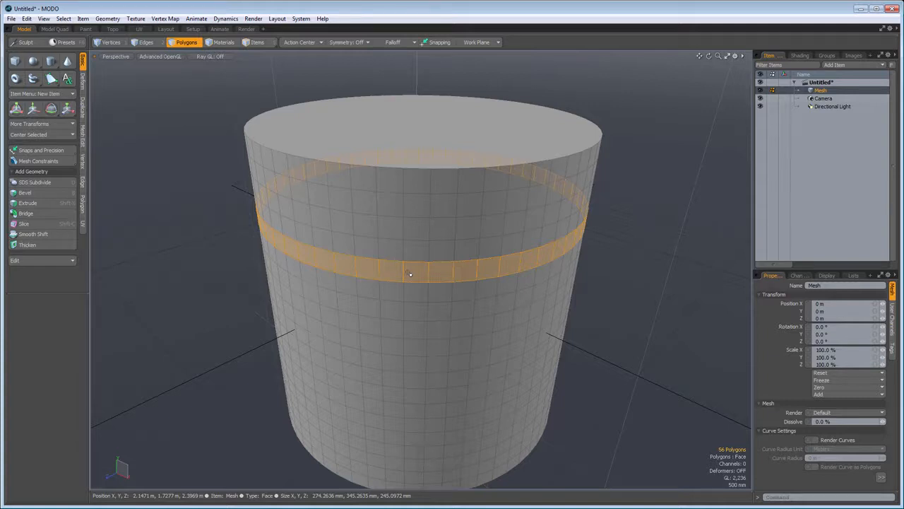
# Select two faces in one row with a one-face gap, repeat that alternating pattern around the whole cylinder, and clear the selection.
pyautogui.click(392, 309)
pyautogui.keyDown('shift'); pyautogui.click(439, 312); pyautogui.keyUp('shift')
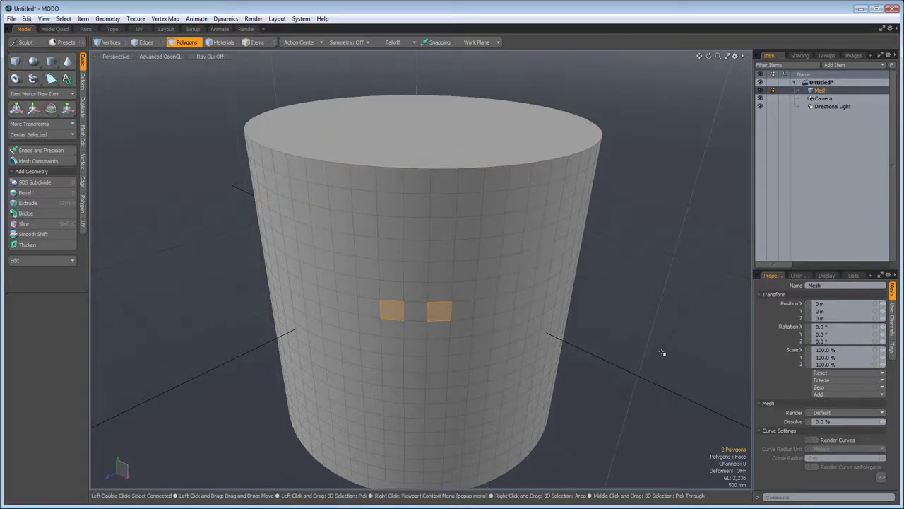
pyautogui.press('Up')
pyautogui.press('Up')
pyautogui.press('Up')
pyautogui.press('Up')
pyautogui.press('Up')
pyautogui.press('Up')
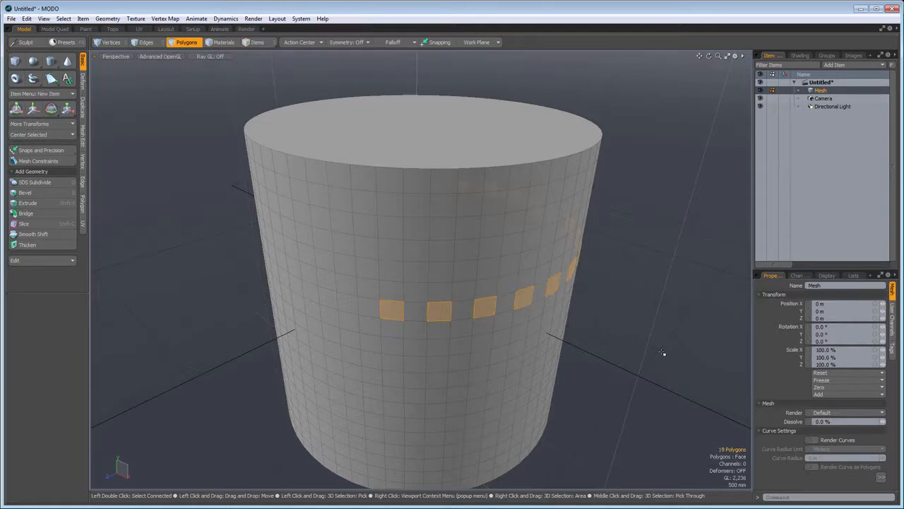
pyautogui.press('Up')
pyautogui.press('Up')
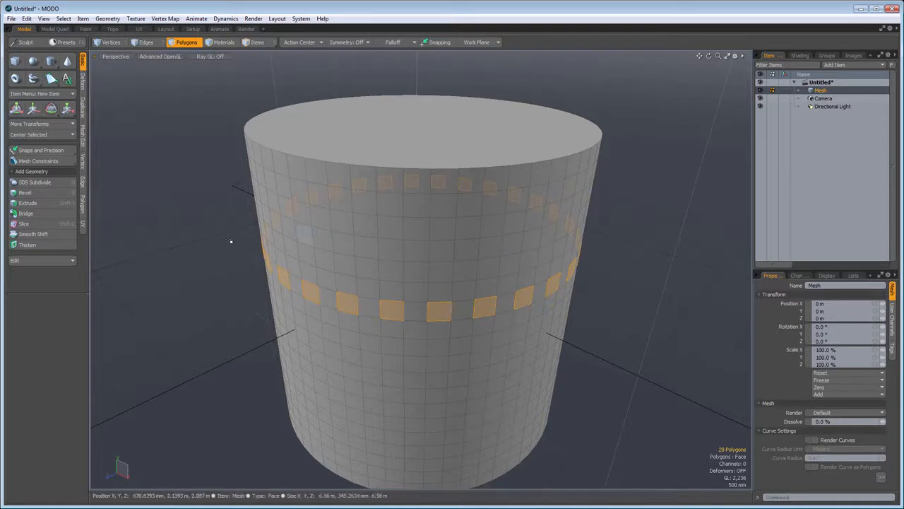
pyautogui.click(172, 272)
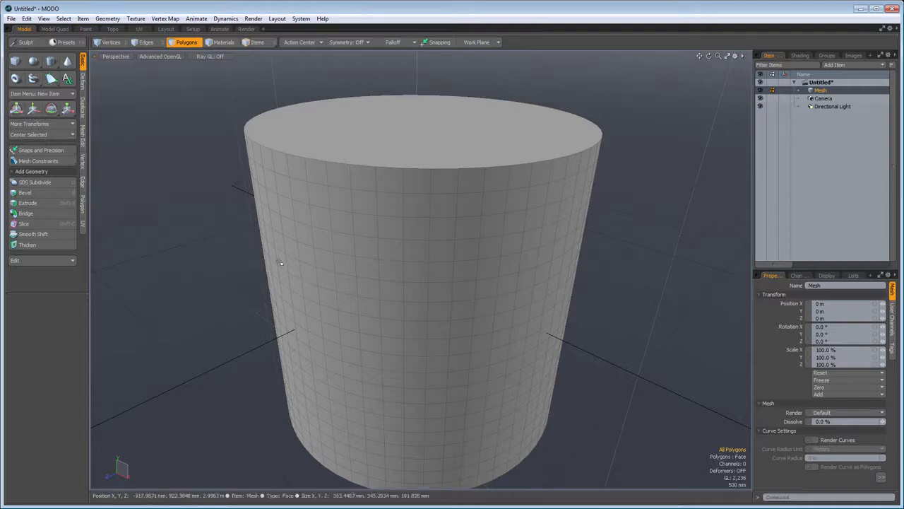
# Lasso-select a patch of faces on the cylinder's side, and change the lasso style in edge selection mode.
pyautogui.moveTo(349, 264)
pyautogui.mouseDown(button='right')
pyautogui.moveTo(380, 330)
pyautogui.moveTo(506, 375)
pyautogui.moveTo(558, 276)
pyautogui.moveTo(440, 245)
pyautogui.moveTo(336, 249)
pyautogui.mouseUp(button='right')
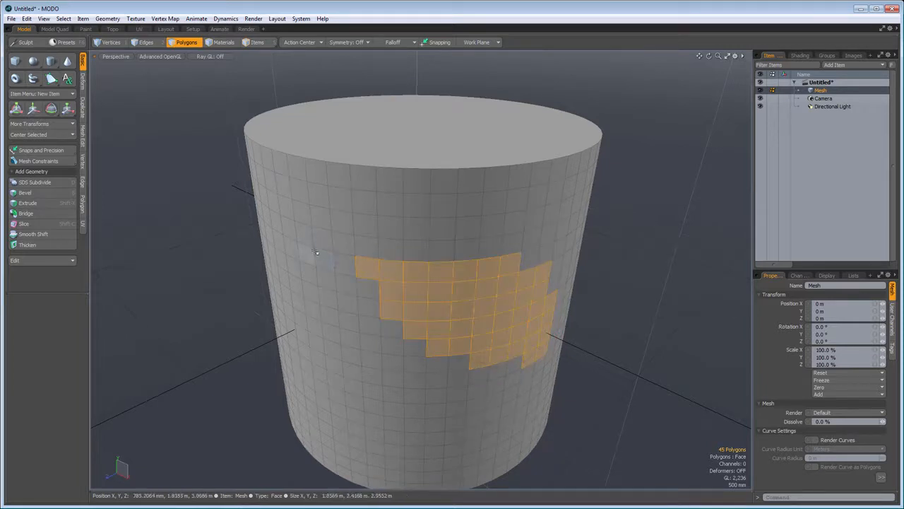
pyautogui.press('2')
pyautogui.rightClick(316, 252)
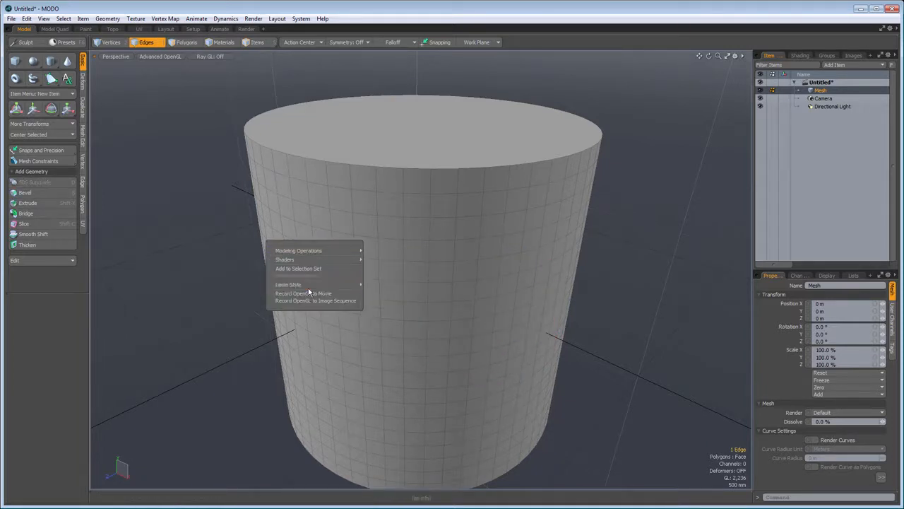
pyautogui.moveTo(311, 285)
pyautogui.click(381, 291)
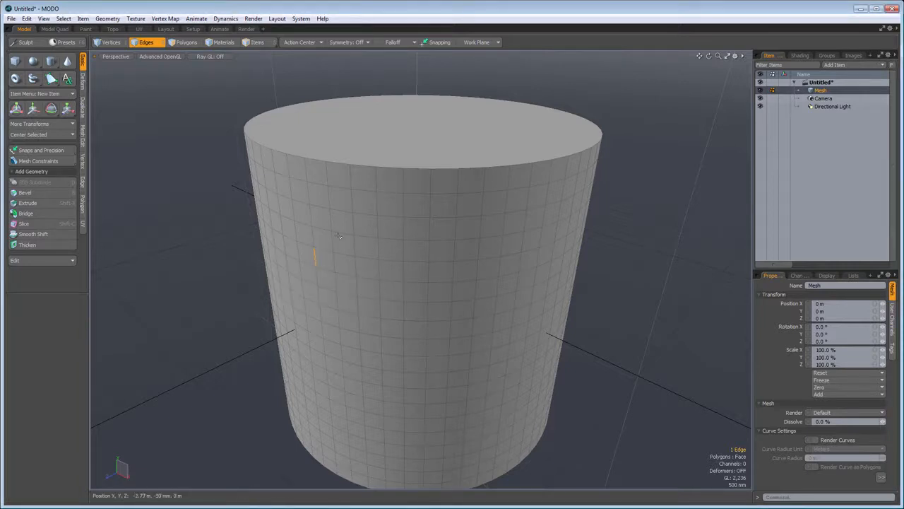
# Area-select a block of edges on the front of the cylinder's side, check it from another angle, and clear the selection.
pyautogui.moveTo(336, 231); pyautogui.dragTo(538, 387, button='right')
pyautogui.keyDown('alt'); pyautogui.moveTo(591, 389); pyautogui.dragTo(283, 307); pyautogui.keyUp('alt')
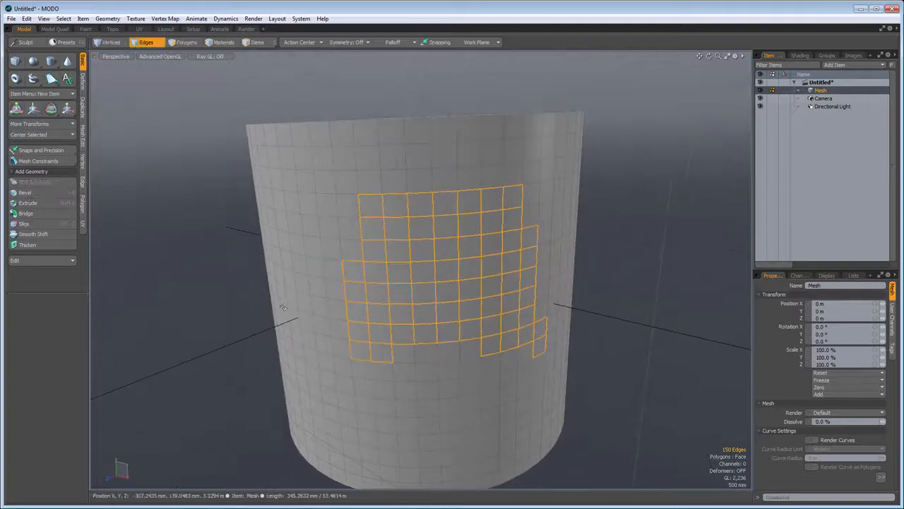
pyautogui.click(177, 269)
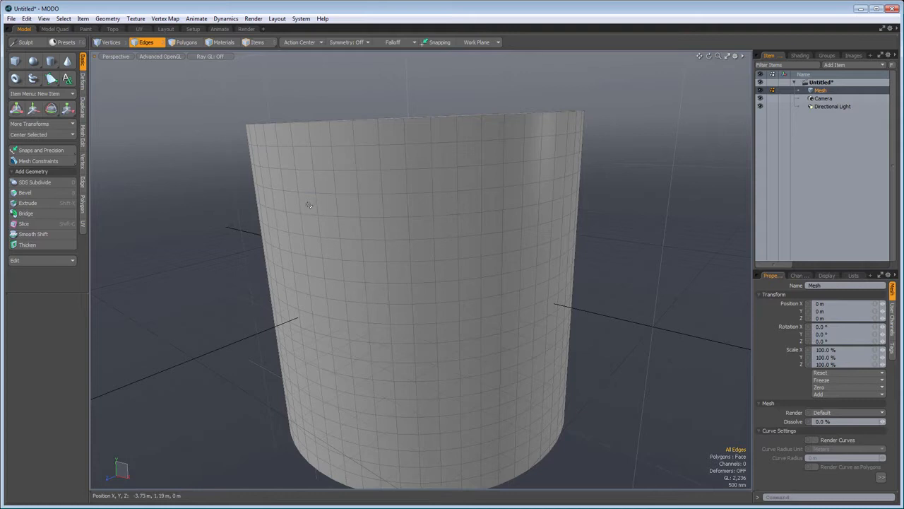
# Area-select edges through the cylinder on both its near and far sides, and clear the edge and polygon selections.
pyautogui.moveTo(308, 205); pyautogui.dragTo(423, 269)
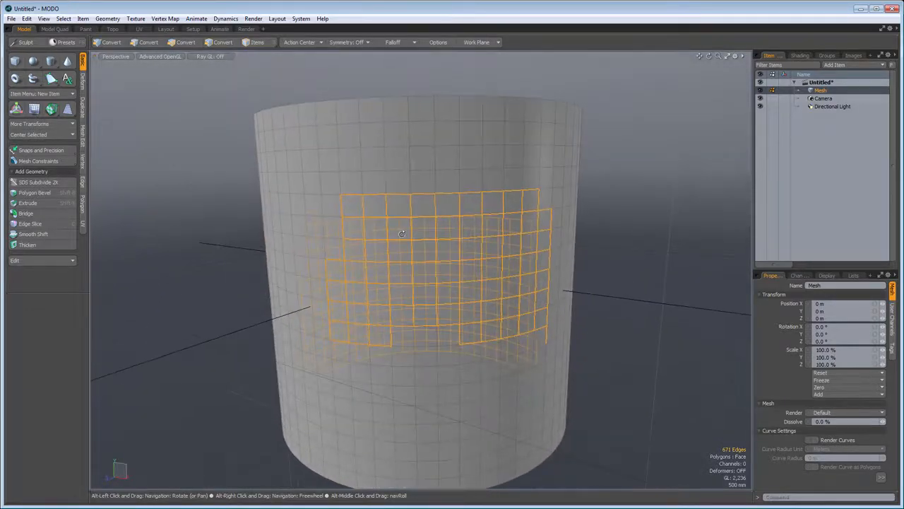
pyautogui.click(174, 280)
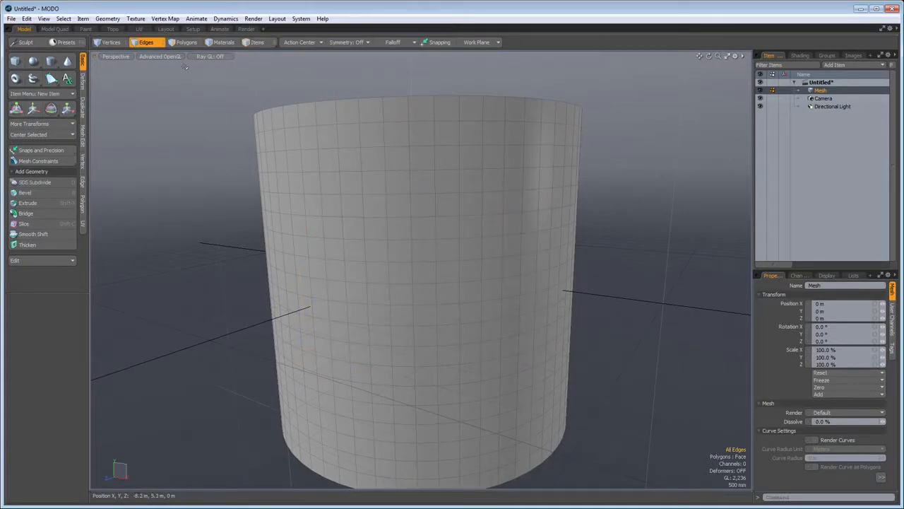
pyautogui.click(187, 42)
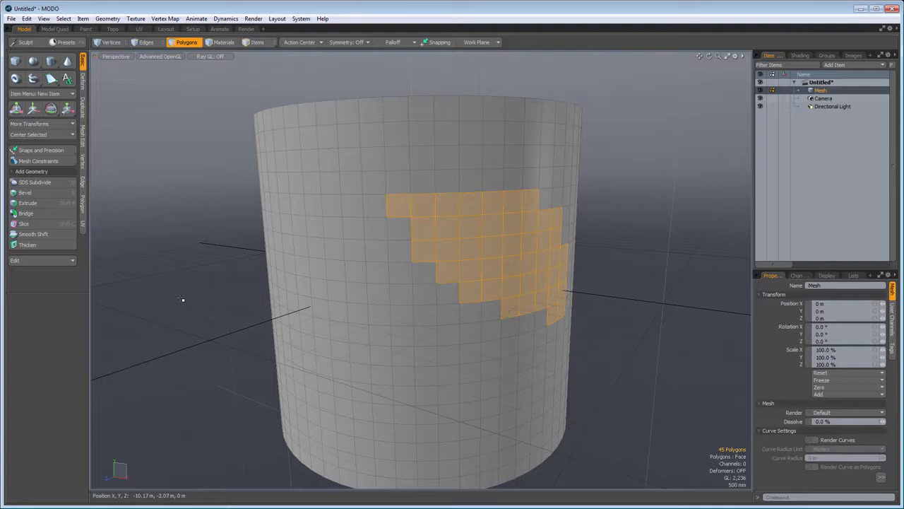
pyautogui.click(182, 300)
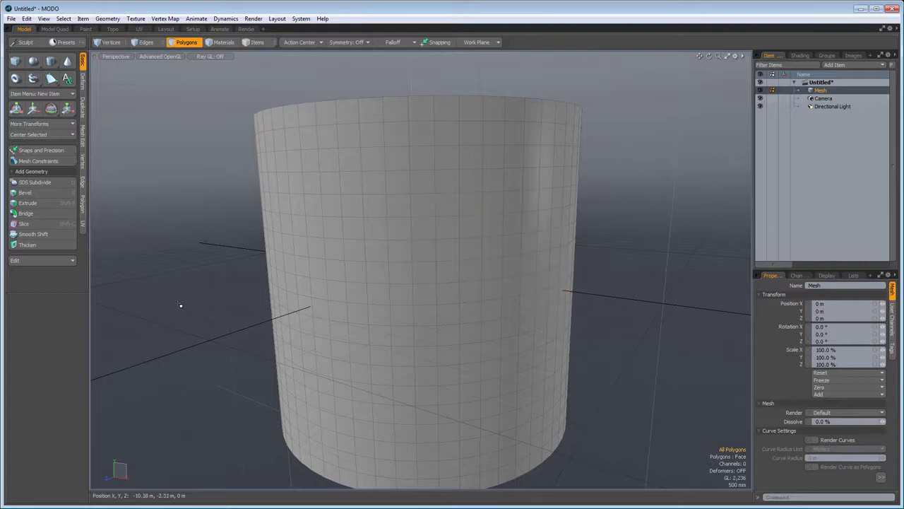
# Select two distant faces in the same row of the cylinder's side and fill the selection between them.
pyautogui.click(317, 232)
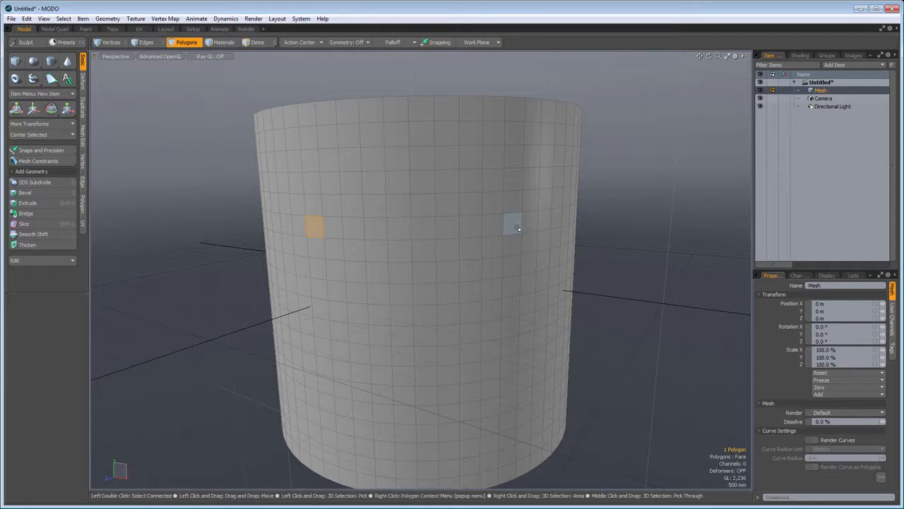
pyautogui.keyDown('shift'); pyautogui.click(518, 228); pyautogui.keyUp('shift')
pyautogui.hotkey('shift', 'g')
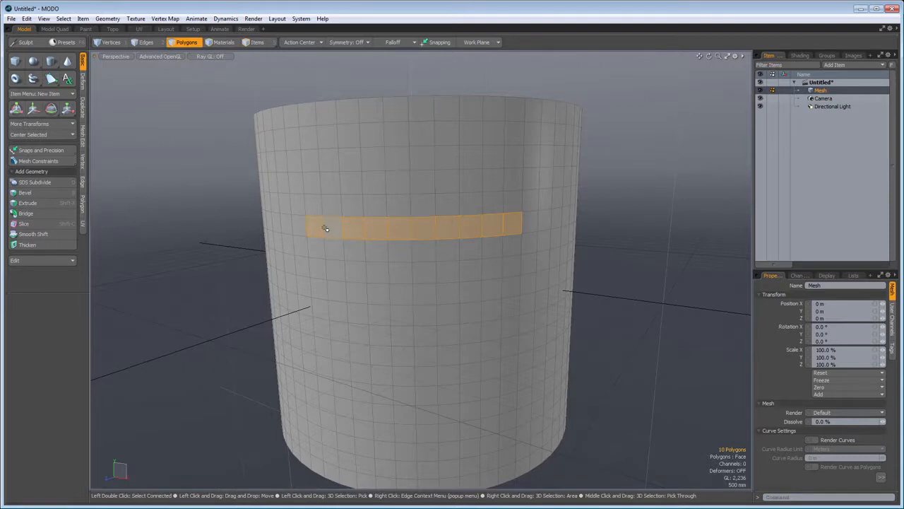
# Grow the selected strip of faces three times and shrink it three times, and clear the selection.
pyautogui.hotkey('shift', 'Up')
pyautogui.hotkey('shift', 'Up')
pyautogui.hotkey('shift', 'Up')
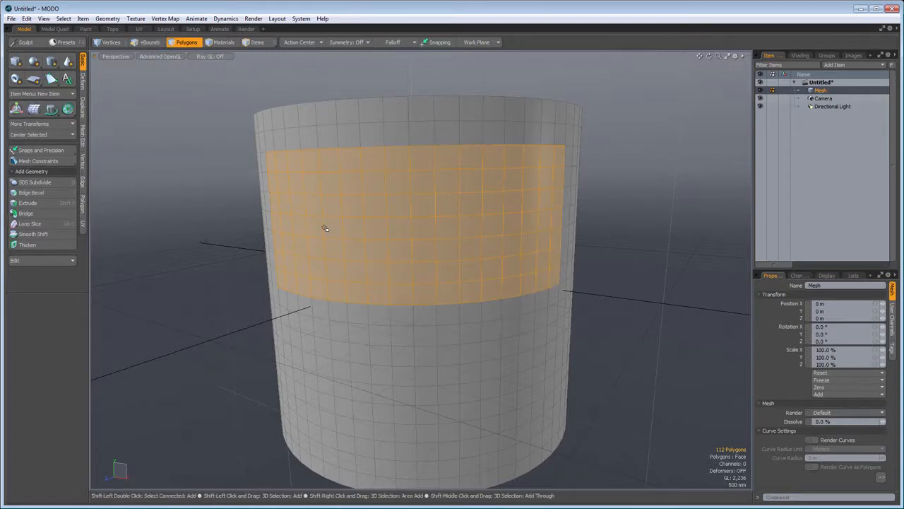
pyautogui.hotkey('shift', 'Down')
pyautogui.hotkey('shift', 'Down')
pyautogui.hotkey('shift', 'Down')
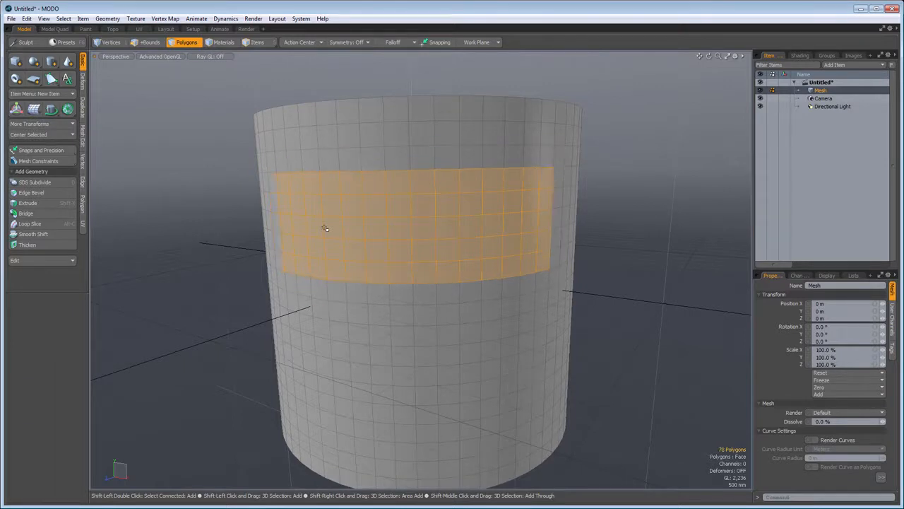
pyautogui.click(208, 246)
# Select a single horizontal edge on the cylinder's side in edge selection mode.
pyautogui.scroll(5, 326, 259)
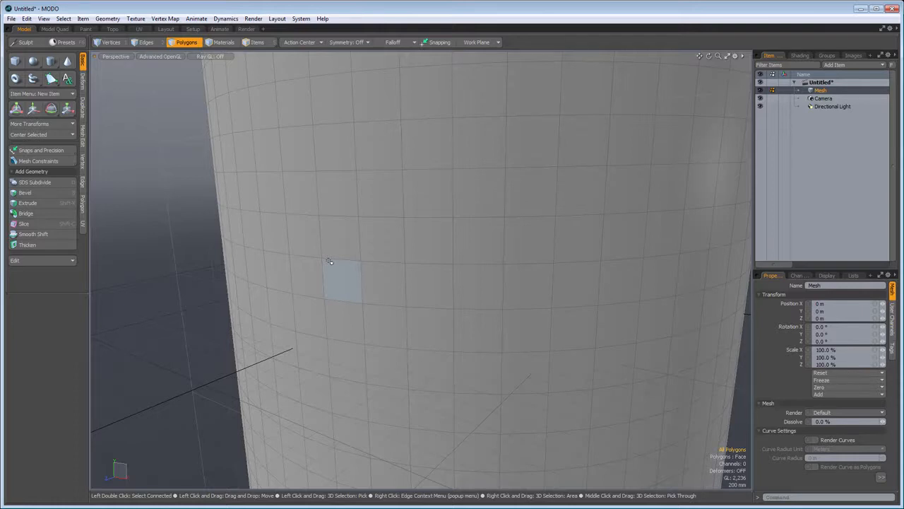
pyautogui.rightClick(426, 219)
pyautogui.click(423, 216)
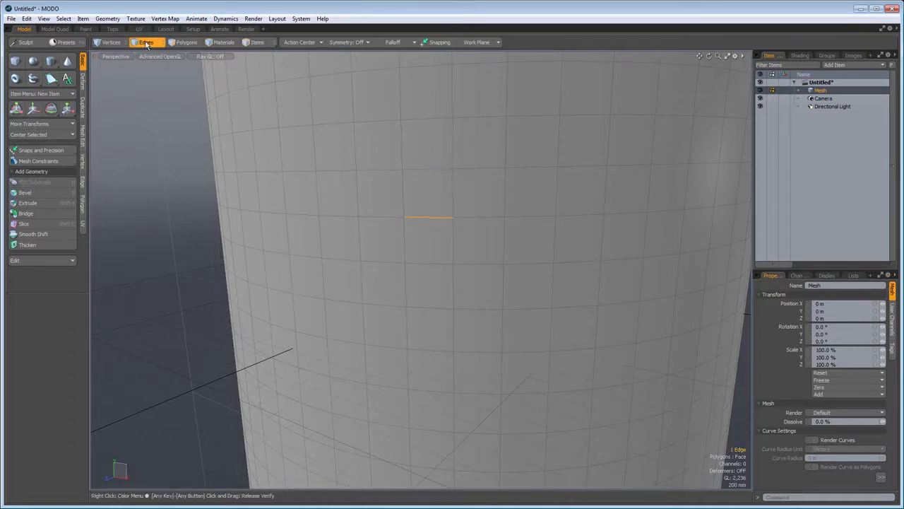
# In polygon selection mode, examine the modeling operations offered for a single face on the cylinder's side, without applying any.
pyautogui.press('3')
pyautogui.rightClick(477, 243)
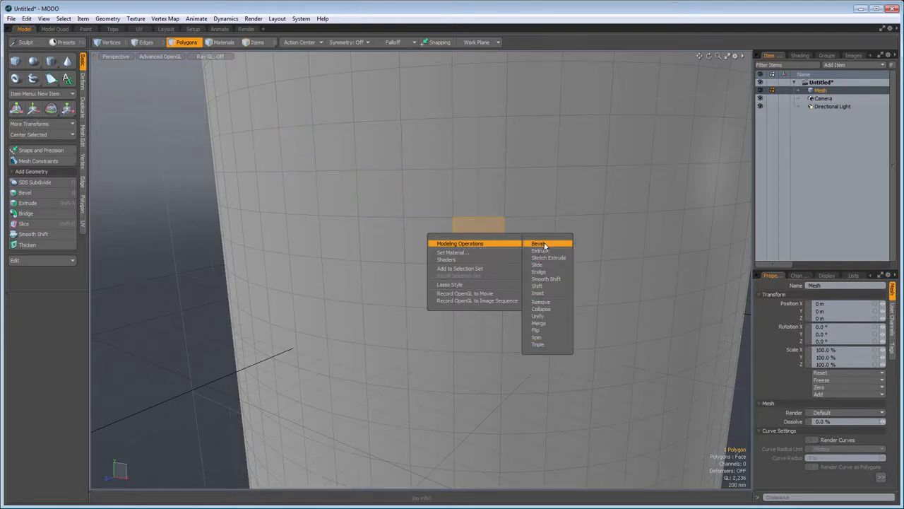
pyautogui.click(351, 198)
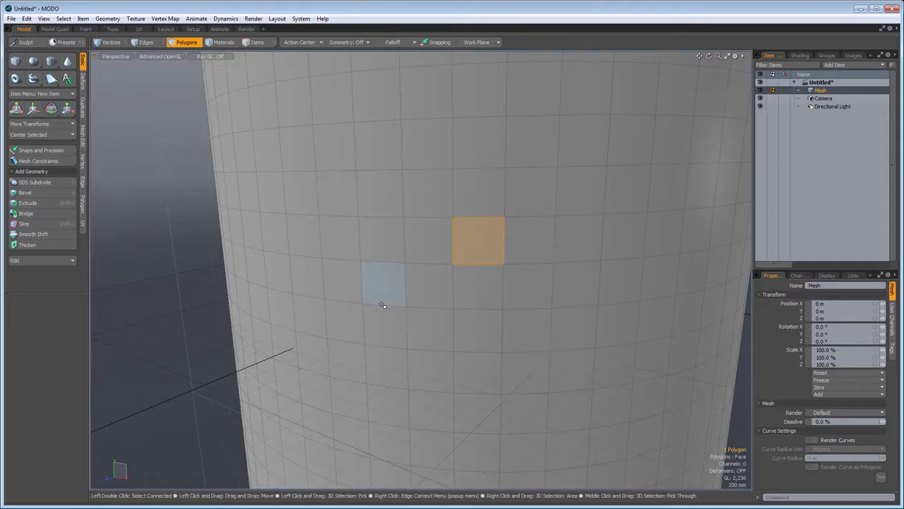
# Select a stepped, arrow-shaped patch of faces on the cylinder's side and convert the selection to its boundary edges.
pyautogui.press('ctrl')
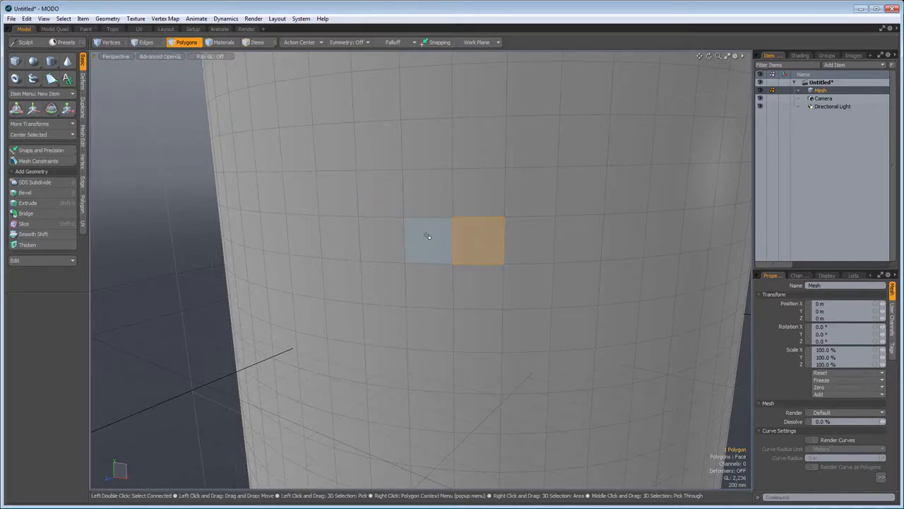
pyautogui.moveTo(332, 238)
pyautogui.mouseDown()
pyautogui.moveTo(470, 240)
pyautogui.moveTo(489, 188)
pyautogui.moveTo(532, 141)
pyautogui.moveTo(577, 140)
pyautogui.moveTo(556, 214)
pyautogui.moveTo(575, 306)
pyautogui.moveTo(545, 345)
pyautogui.moveTo(531, 295)
pyautogui.moveTo(495, 290)
pyautogui.moveTo(578, 288)
pyautogui.mouseUp()
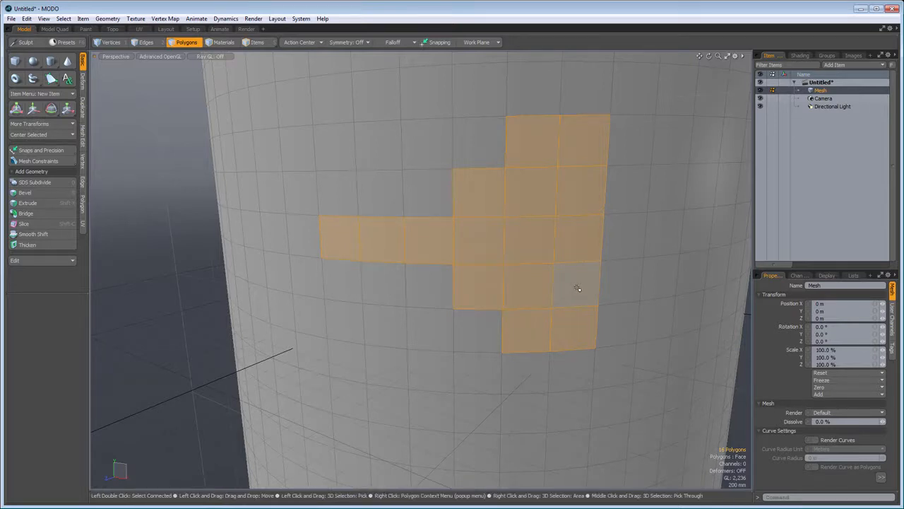
pyautogui.keyDown('ctrl'); pyautogui.click(149, 43); pyautogui.keyUp('ctrl')
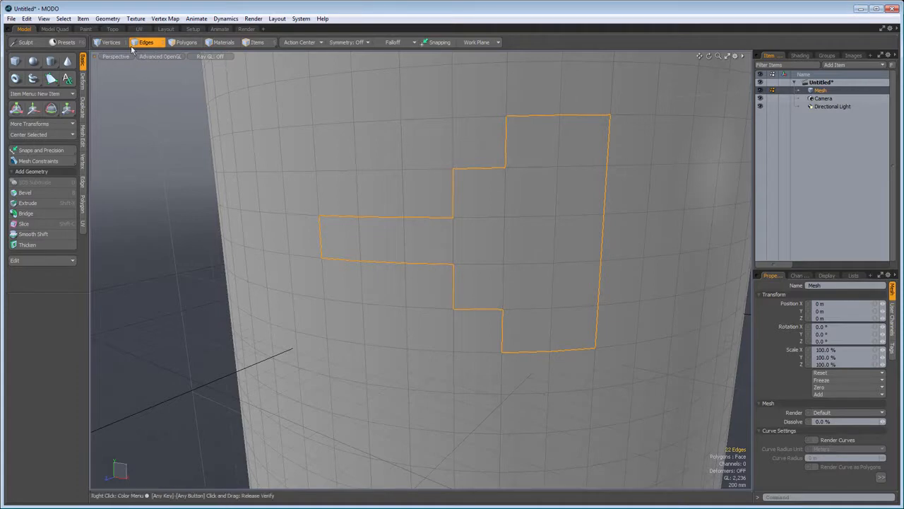
# Convert the selected boundary edges to a vertex selection and fit the cylinder in view.
pyautogui.press('alt')
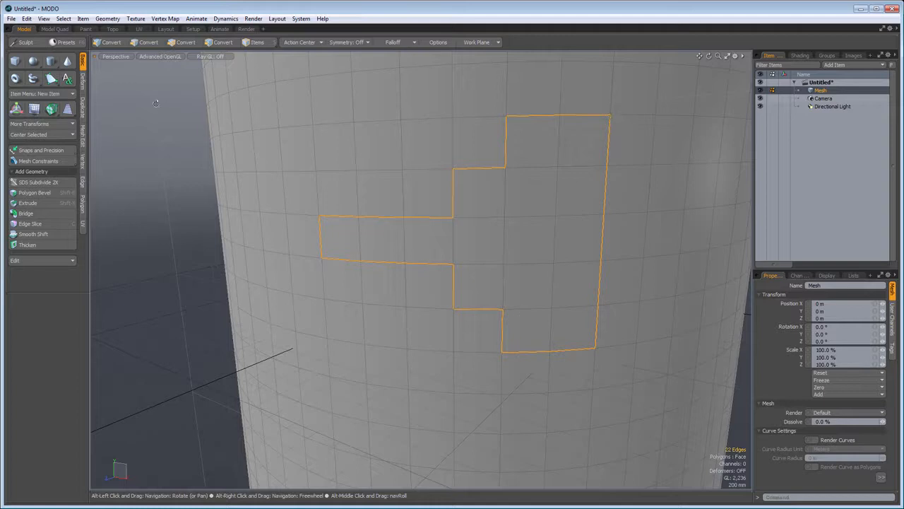
pyautogui.click(109, 44)
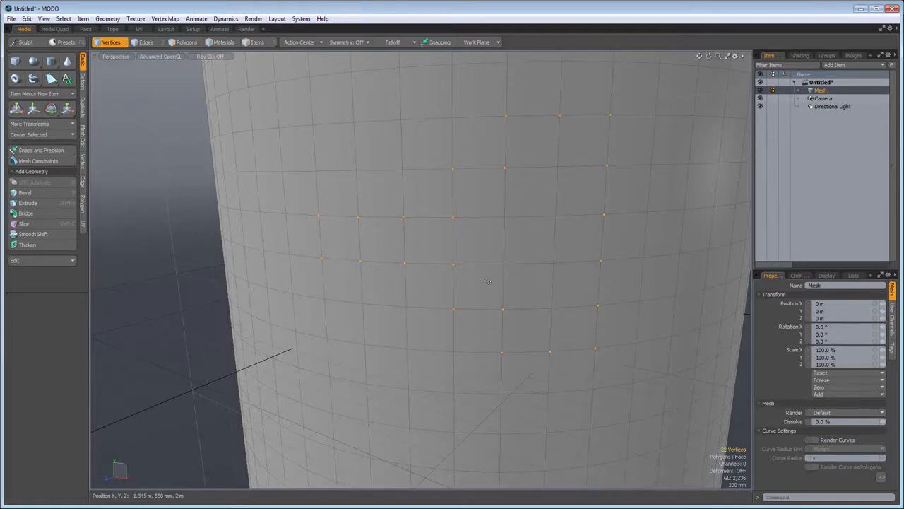
pyautogui.press('a')
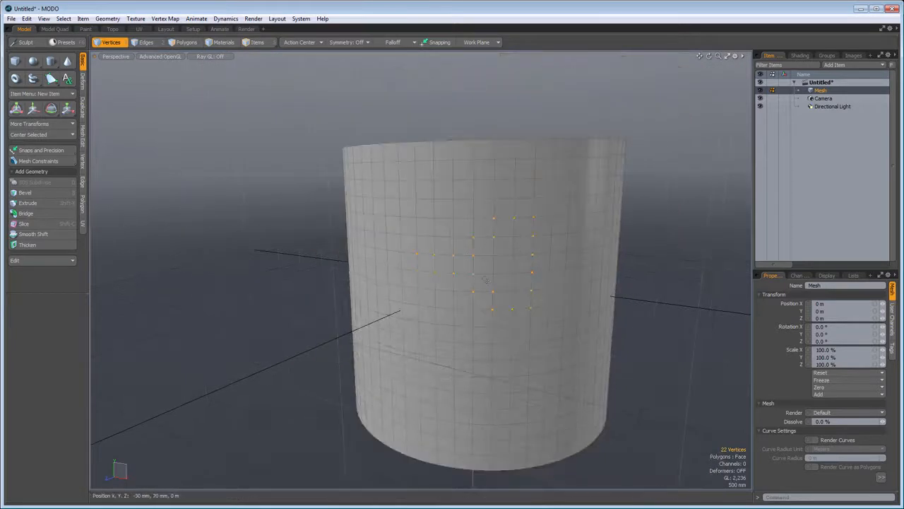
# Lasso-select a patch of edges at the cylinder's upper side, and a separate patch of polygons near its lower rim.
pyautogui.click(145, 42)
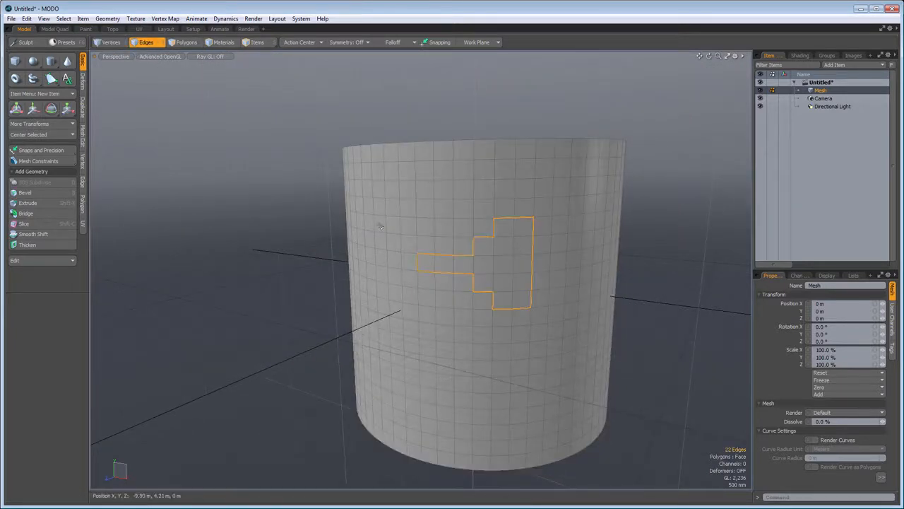
pyautogui.moveTo(287, 184)
pyautogui.mouseDown(button='right')
pyautogui.moveTo(398, 289)
pyautogui.moveTo(422, 279)
pyautogui.mouseUp(button='right')
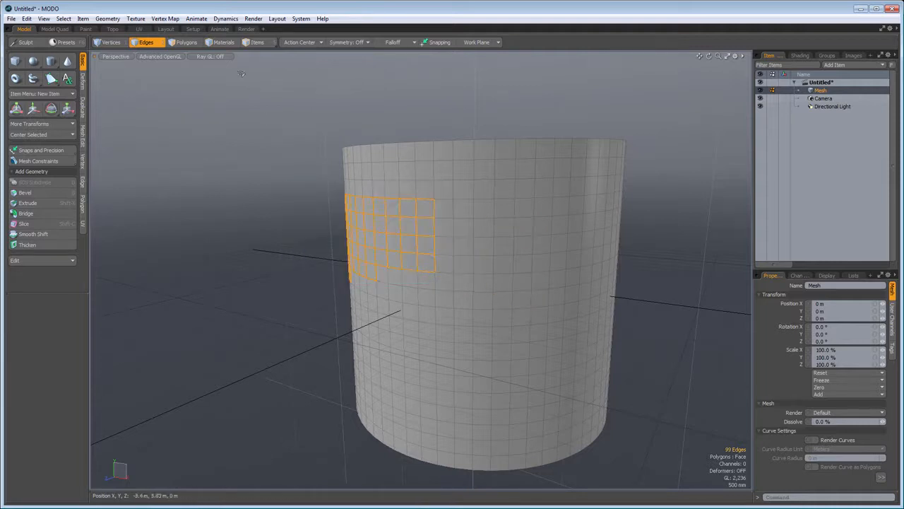
pyautogui.click(185, 43)
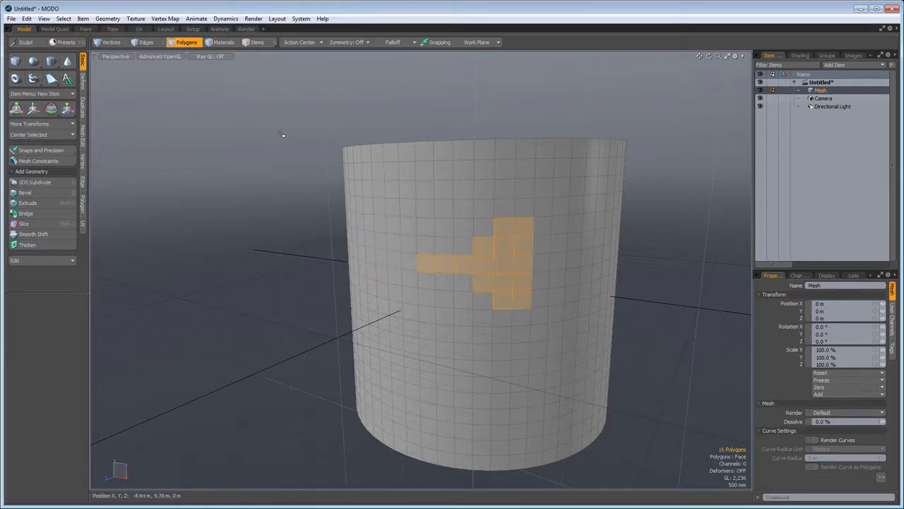
pyautogui.moveTo(661, 378)
pyautogui.mouseDown(button='right')
pyautogui.moveTo(499, 432)
pyautogui.moveTo(477, 449)
pyautogui.mouseUp(button='right')
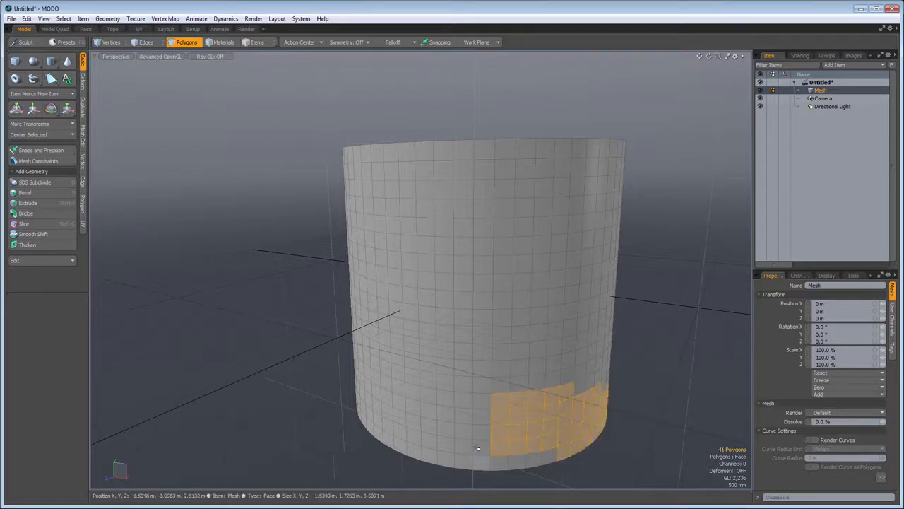
# Cycle repeatedly through vertex, edge and polygon modes to compare the separate selection stored in each, ending in vertex mode.
pyautogui.click(108, 42)
pyautogui.press('2')
pyautogui.press('3')
pyautogui.press('2')
pyautogui.press('1')
pyautogui.press('2')
pyautogui.press('3')
pyautogui.press('2')
pyautogui.press('1')
pyautogui.press('2')
pyautogui.press('3')
pyautogui.click(109, 43)
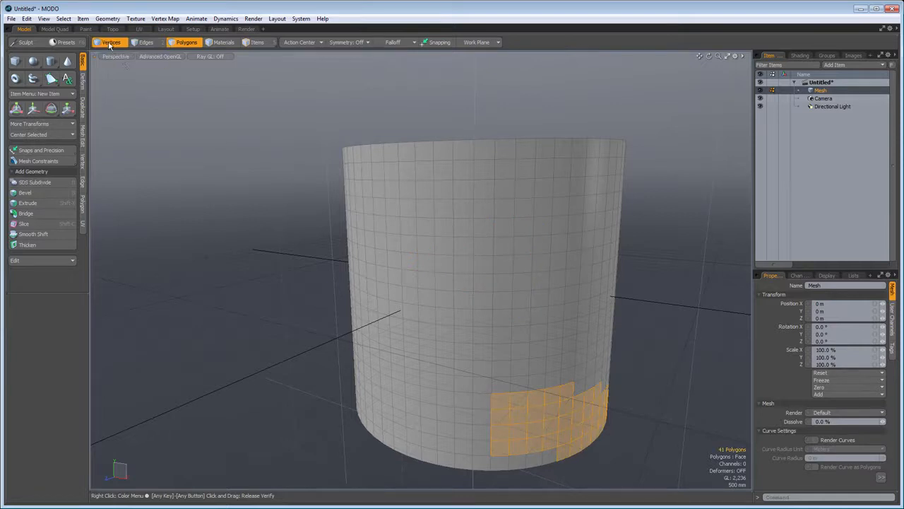
# Move one vertex on the cylinder's side about -45 mm in X and 65 mm in Y, and raise a neighbouring vertex about 75 mm.
pyautogui.scroll(4, 323, 282)
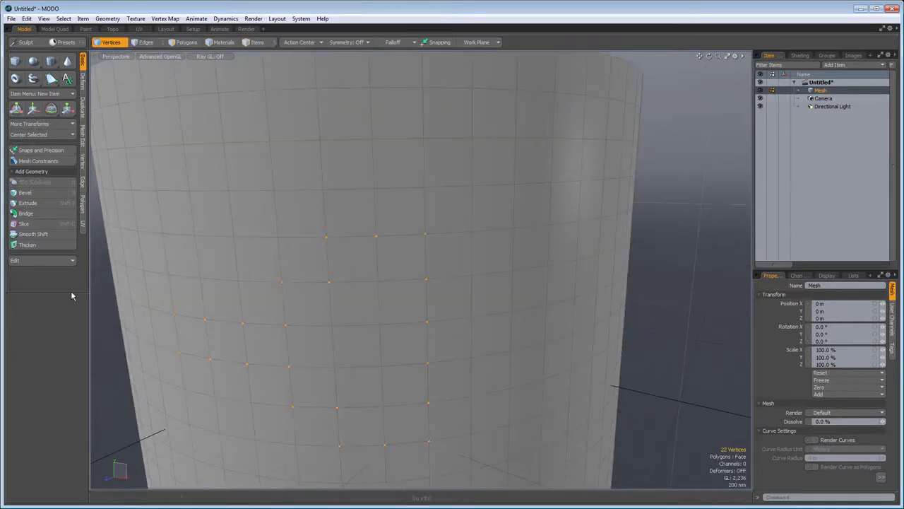
pyautogui.click(670, 318)
pyautogui.click(375, 190)
pyautogui.press('w')
pyautogui.moveTo(374, 125)
pyautogui.mouseDown()
pyautogui.moveTo(374, 42)
pyautogui.moveTo(372, 122)
pyautogui.mouseUp()
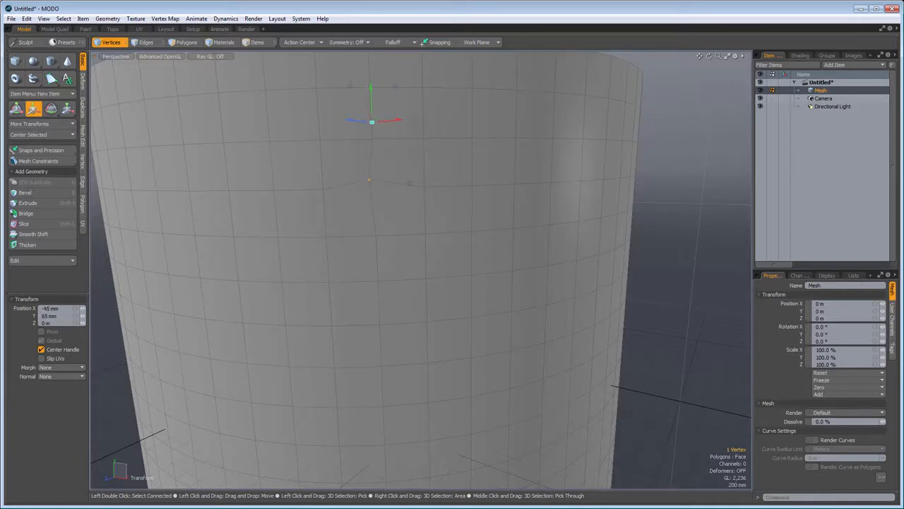
pyautogui.press('space')
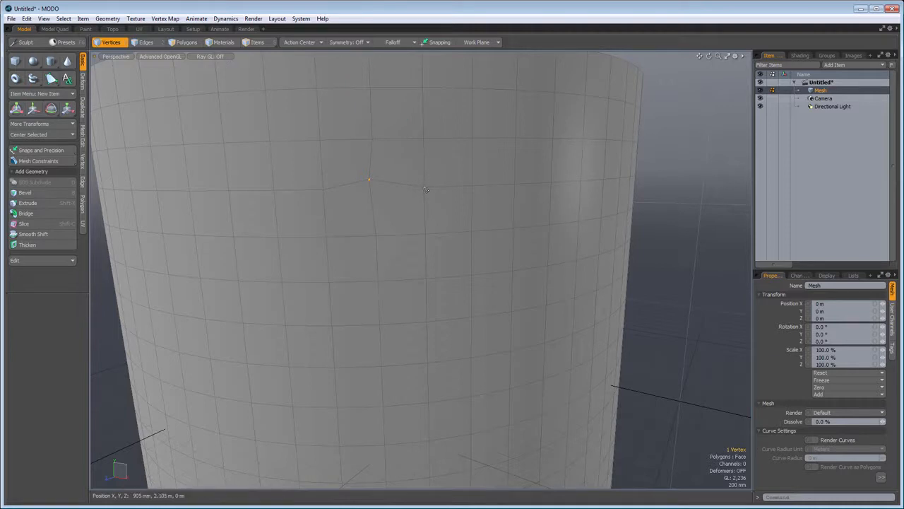
pyautogui.press('w')
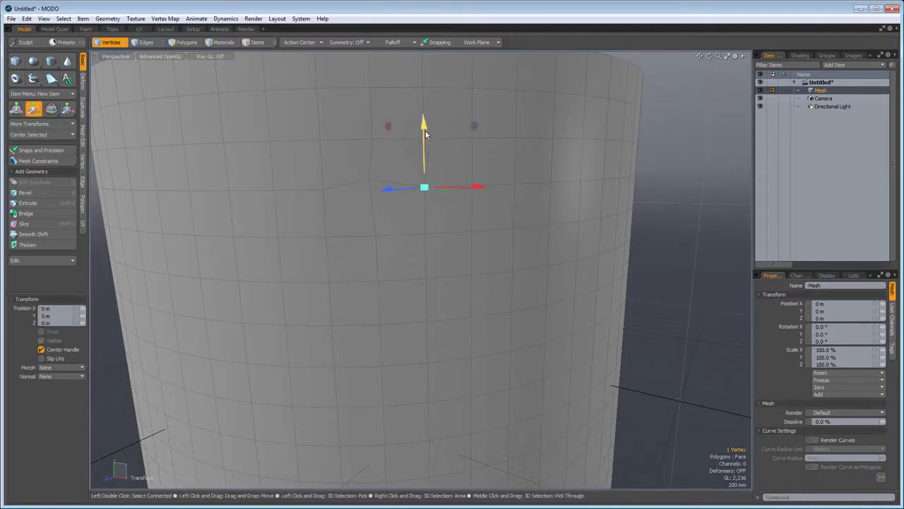
pyautogui.moveTo(426, 134)
pyautogui.mouseDown()
pyautogui.moveTo(426, 109)
pyautogui.moveTo(426, 123)
pyautogui.mouseUp()
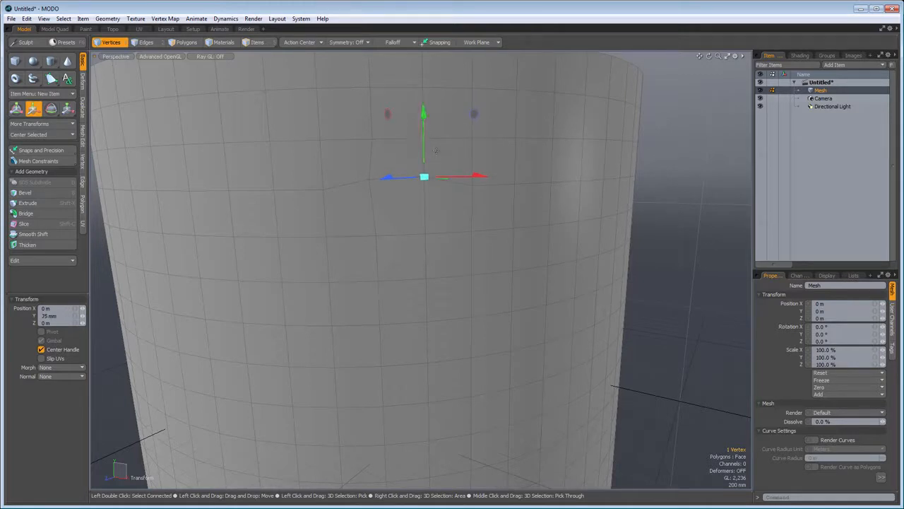
# In edge mode, move the vertical edge below the raised vertex down about 45 mm and clear the selection.
pyautogui.click(146, 42)
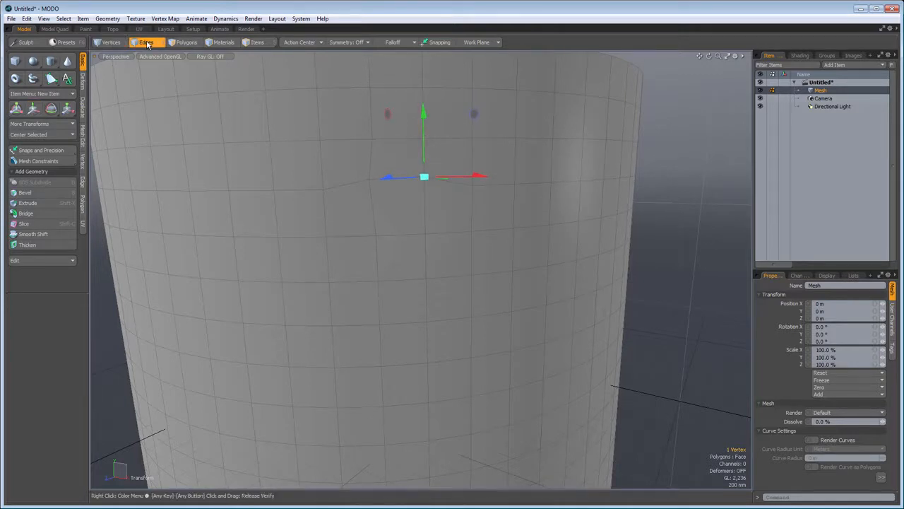
pyautogui.click(425, 212)
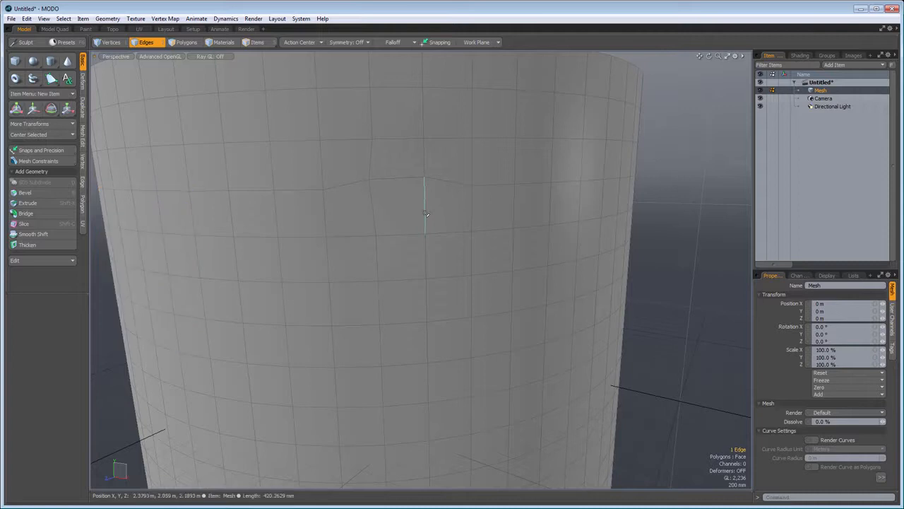
pyautogui.press('w')
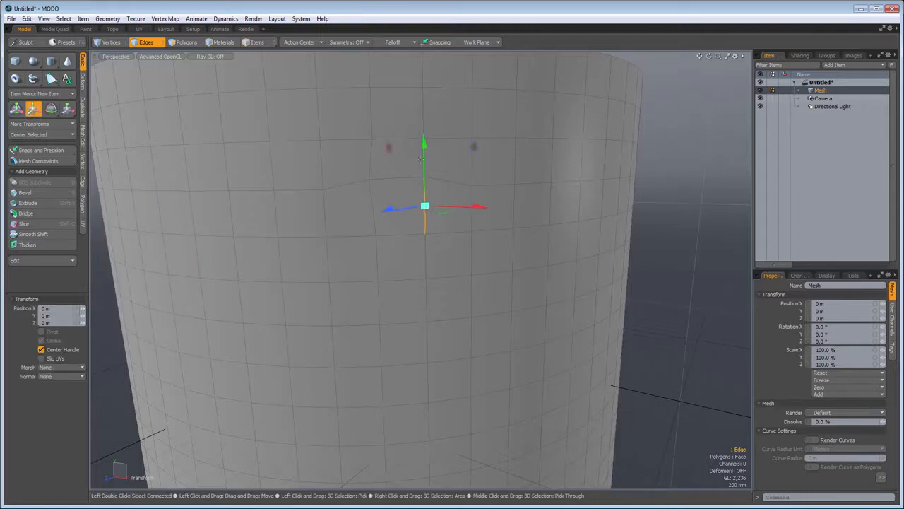
pyautogui.moveTo(424, 132); pyautogui.dragTo(423, 148)
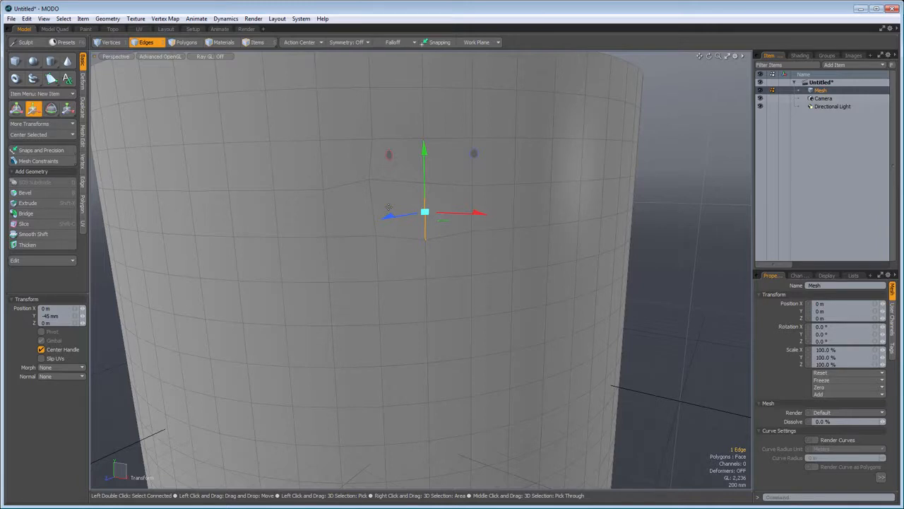
pyautogui.press('space')
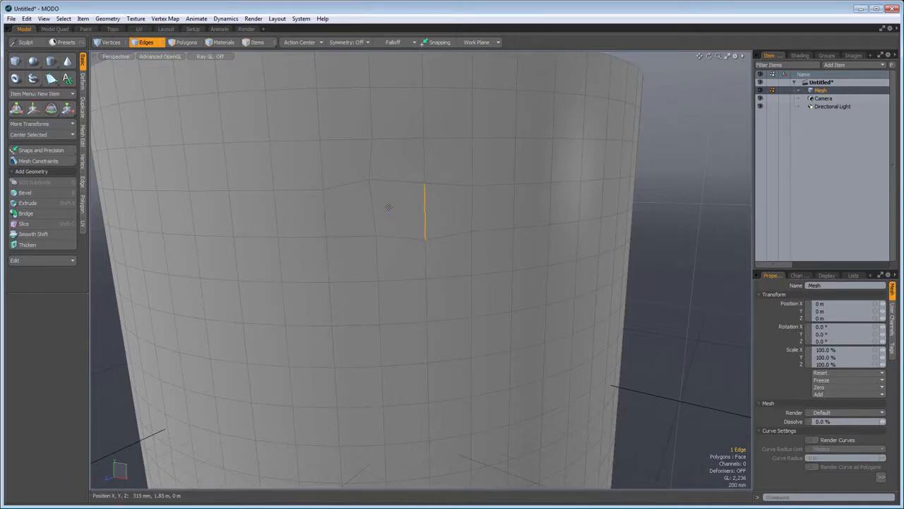
pyautogui.click(693, 262)
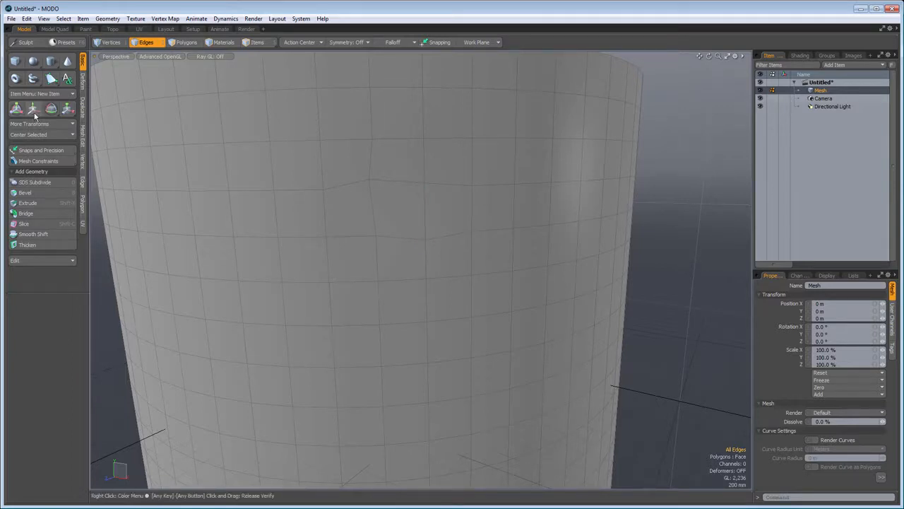
# With Element Move, freely reposition several individual faces, edges and vertices around the distorted area without selecting them first.
pyautogui.press('ctrl')
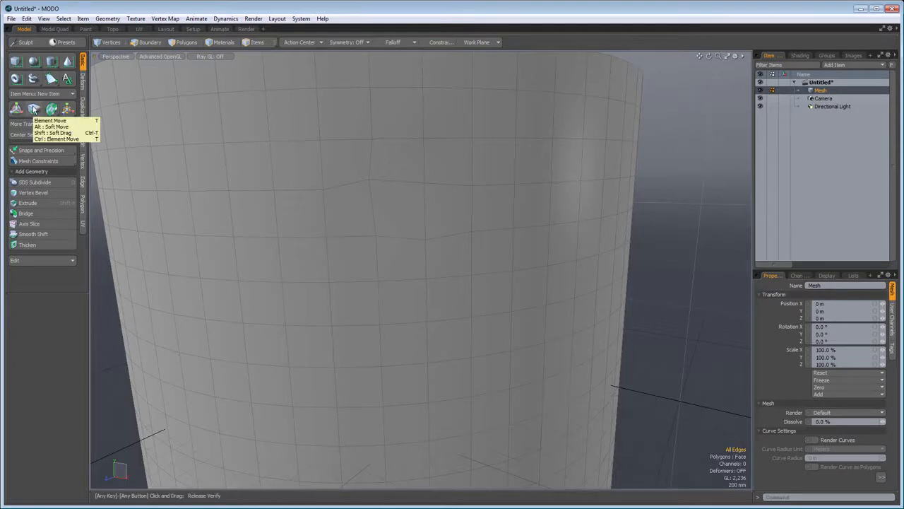
pyautogui.keyDown('ctrl'); pyautogui.click(34, 109); pyautogui.keyUp('ctrl')
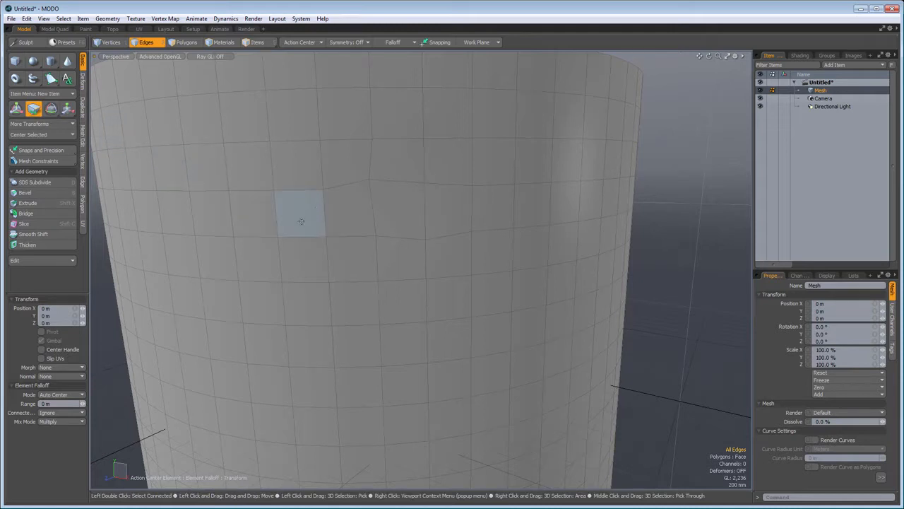
pyautogui.moveTo(302, 219)
pyautogui.mouseDown()
pyautogui.moveTo(302, 204)
pyautogui.moveTo(286, 211)
pyautogui.moveTo(298, 214)
pyautogui.mouseUp()
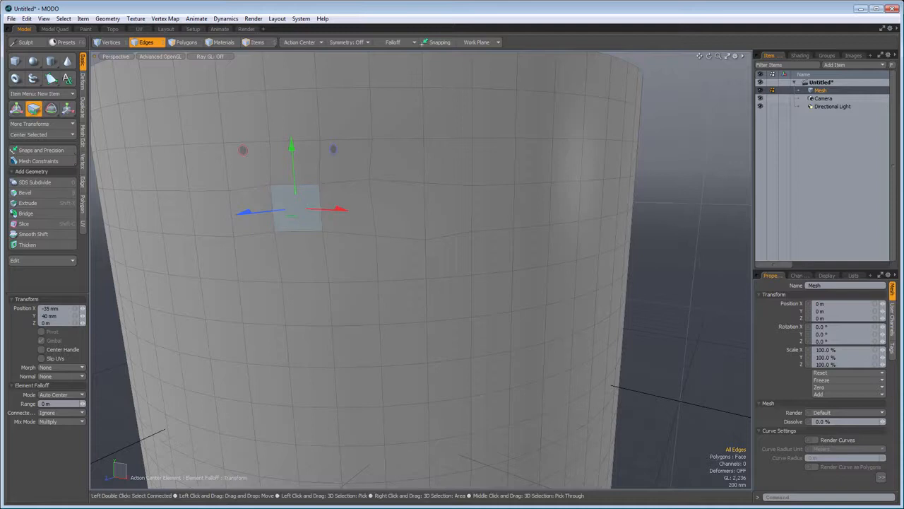
pyautogui.moveTo(344, 182); pyautogui.dragTo(345, 179)
pyautogui.moveTo(374, 249); pyautogui.dragTo(259, 232)
pyautogui.moveTo(371, 177); pyautogui.dragTo(382, 163)
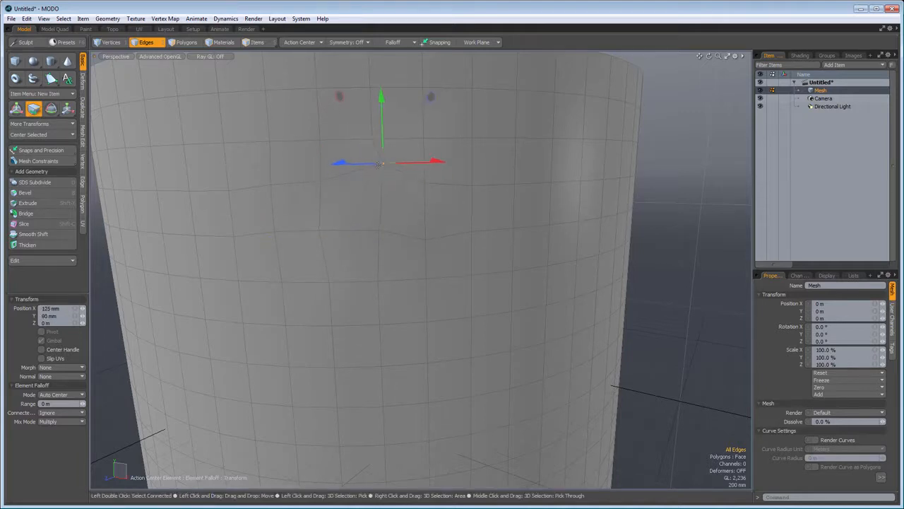
pyautogui.moveTo(319, 181); pyautogui.dragTo(311, 169)
pyautogui.moveTo(344, 209)
pyautogui.mouseDown()
pyautogui.moveTo(336, 198)
pyautogui.moveTo(344, 227)
pyautogui.mouseUp()
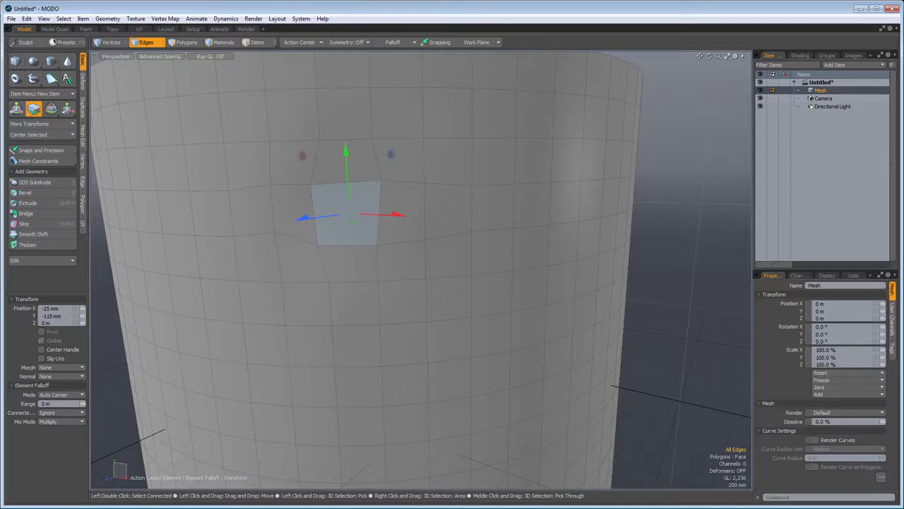
# Restart Element Move to shift more elements of the distorted area, and show the tool among the deform tools.
pyautogui.press('q')
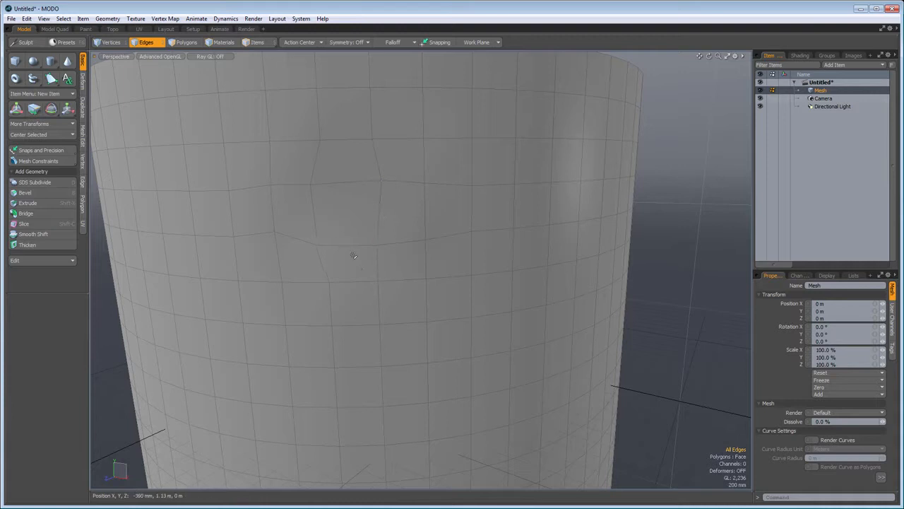
pyautogui.press('t')
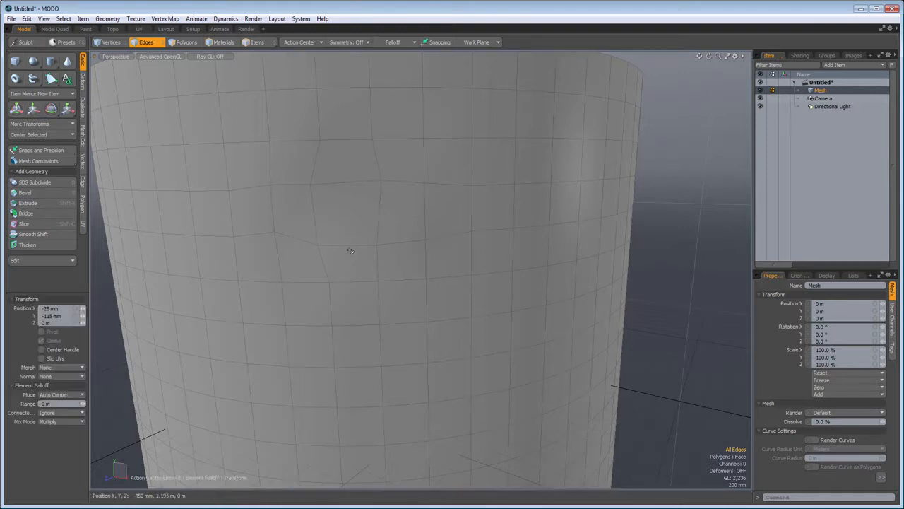
pyautogui.moveTo(351, 202); pyautogui.dragTo(309, 162)
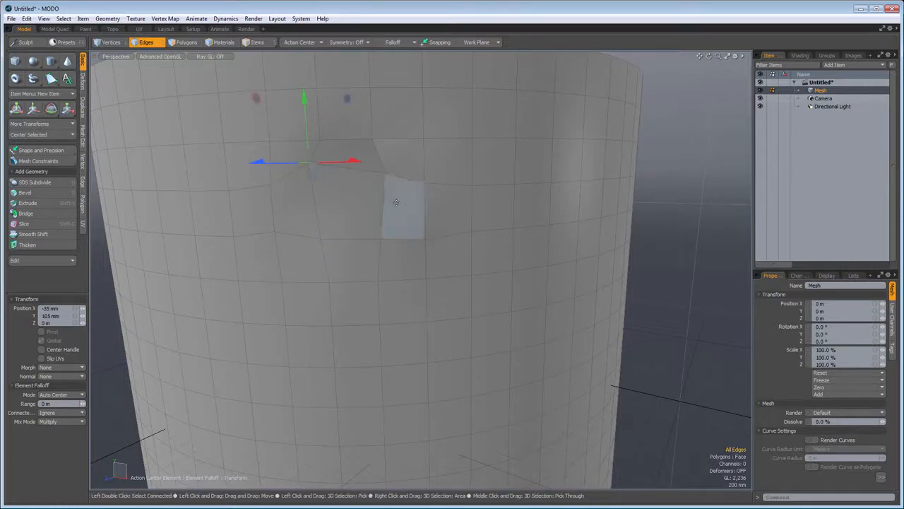
pyautogui.click(83, 80)
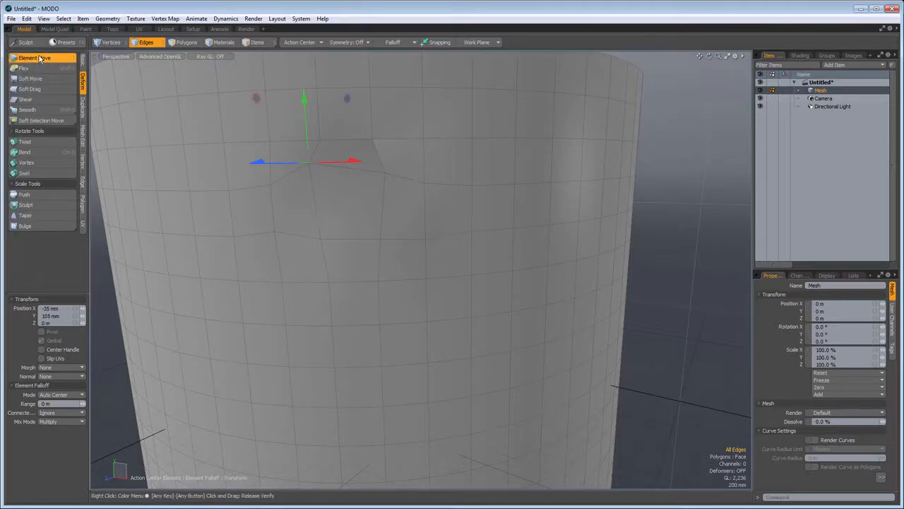
# Set the Element Move falloff range to about 1.9 m and move a side vertex about 100 mm in X and 180 mm in Y.
pyautogui.scroll(-3, 248, 218)
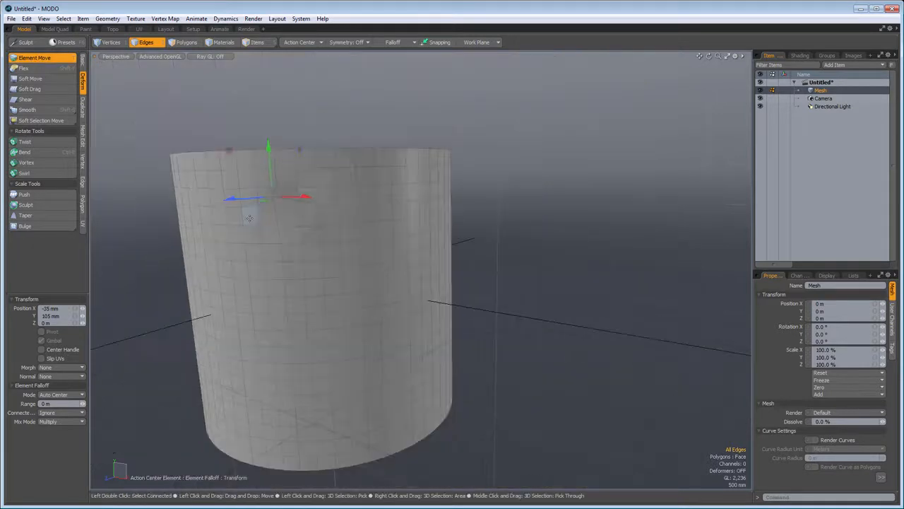
pyautogui.moveTo(259, 280); pyautogui.dragTo(341, 284, button='right')
pyautogui.click(274, 272)
pyautogui.moveTo(274, 272)
pyautogui.mouseDown()
pyautogui.moveTo(294, 267)
pyautogui.moveTo(248, 257)
pyautogui.moveTo(253, 283)
pyautogui.moveTo(289, 287)
pyautogui.moveTo(287, 257)
pyautogui.moveTo(259, 258)
pyautogui.moveTo(269, 273)
pyautogui.moveTo(281, 245)
pyautogui.moveTo(252, 257)
pyautogui.moveTo(282, 285)
pyautogui.moveTo(279, 258)
pyautogui.mouseUp()
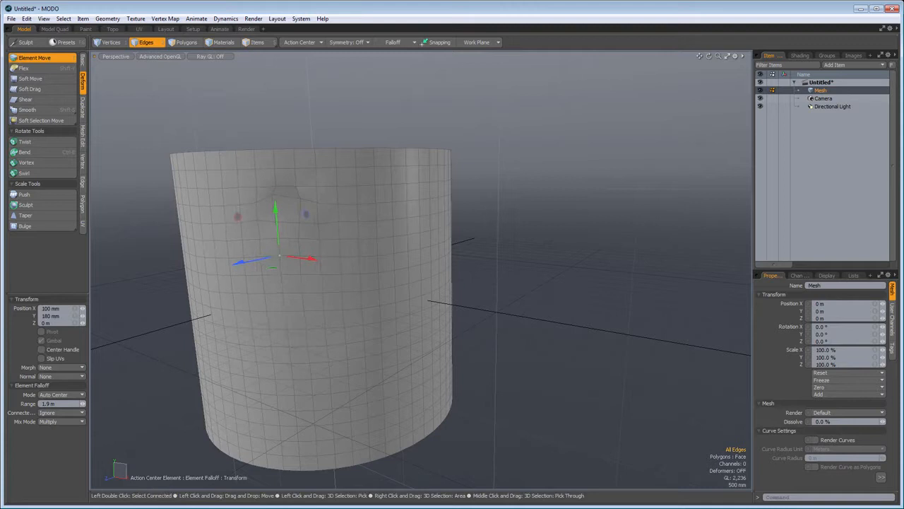
# Reset the Element Move falloff range to 0 m, reposition individual elements on the cylinder's side, and exit the tool.
pyautogui.moveTo(279, 258); pyautogui.dragTo(173, 258, button='right')
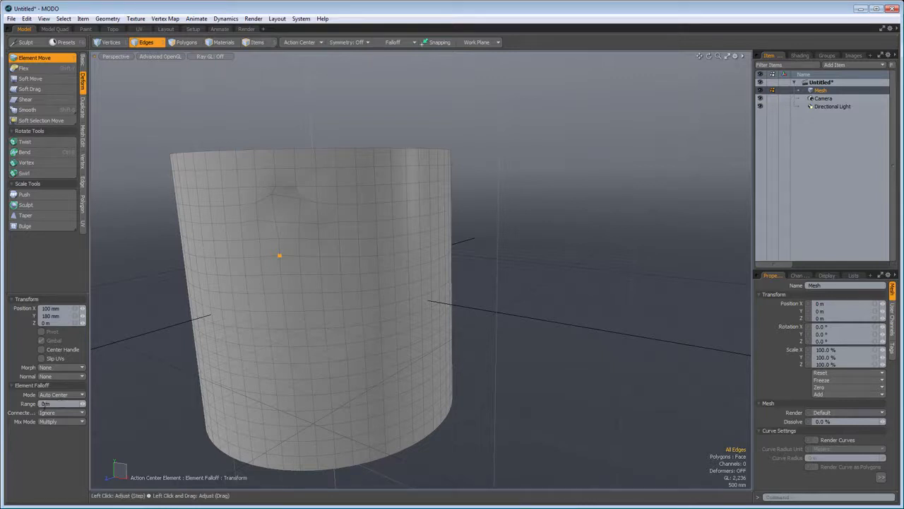
pyautogui.click(297, 280)
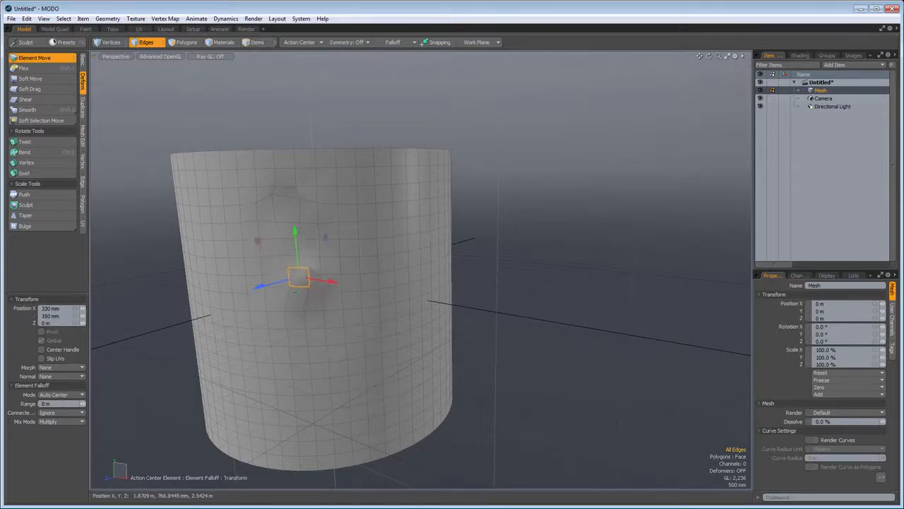
pyautogui.moveTo(291, 285); pyautogui.dragTo(295, 270)
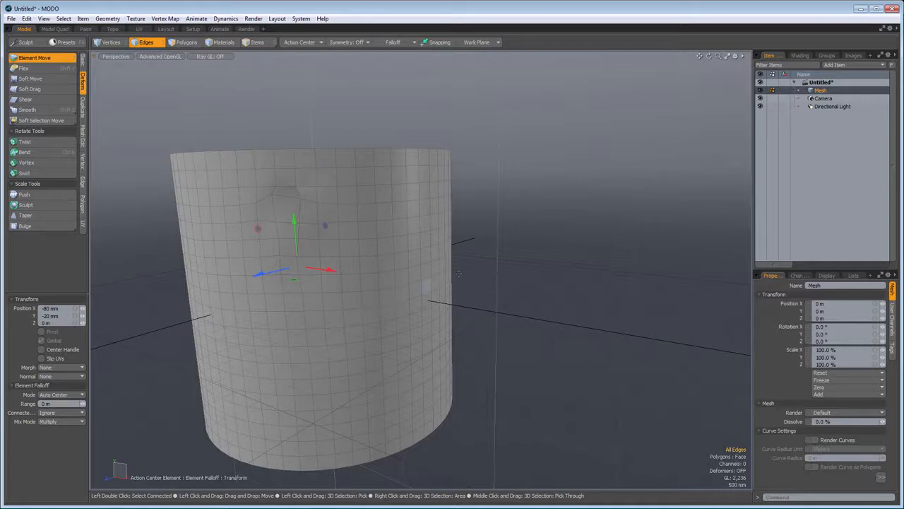
pyautogui.press('space')
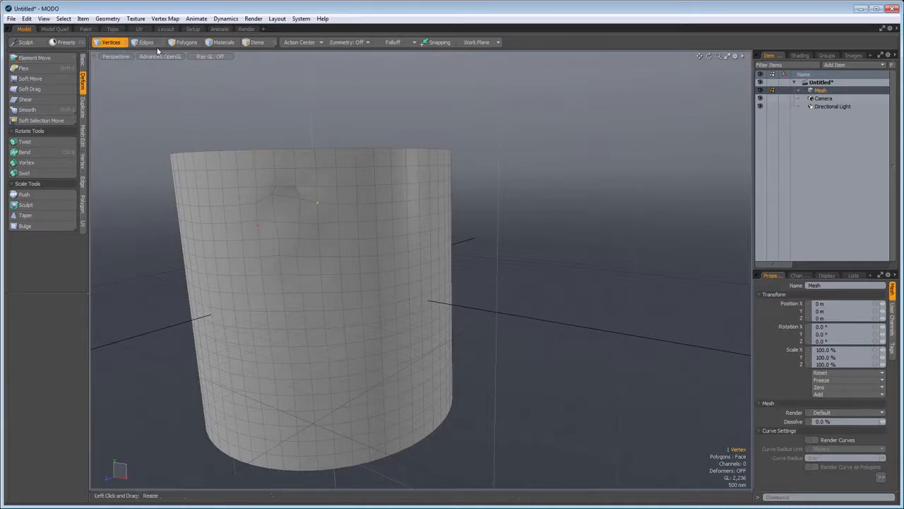
# In polygon mode, clear the selection, delete the whole cylinder, and view the empty grid from above at an angle.
pyautogui.click(186, 42)
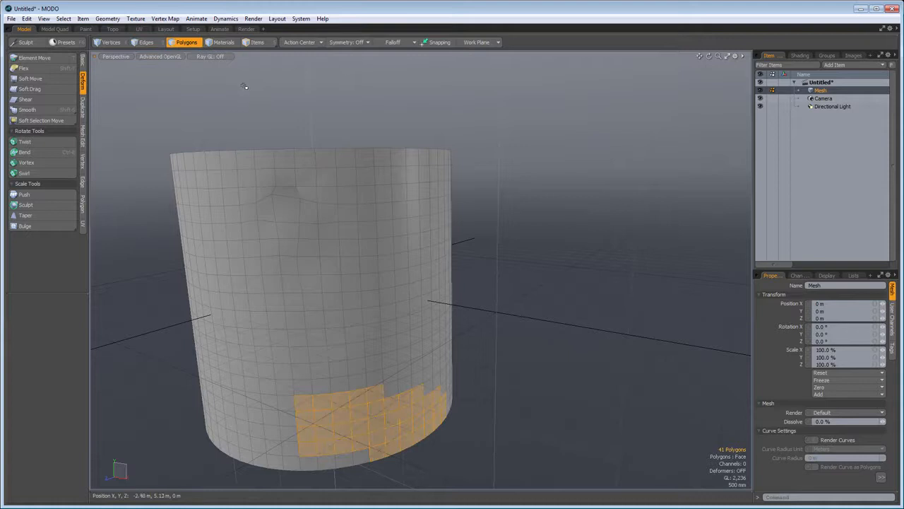
pyautogui.click(538, 281)
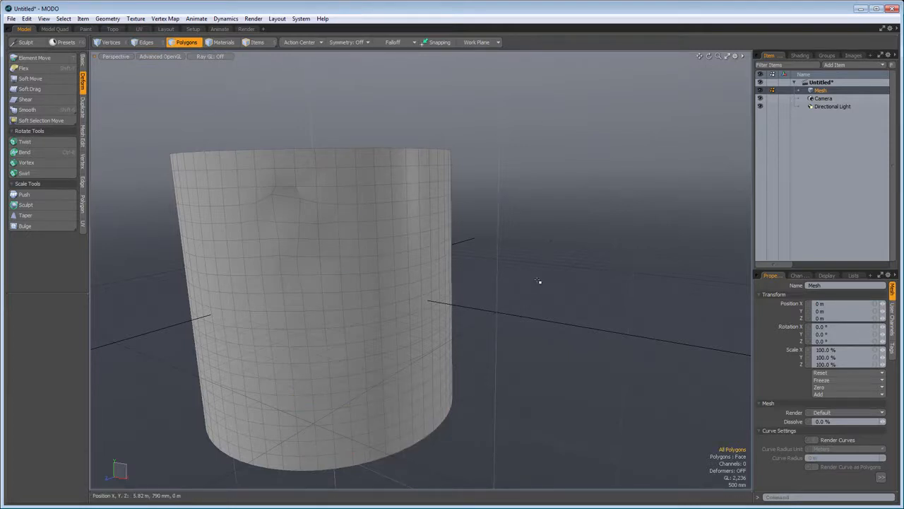
pyautogui.press('Delete')
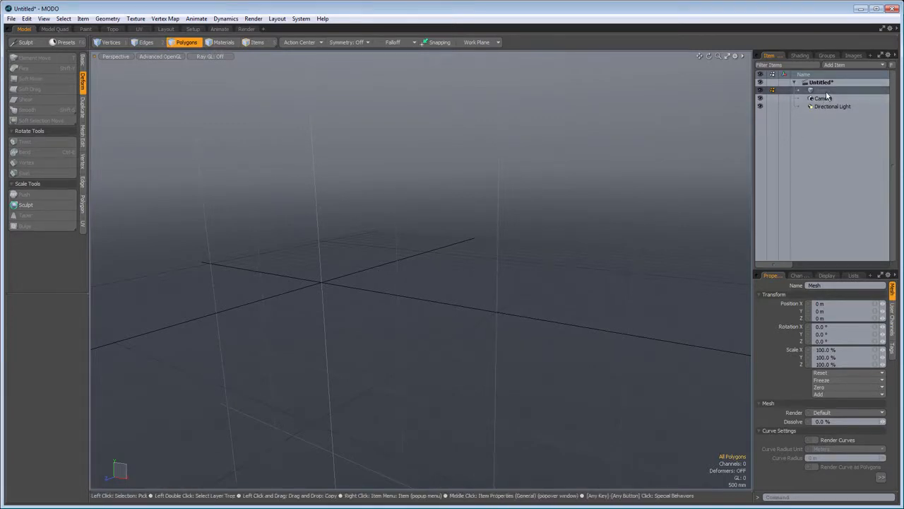
pyautogui.keyDown('alt'); pyautogui.moveTo(359, 280); pyautogui.dragTo(444, 273); pyautogui.keyUp('alt')
pyautogui.keyDown('alt'); pyautogui.moveTo(474, 234); pyautogui.dragTo(373, 323); pyautogui.keyUp('alt')
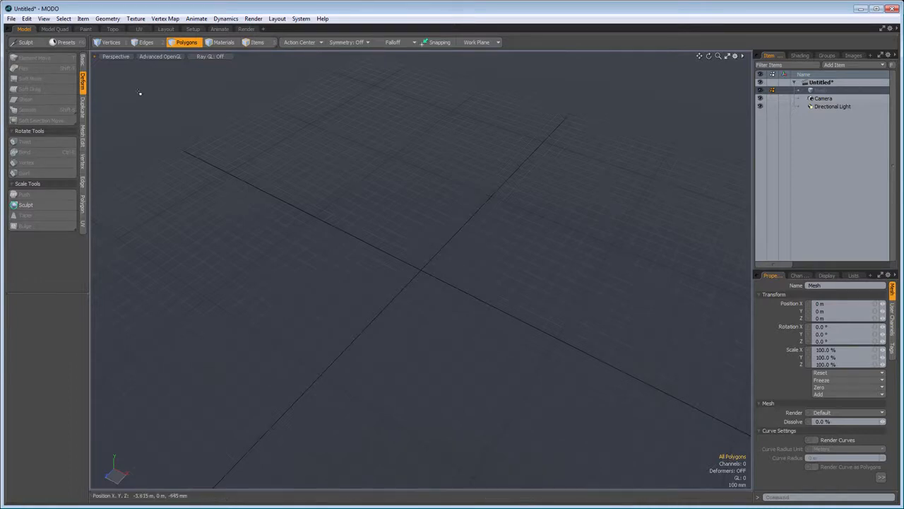
# Create a capsule at the origin with a radius of about 650 mm and stretch it upward to a vertical radius of about 1.38 m.
pyautogui.click(83, 62)
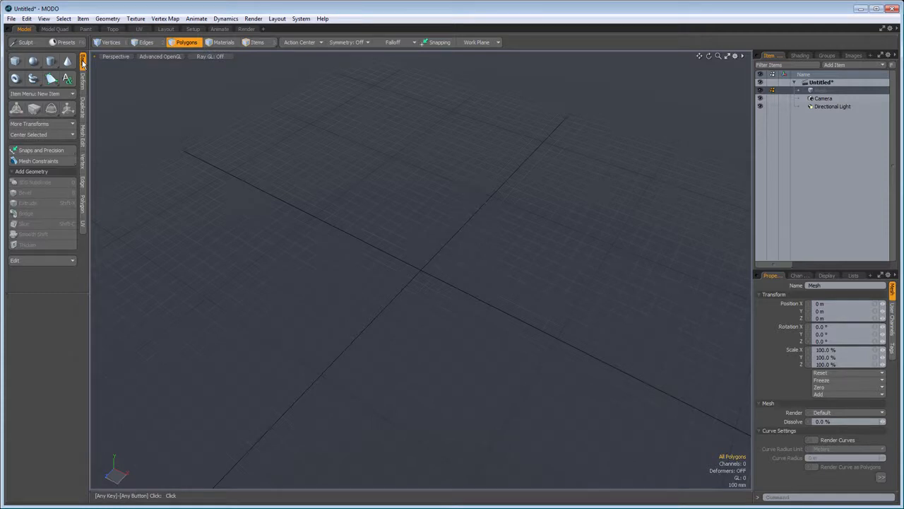
pyautogui.click(51, 62)
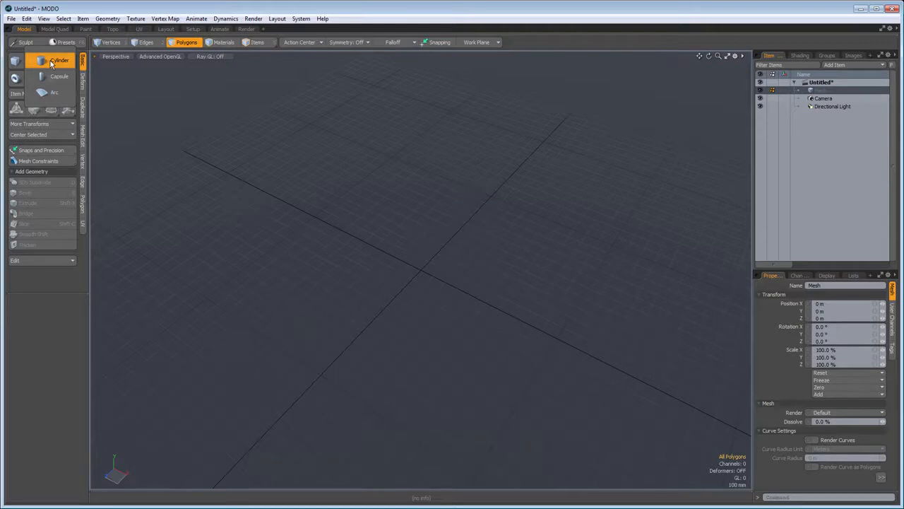
pyautogui.click(56, 75)
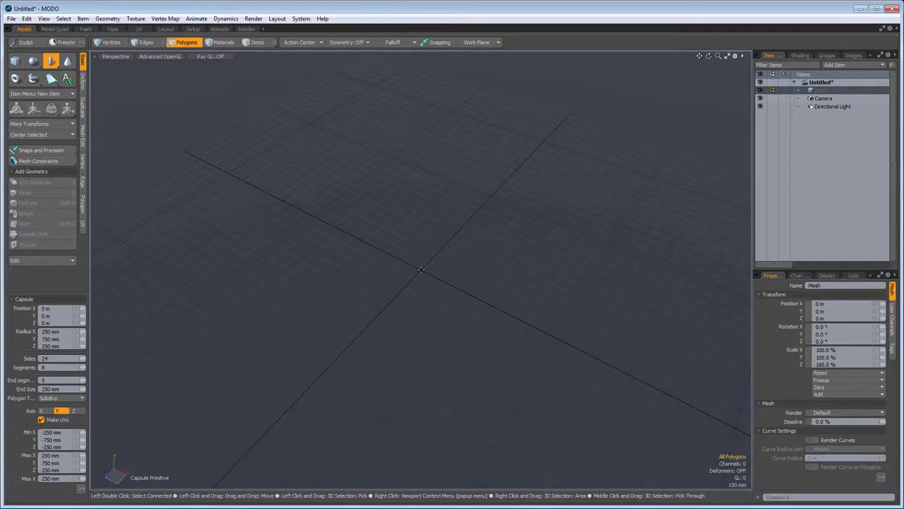
pyautogui.moveTo(421, 269); pyautogui.dragTo(454, 313)
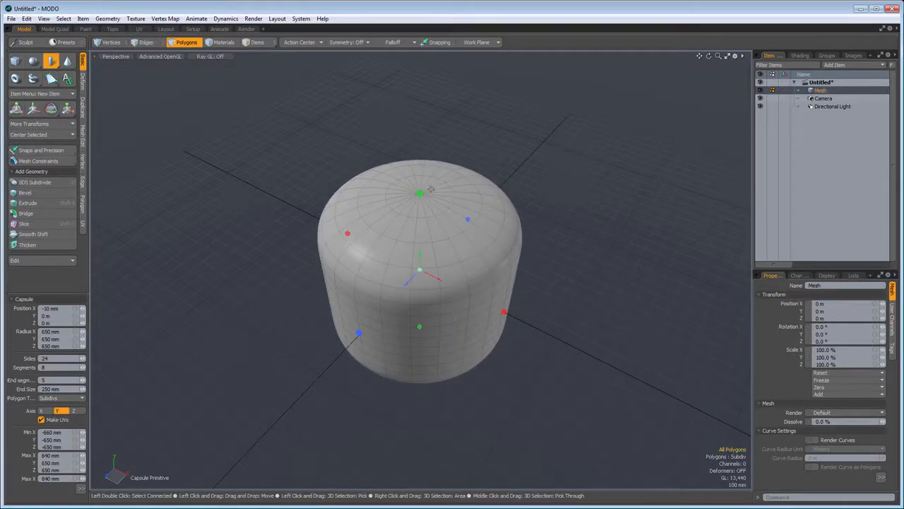
pyautogui.moveTo(420, 194); pyautogui.dragTo(420, 2)
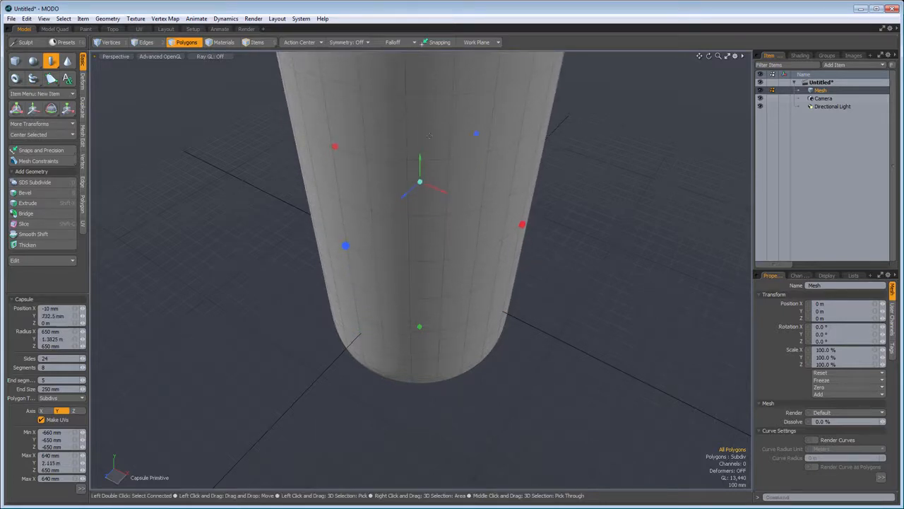
pyautogui.press('a')
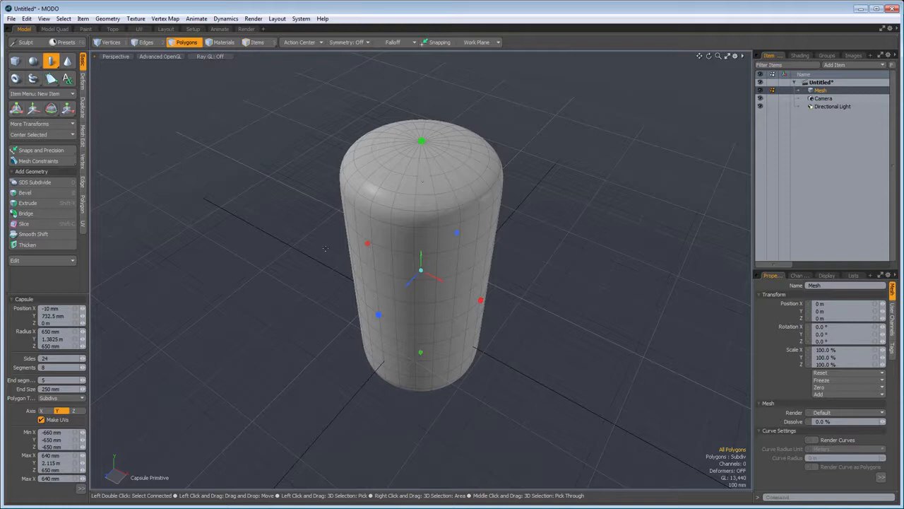
# Increase the capsule to 36 sides and 19 segments and finish the primitive.
pyautogui.press('Up')
pyautogui.press('Up')
pyautogui.press('Up')
pyautogui.press('Up')
pyautogui.press('Up')
pyautogui.press('Up')
pyautogui.press('Up')
pyautogui.press('Up')
pyautogui.press('Up')
pyautogui.press('Up')
pyautogui.press('Up')
pyautogui.press('Up')
pyautogui.press('Right')
pyautogui.press('Right')
pyautogui.press('Right')
pyautogui.press('Right')
pyautogui.press('Right')
pyautogui.press('Right')
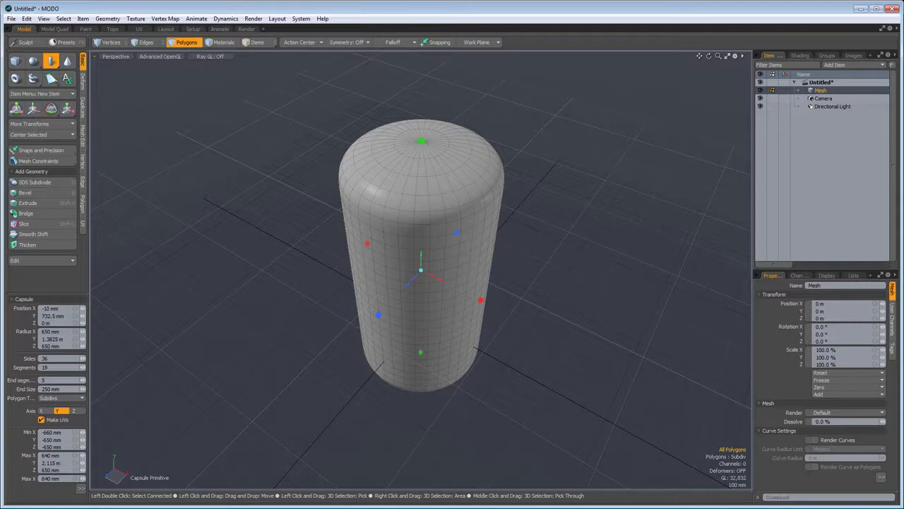
pyautogui.press('space')
# Create a sphere with a radius of about 700 mm beside the capsule, near X -1.58 m and Z 1.9 m.
pyautogui.scroll(-3, 305, 322)
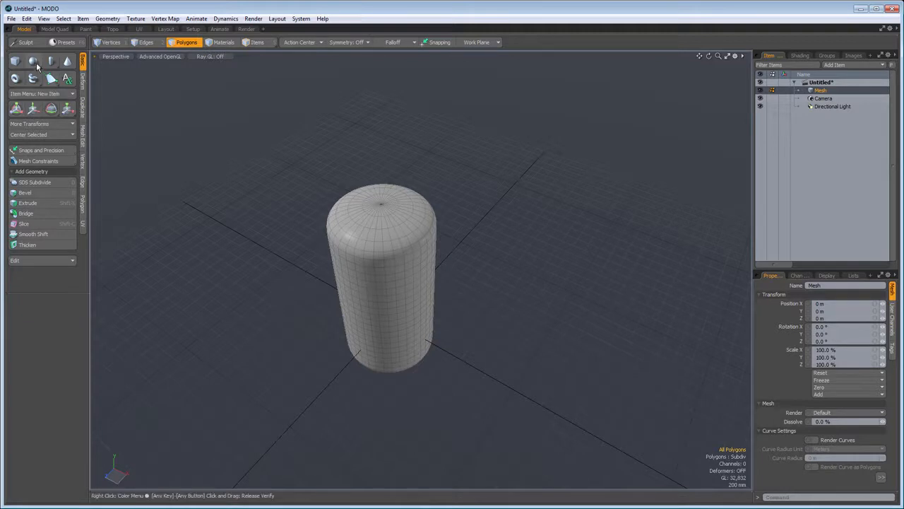
pyautogui.click(33, 62)
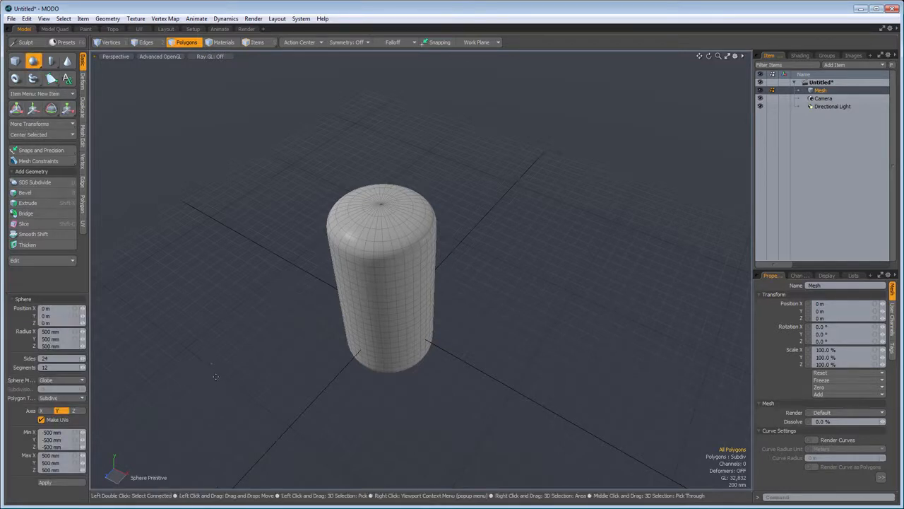
pyautogui.moveTo(211, 358); pyautogui.dragTo(271, 321)
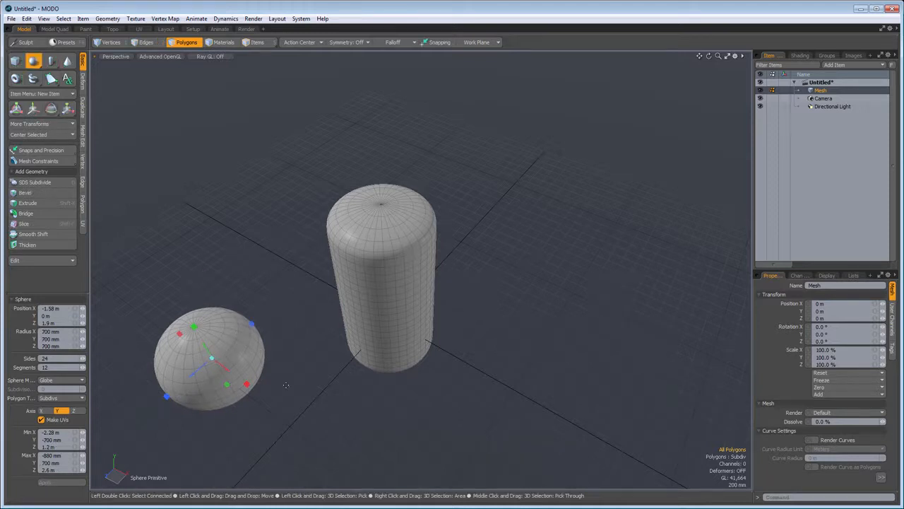
pyautogui.press('space')
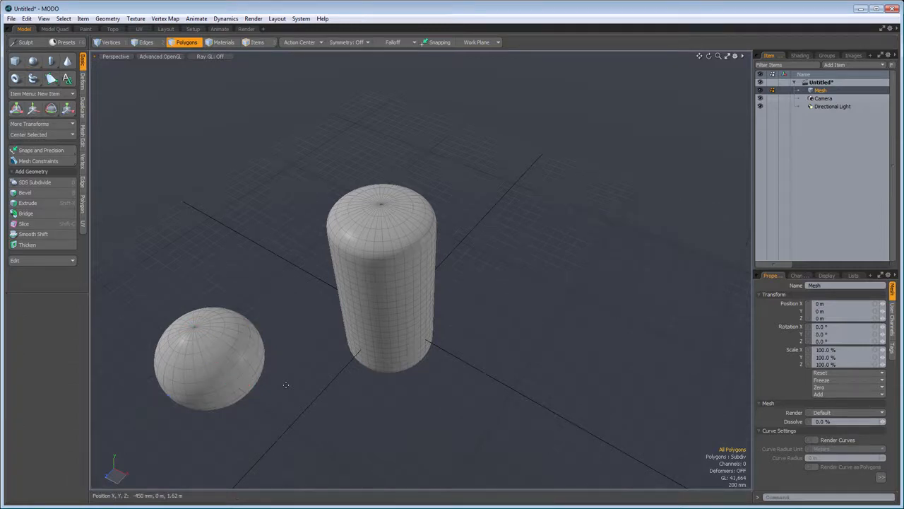
# Add a new mesh item and create a cube of about 1.44 m in it, on the side of the capsule opposite the sphere.
pyautogui.press('n')
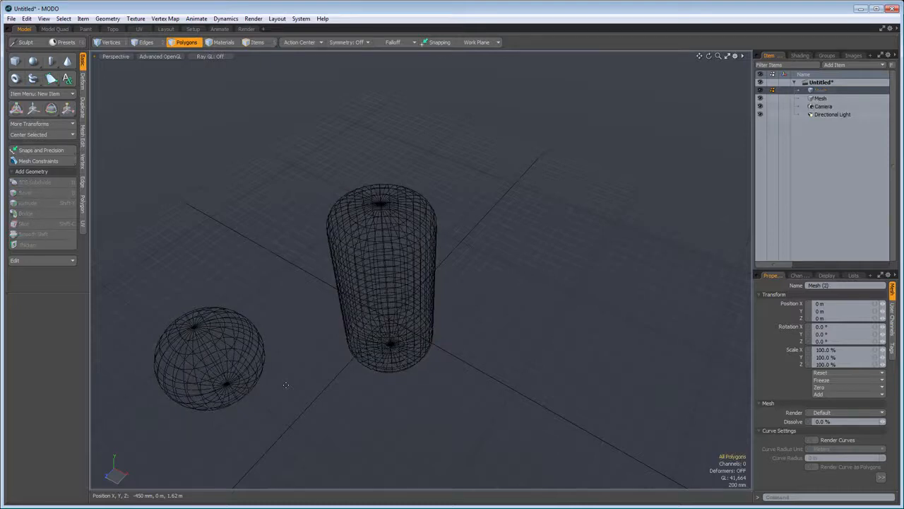
pyautogui.click(16, 62)
pyautogui.moveTo(564, 306); pyautogui.dragTo(608, 335)
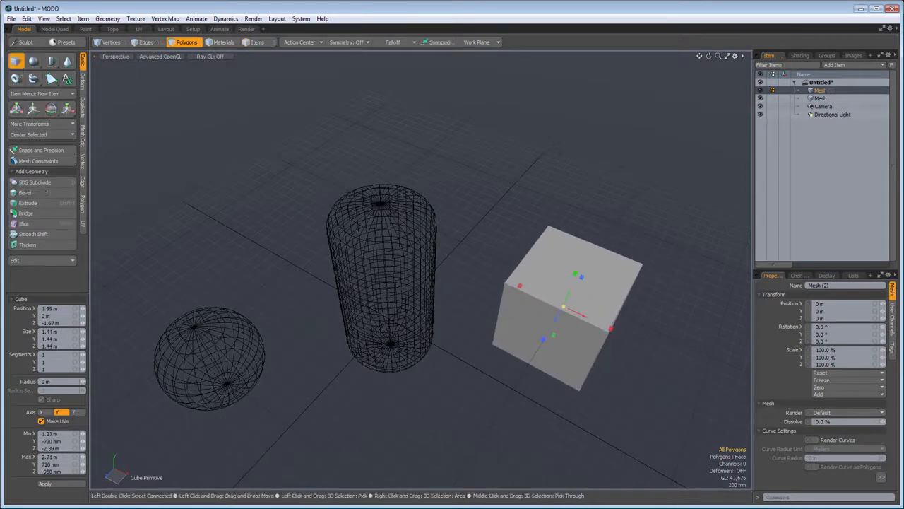
pyautogui.press('q')
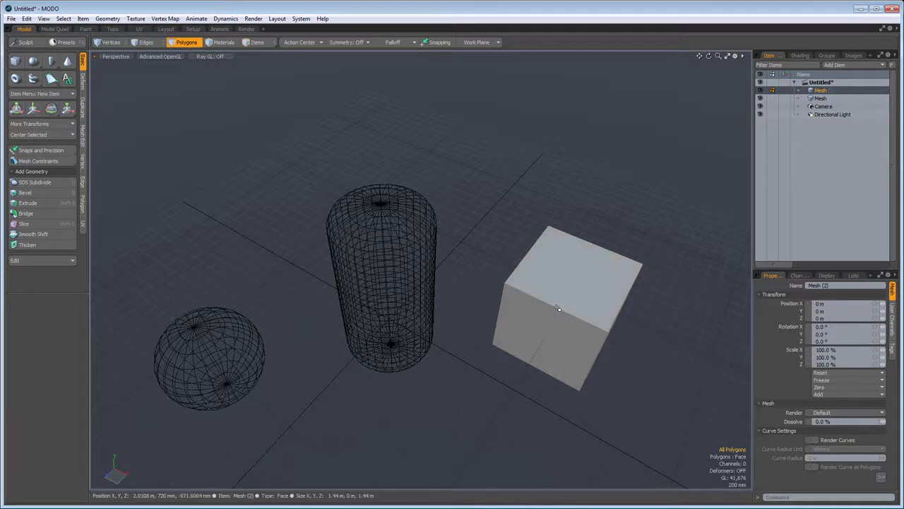
# Make the mesh item with the capsule and sphere active and convert its subdivision surfaces to plain faces.
pyautogui.click(820, 99)
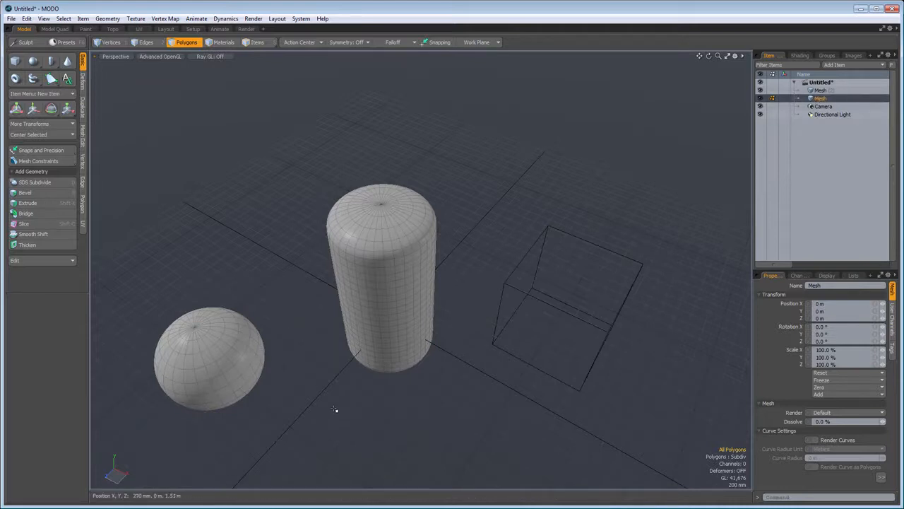
pyautogui.press('a')
pyautogui.scroll(3, 270, 362)
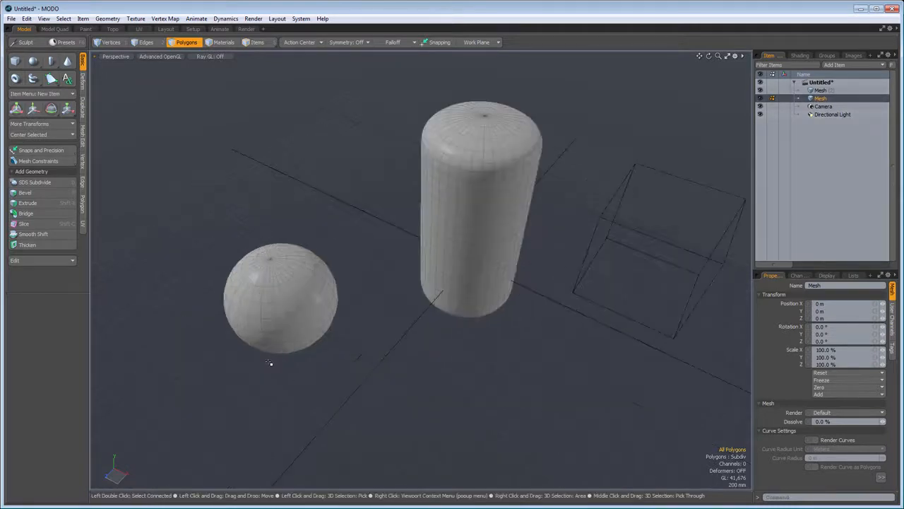
pyautogui.scroll(2, 269, 363)
pyautogui.keyDown('alt'); pyautogui.moveTo(421, 222); pyautogui.dragTo(425, 297); pyautogui.keyUp('alt')
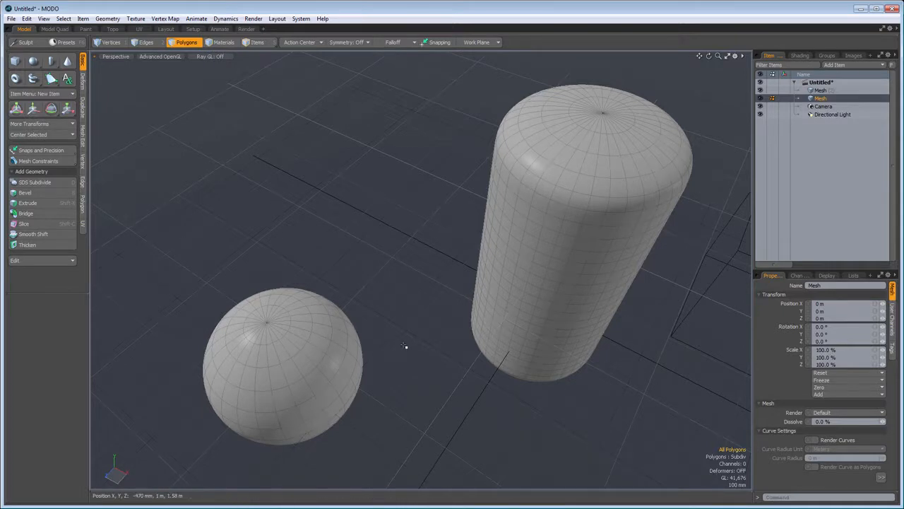
pyautogui.press('Tab')
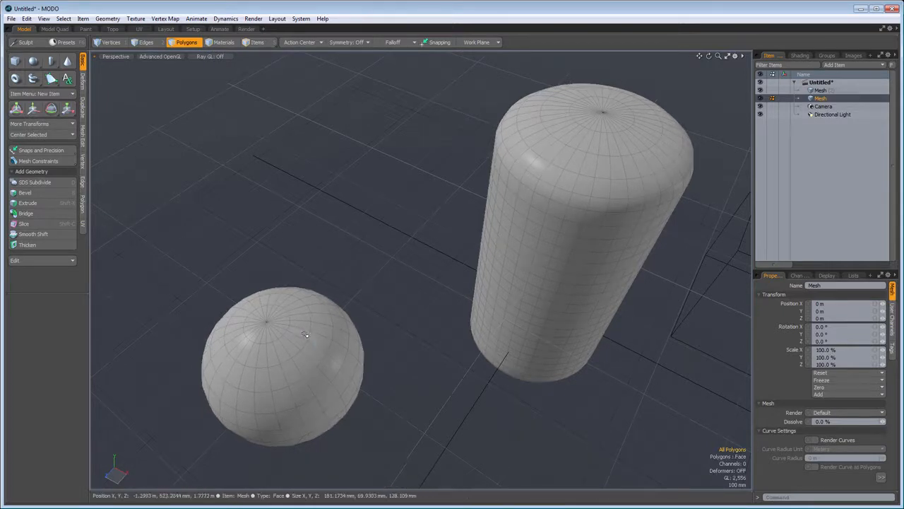
pyautogui.scroll(4, 305, 334)
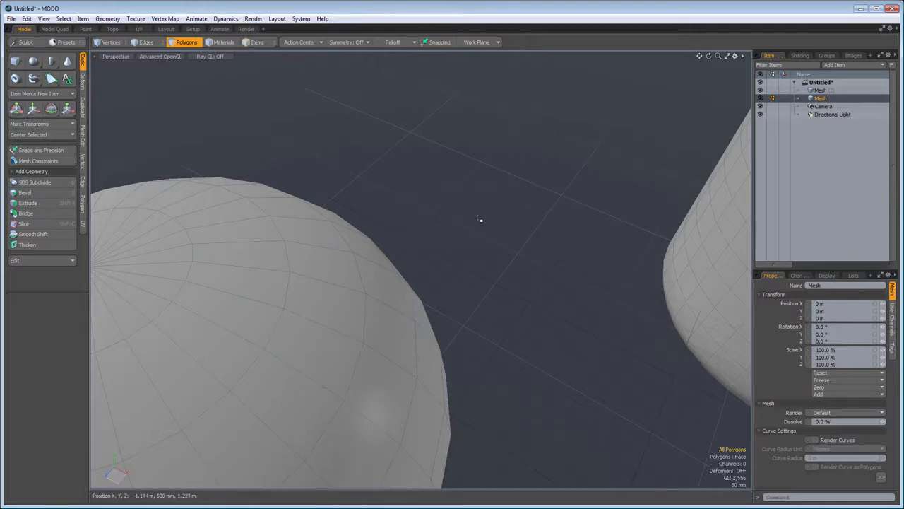
# Toggle subdivision on and off to compare the smooth and faceted outlines of the sphere and capsule, ending with plain faces.
pyautogui.press('Tab')
pyautogui.press('Tab')
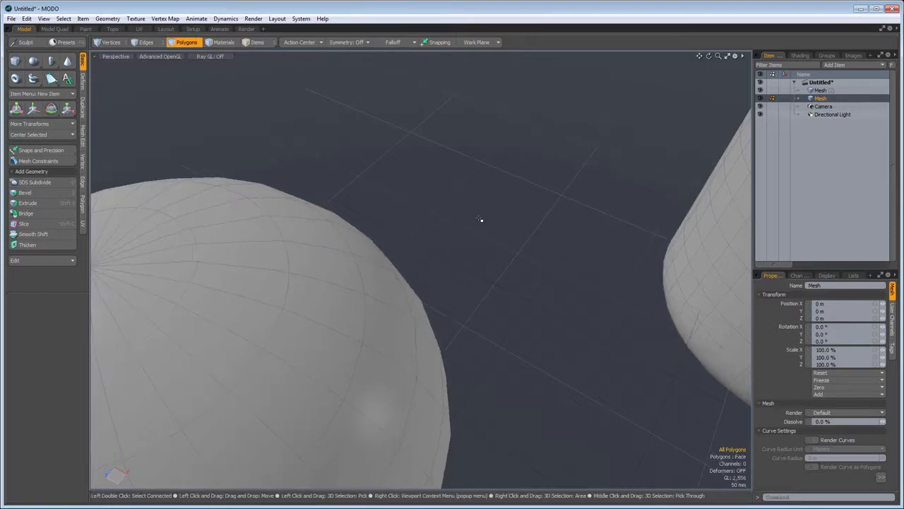
pyautogui.press('Tab')
pyautogui.scroll(-5, 575, 269)
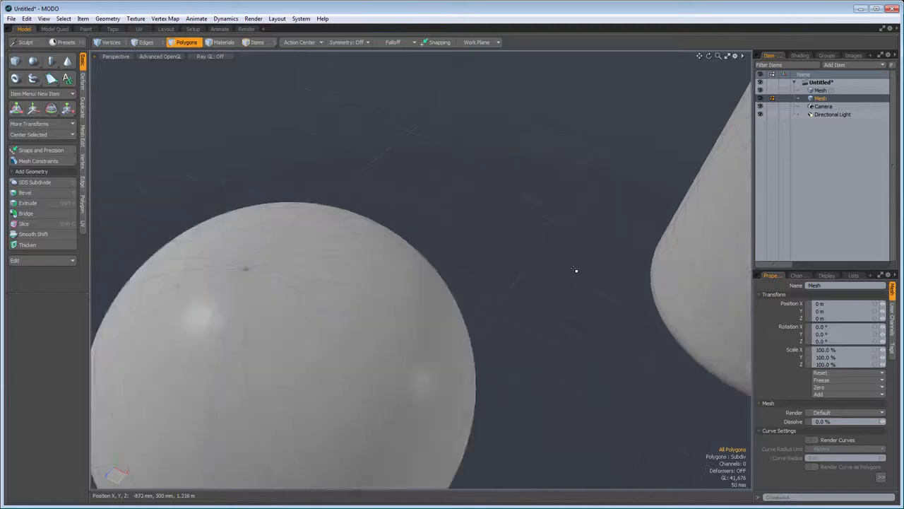
pyautogui.scroll(-4, 313, 262)
pyautogui.scroll(3, 298, 262)
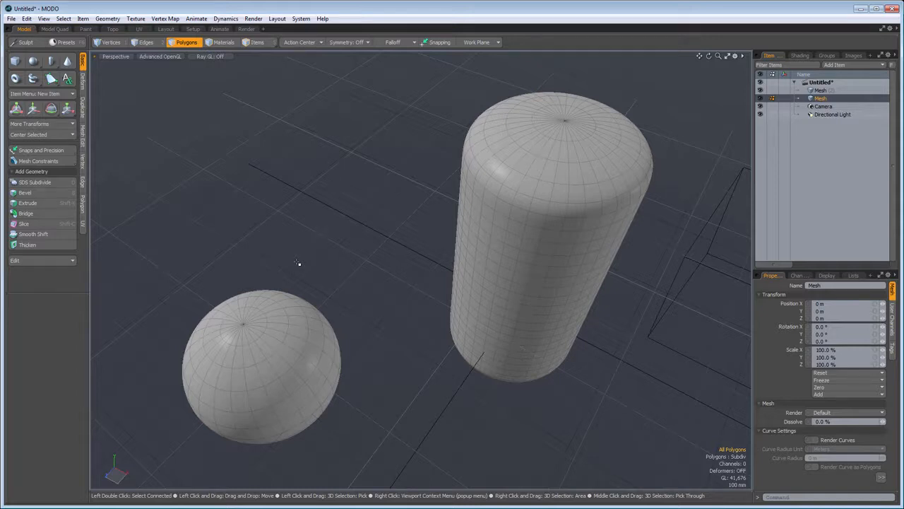
pyautogui.press('Tab')
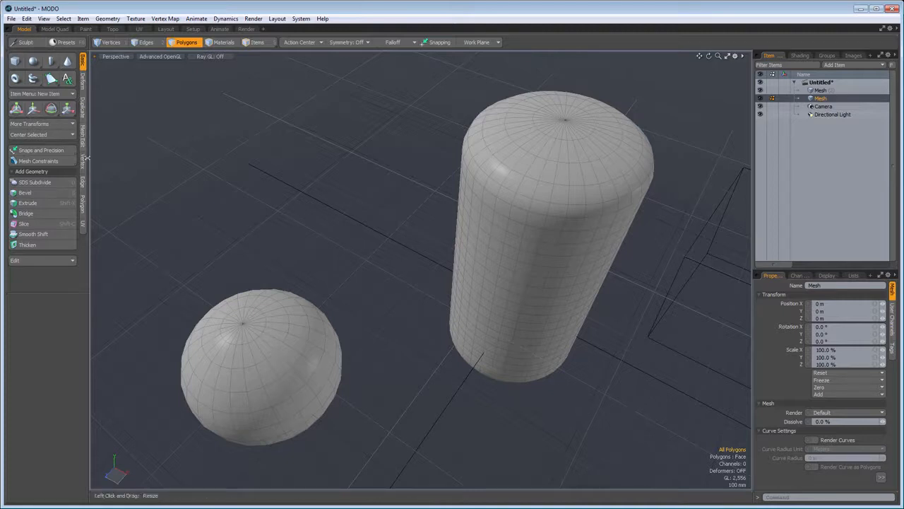
# In vertex mode, select three neighbouring vertices in a horizontal row on the sphere's front and bevel them with an inset of about 60 mm.
pyautogui.click(82, 182)
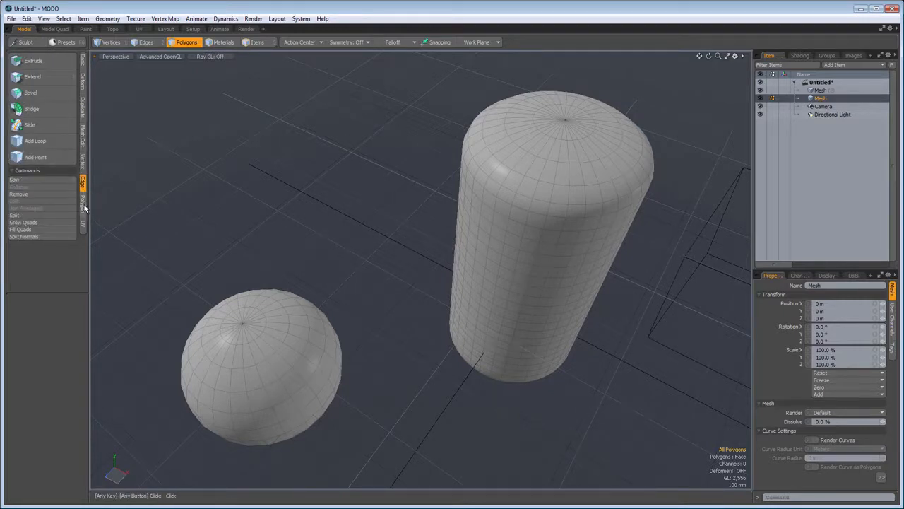
pyautogui.click(84, 201)
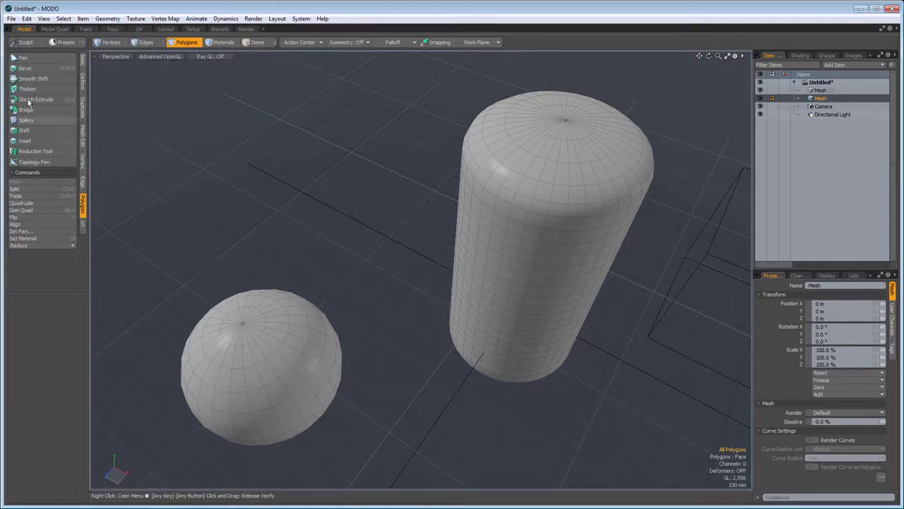
pyautogui.click(116, 44)
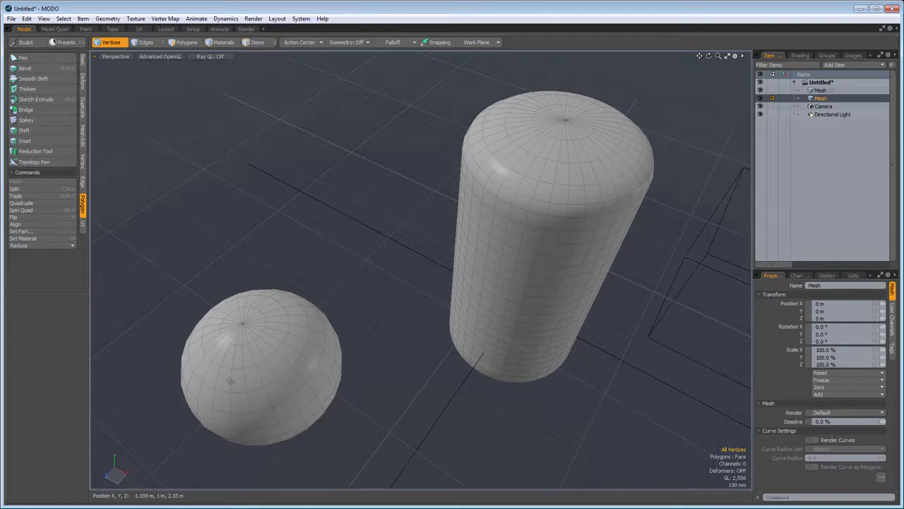
pyautogui.scroll(3, 231, 381)
pyautogui.keyDown('alt'); pyautogui.moveTo(289, 373); pyautogui.dragTo(369, 235); pyautogui.keyUp('alt')
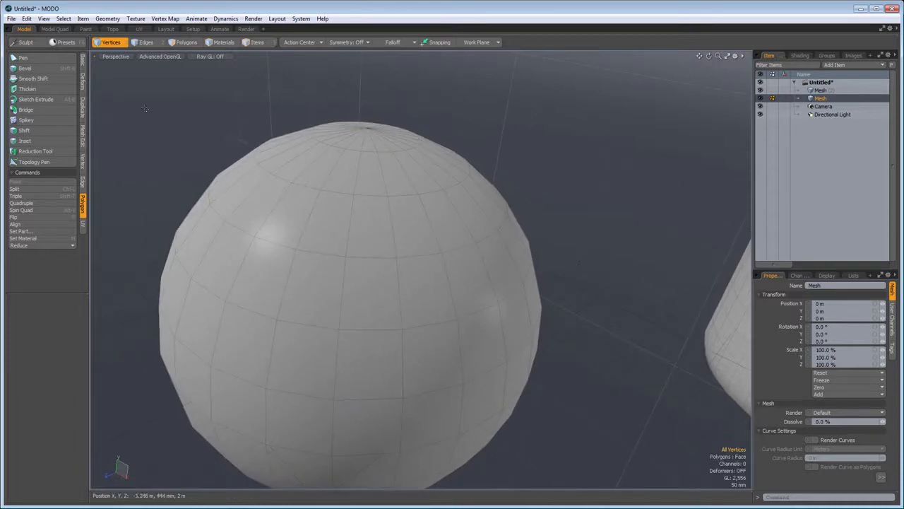
pyautogui.click(83, 168)
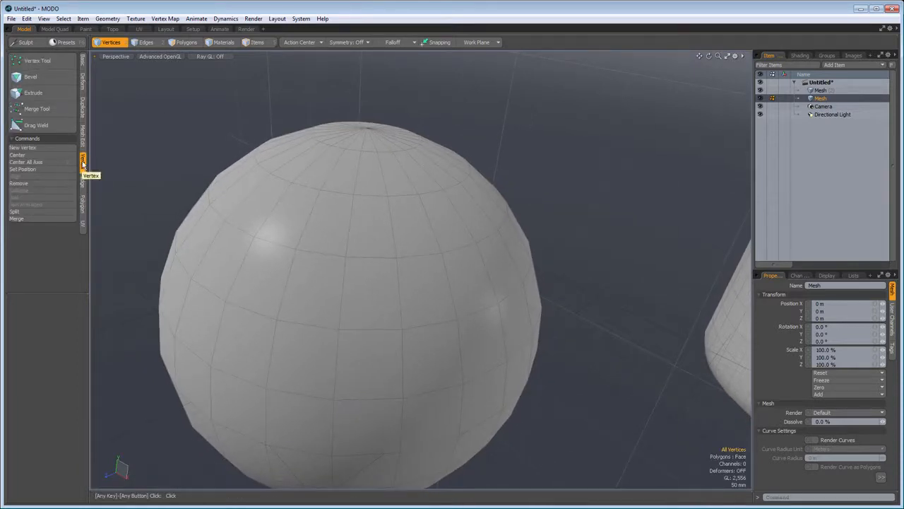
pyautogui.moveTo(263, 302); pyautogui.dragTo(421, 363, button='right')
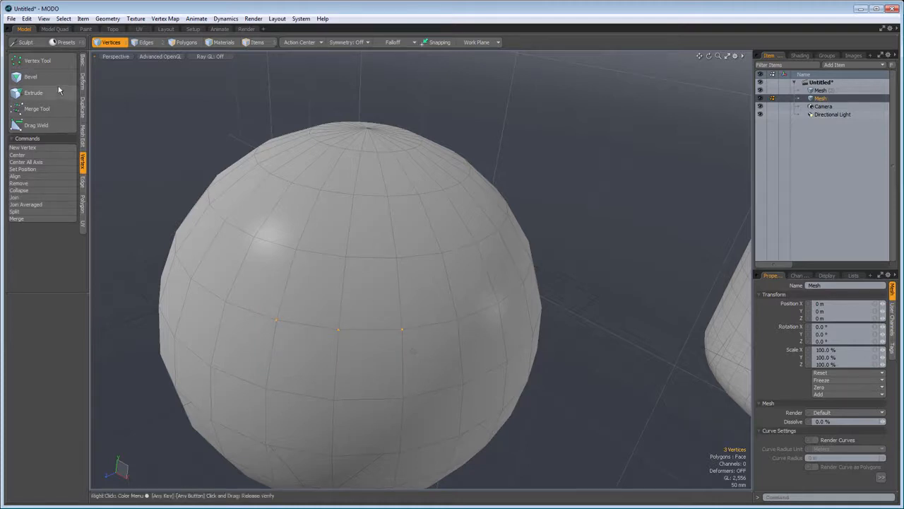
pyautogui.click(39, 77)
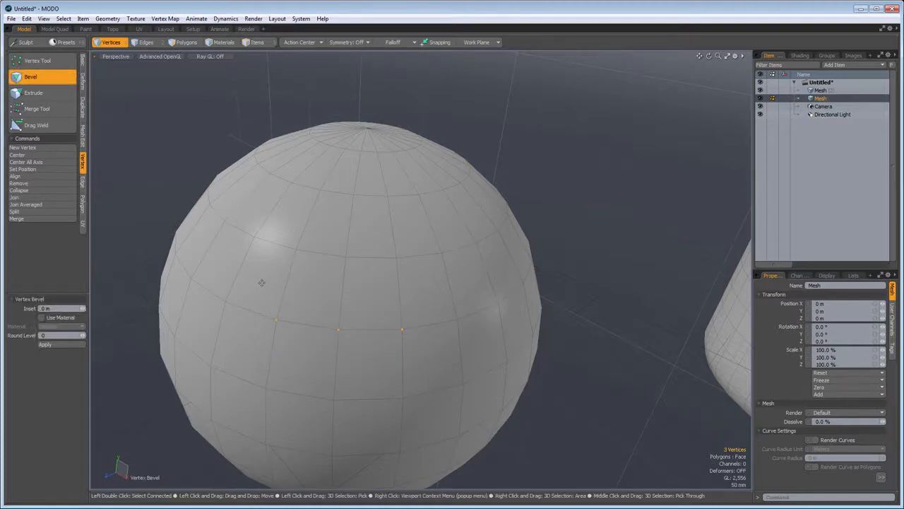
pyautogui.moveTo(257, 283); pyautogui.dragTo(273, 282)
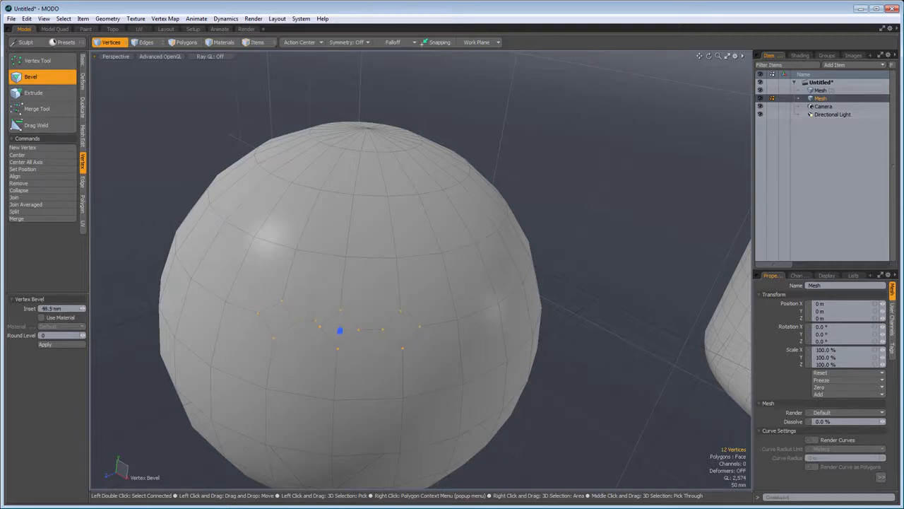
pyautogui.moveTo(288, 283); pyautogui.dragTo(304, 282)
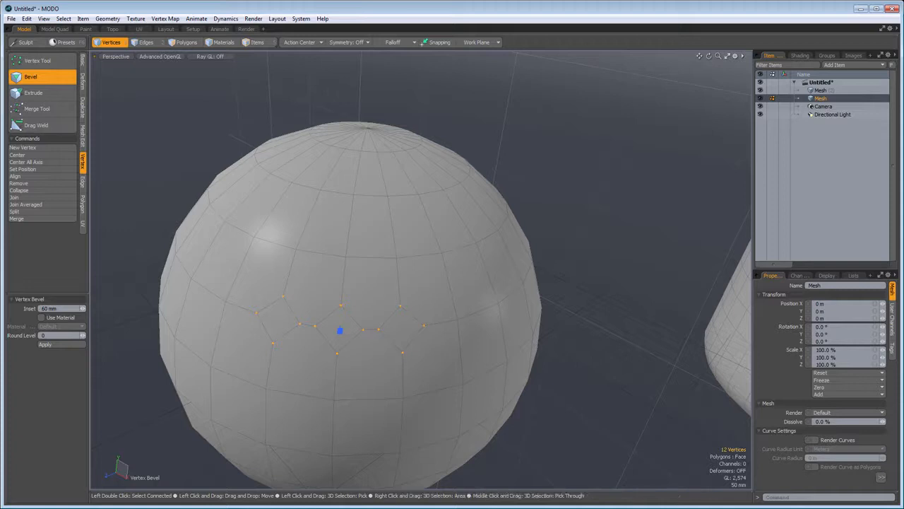
# Extrude the beveled vertices on the sphere by about 87 mm with a width of about 16.5 mm and exit the tool.
pyautogui.click(33, 93)
pyautogui.moveTo(335, 327); pyautogui.dragTo(363, 294)
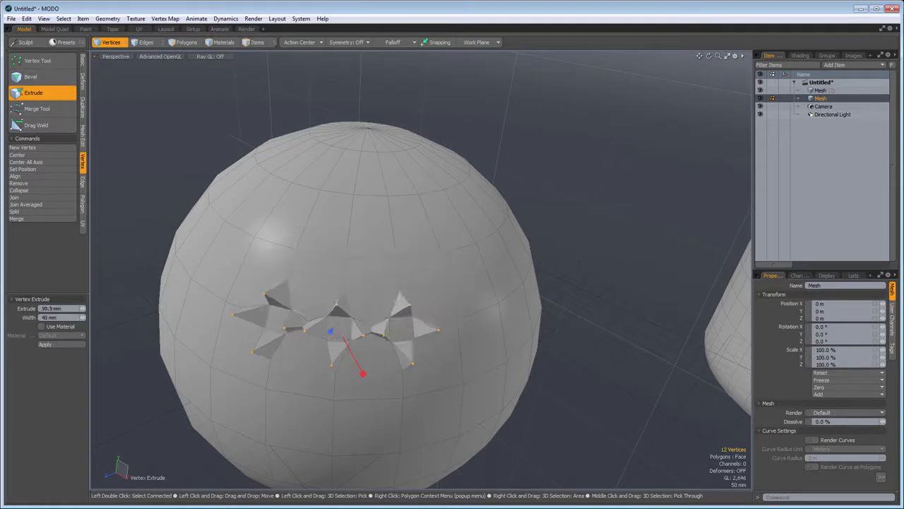
pyautogui.moveTo(223, 241)
pyautogui.mouseDown()
pyautogui.moveTo(198, 244)
pyautogui.moveTo(238, 247)
pyautogui.mouseUp()
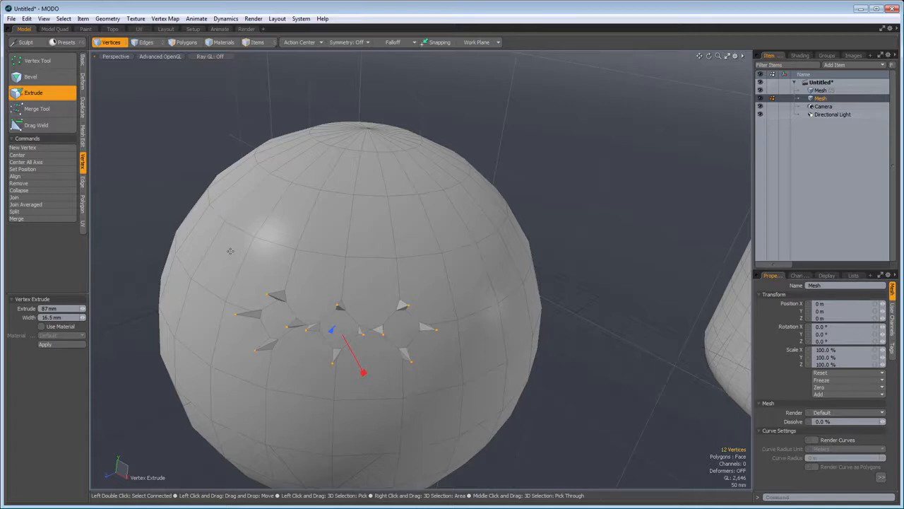
pyautogui.press('space')
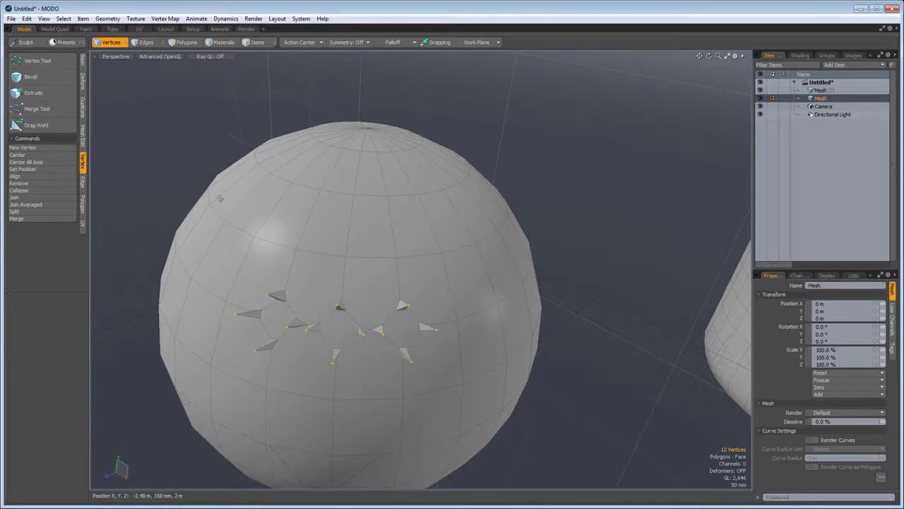
# Use Drag Weld to weld three neighbouring vertices on the sphere's upper front onto the vertices in the row below, and exit the tool.
pyautogui.click(43, 127)
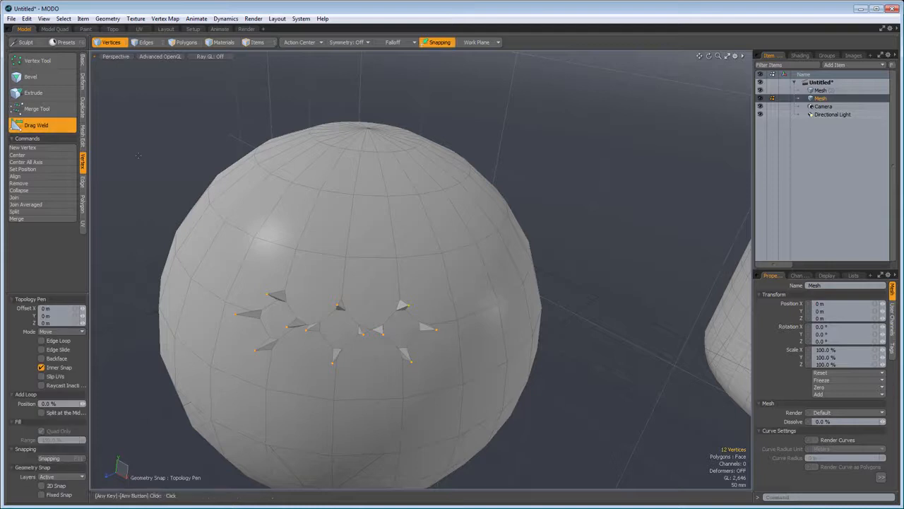
pyautogui.moveTo(320, 189); pyautogui.dragTo(345, 255)
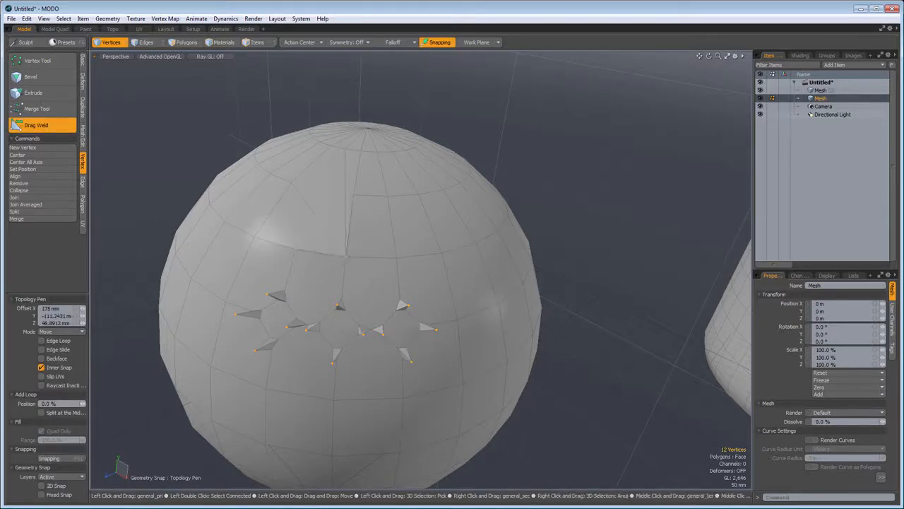
pyautogui.moveTo(353, 195); pyautogui.dragTo(393, 258)
pyautogui.moveTo(389, 200); pyautogui.dragTo(440, 253)
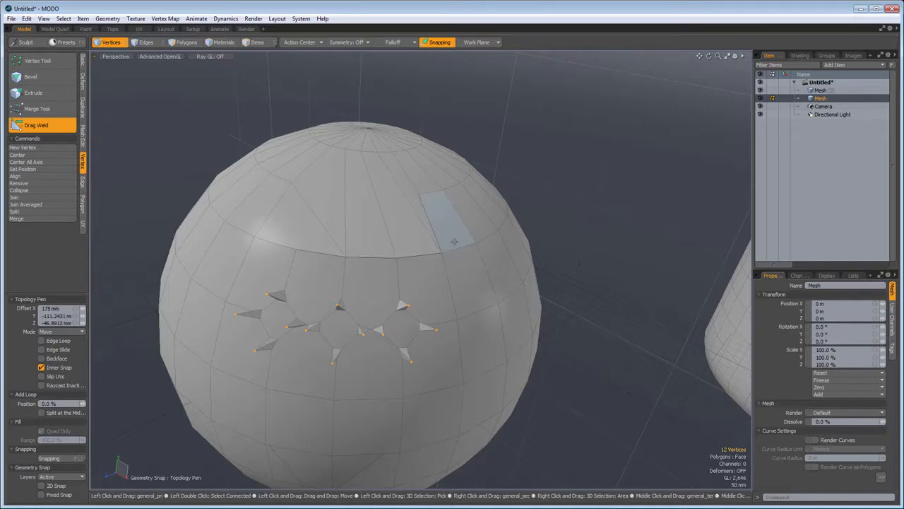
pyautogui.press('space')
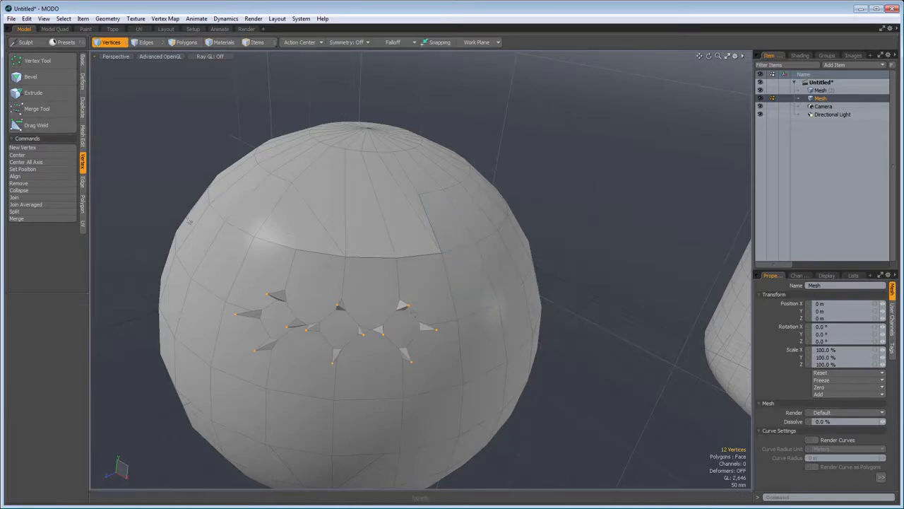
# Select four neighbouring vertices in the horizontal row below the sphere's spikes and join them without averaging.
pyautogui.click(162, 159)
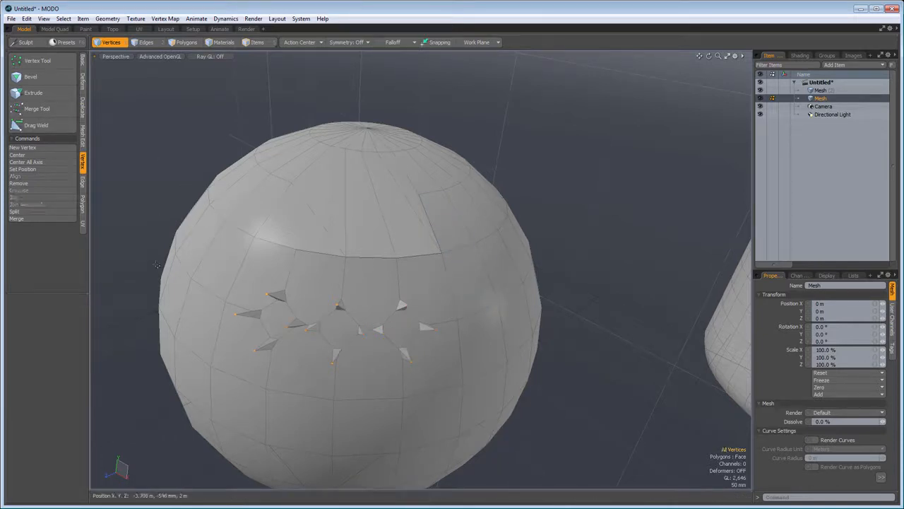
pyautogui.moveTo(204, 362)
pyautogui.mouseDown(button='right')
pyautogui.moveTo(263, 424)
pyautogui.moveTo(226, 394)
pyautogui.mouseUp(button='right')
pyautogui.keyDown('shift'); pyautogui.click(266, 390); pyautogui.keyUp('shift')
pyautogui.keyDown('shift'); pyautogui.click(334, 400); pyautogui.keyUp('shift')
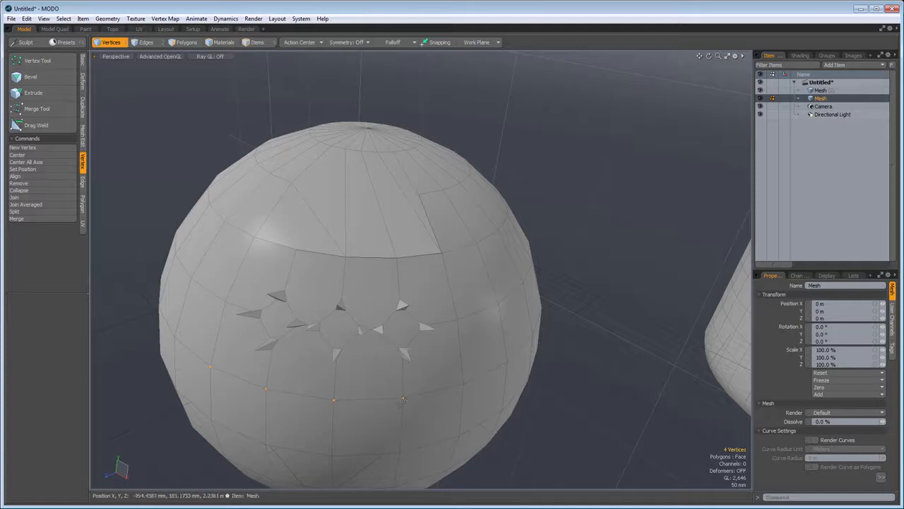
pyautogui.click(21, 199)
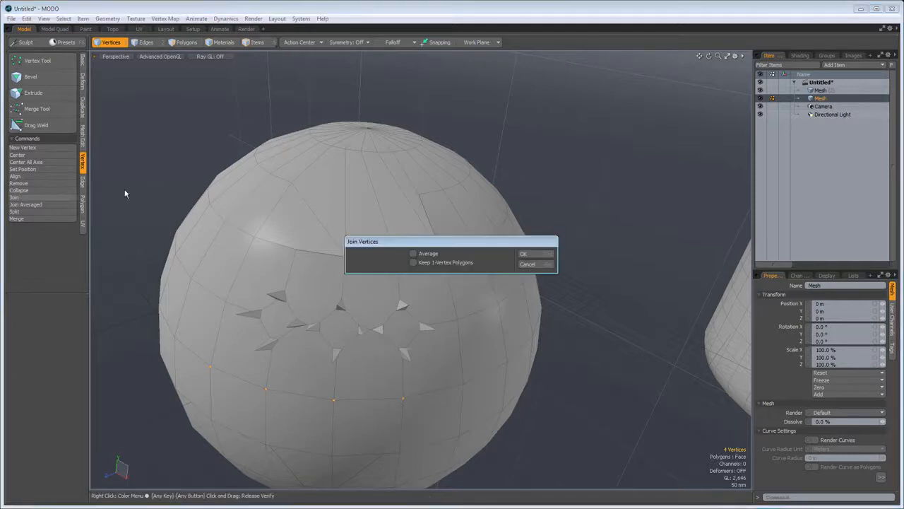
pyautogui.click(526, 255)
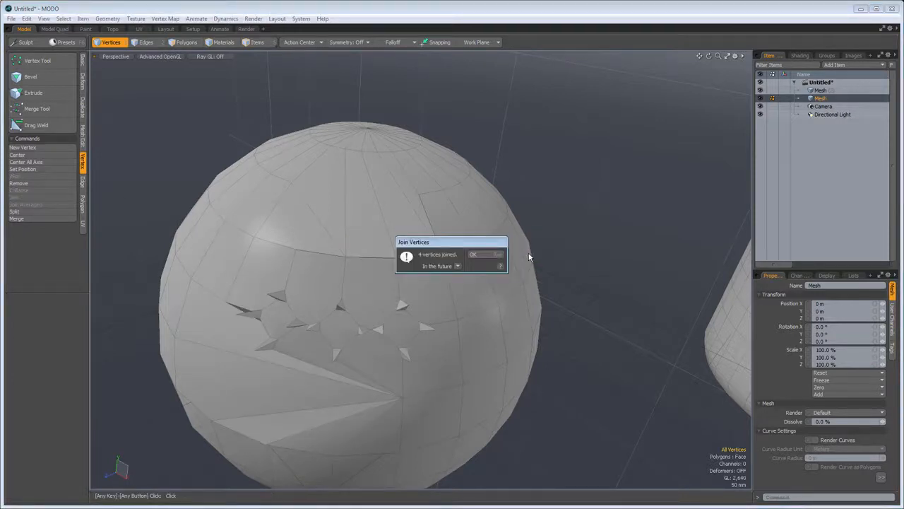
pyautogui.click(489, 253)
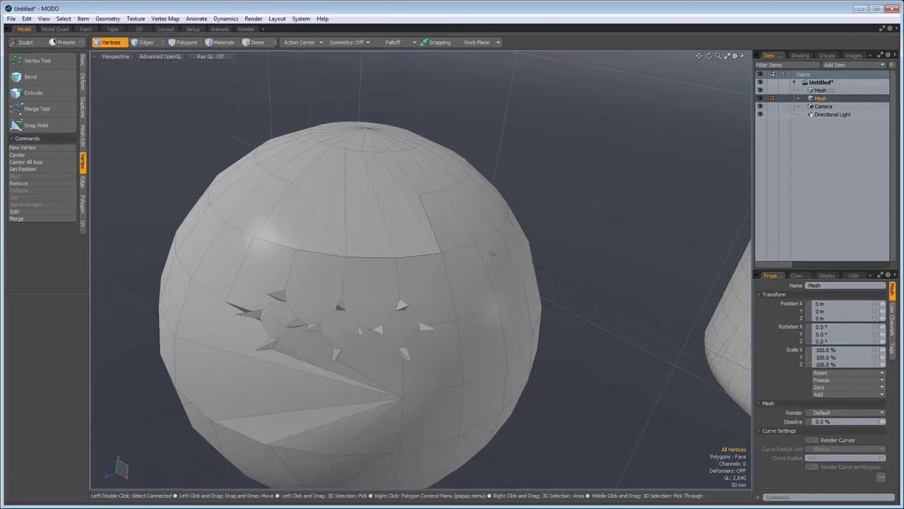
# Select a horizontal row of ten vertices near the capsule's lower end and align them on all axes with uniform spacing.
pyautogui.keyDown('alt'); pyautogui.keyDown('shift'); pyautogui.moveTo(516, 262); pyautogui.dragTo(149, 267); pyautogui.keyUp('shift'); pyautogui.keyUp('alt')
pyautogui.keyDown('alt'); pyautogui.keyDown('shift'); pyautogui.moveTo(565, 300); pyautogui.dragTo(378, 297); pyautogui.keyUp('shift'); pyautogui.keyUp('alt')
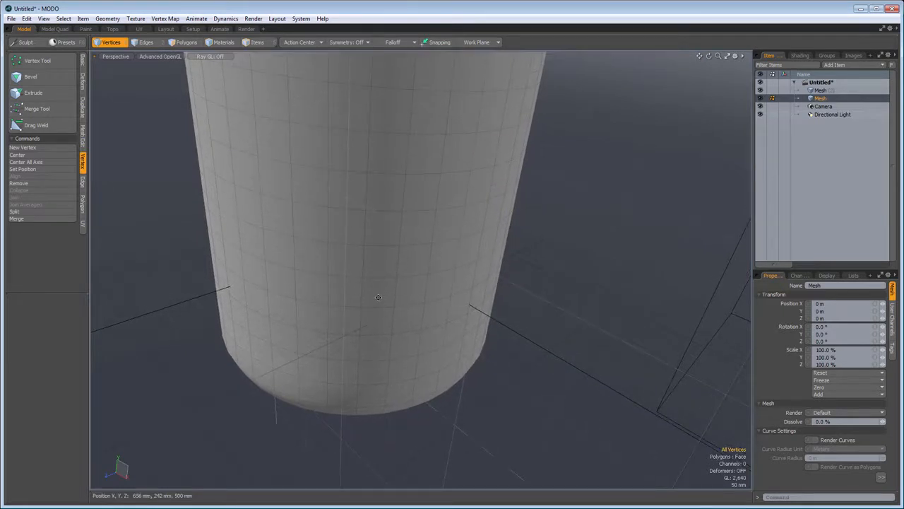
pyautogui.click(242, 280)
pyautogui.keyDown('shift'); pyautogui.click(488, 280); pyautogui.keyUp('shift')
pyautogui.hotkey('shift', 'g')
pyautogui.click(24, 177)
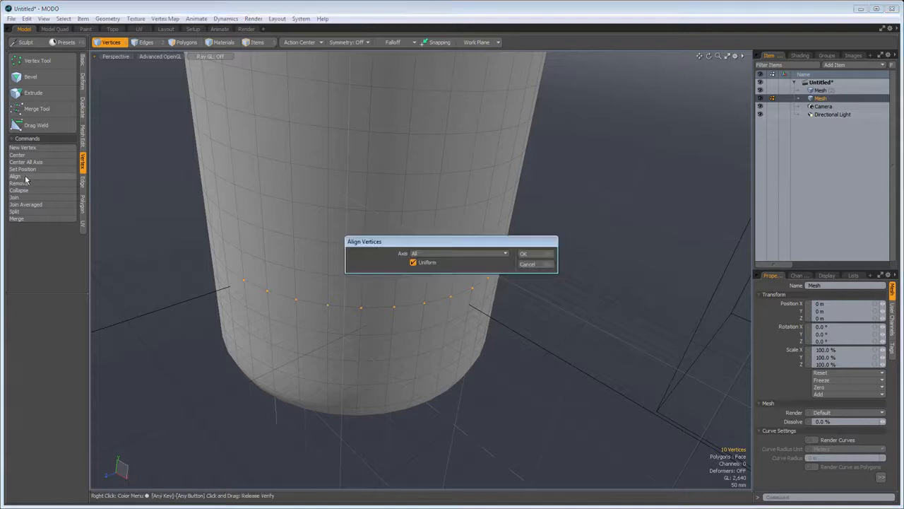
pyautogui.click(524, 254)
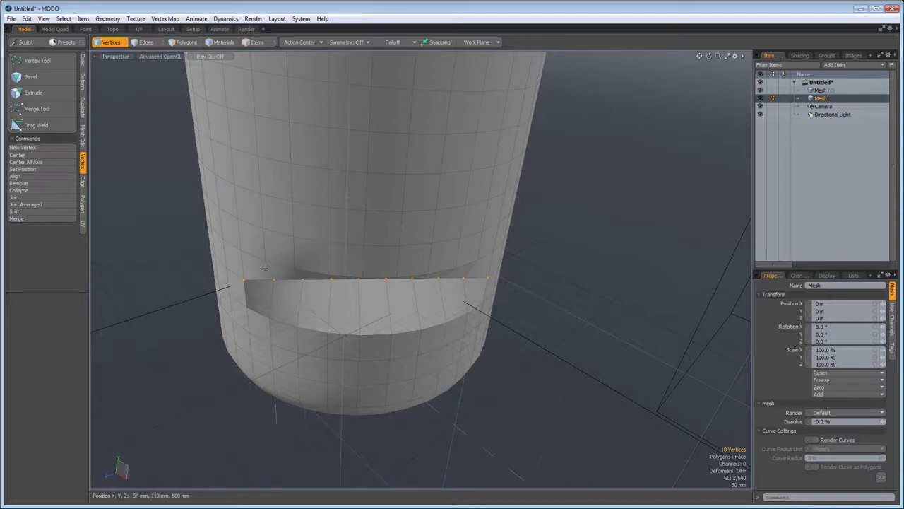
# Select the row of eight edges above the capsule's recess and extrude it about 40 mm with a width of about 83 mm.
pyautogui.keyDown('alt'); pyautogui.moveTo(448, 281); pyautogui.dragTo(493, 308); pyautogui.keyUp('alt')
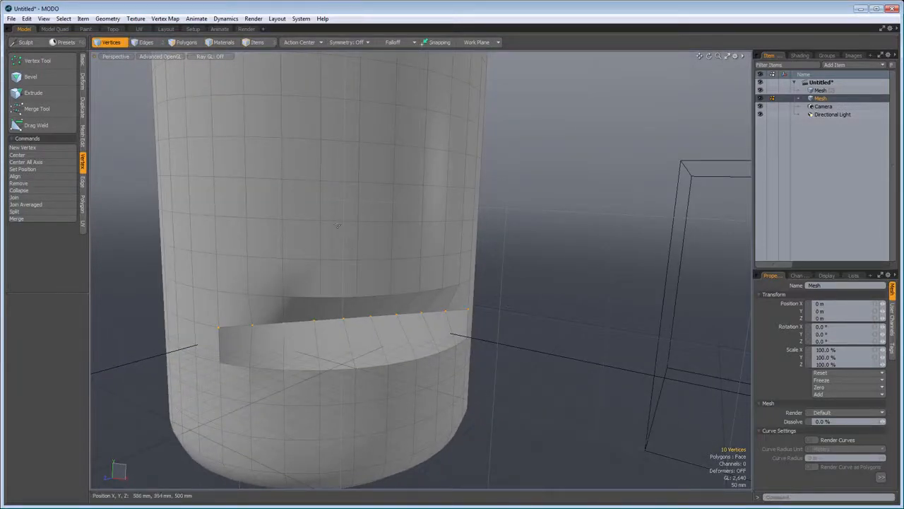
pyautogui.click(145, 44)
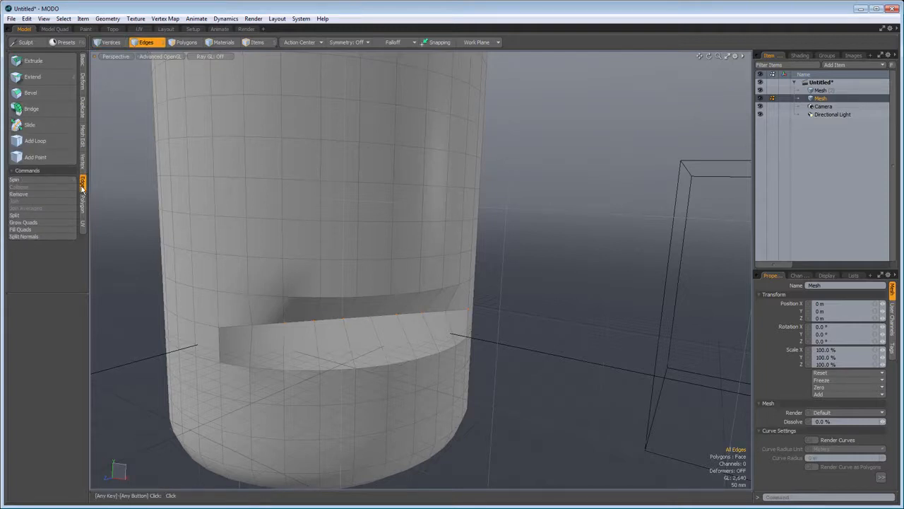
pyautogui.click(206, 253)
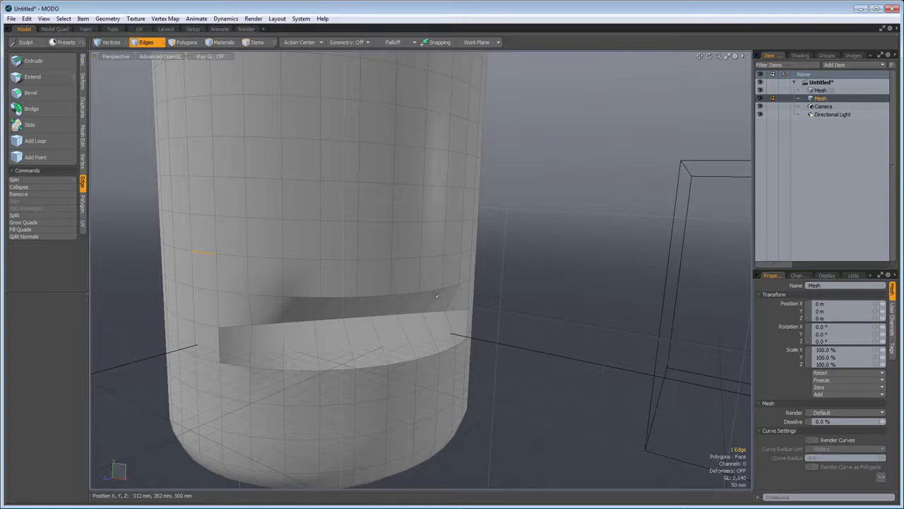
pyautogui.keyDown('shift'); pyautogui.click(432, 259); pyautogui.keyUp('shift')
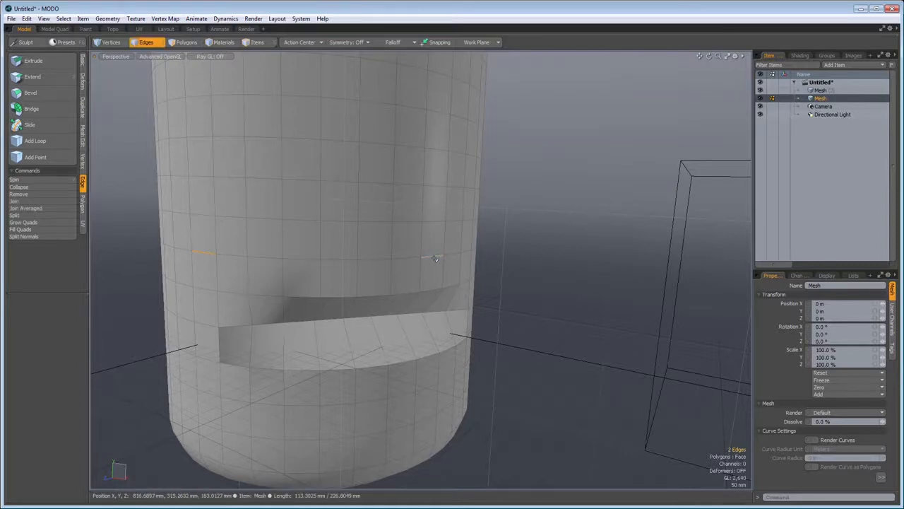
pyautogui.press('l')
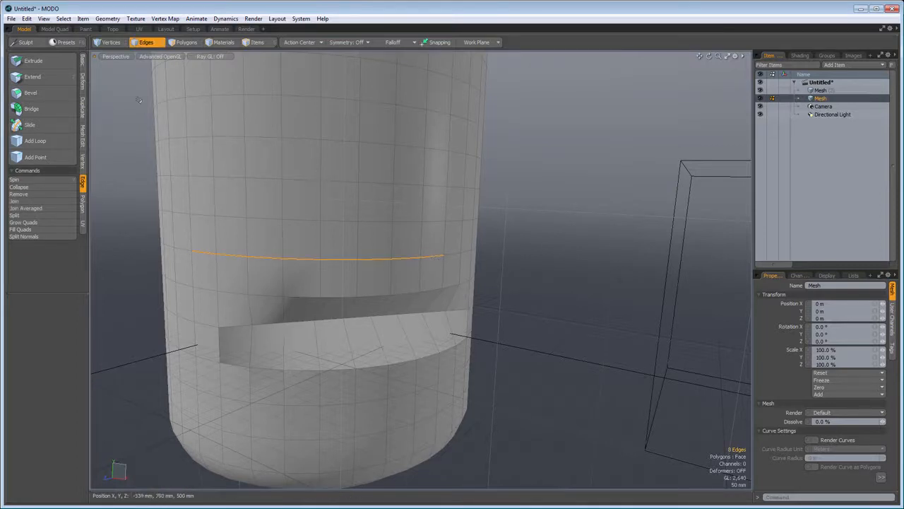
pyautogui.click(33, 61)
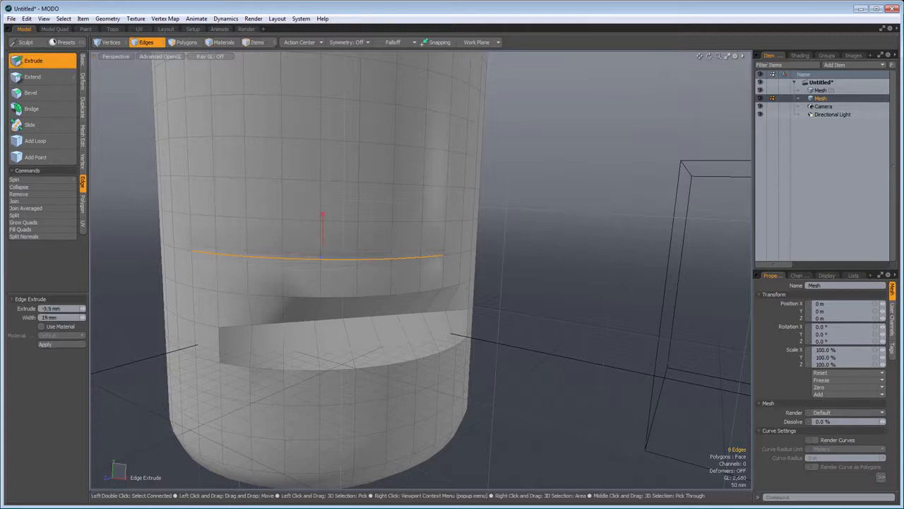
pyautogui.moveTo(339, 259); pyautogui.dragTo(374, 250)
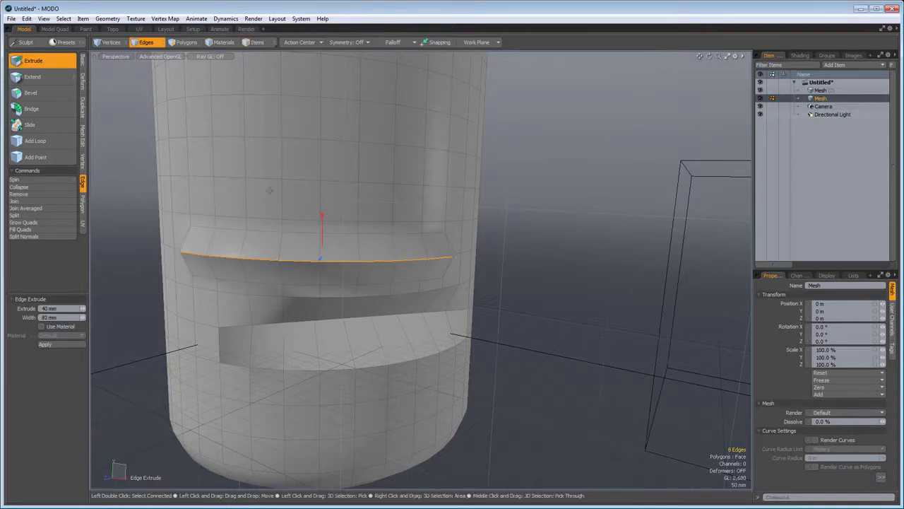
pyautogui.press('space')
# Select the ten edges outlining a rectangle three polygons wide and two high on the capsule's front, above the extruded ridge.
pyautogui.click(109, 196)
pyautogui.click(247, 121)
pyautogui.keyDown('shift'); pyautogui.click(289, 96); pyautogui.keyUp('shift')
pyautogui.keyDown('shift'); pyautogui.click(334, 99); pyautogui.keyUp('shift')
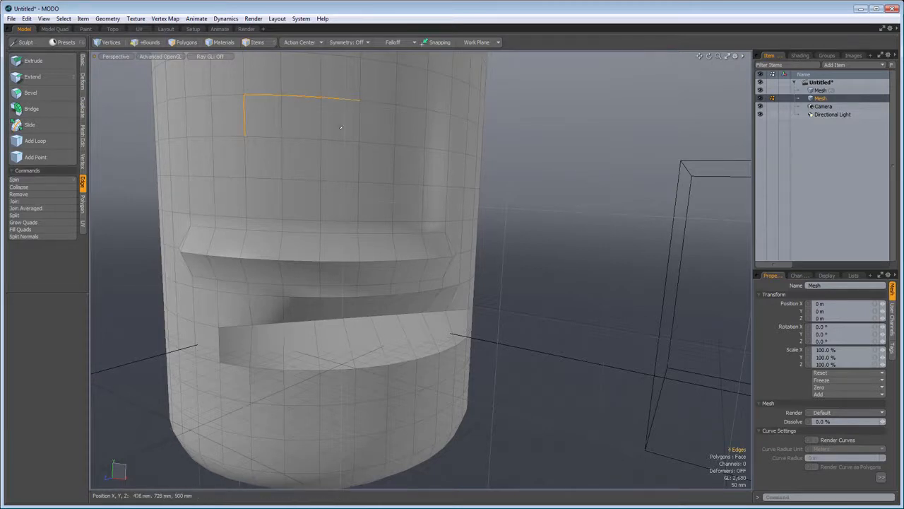
pyautogui.keyDown('shift'); pyautogui.click(360, 123); pyautogui.keyUp('shift')
pyautogui.keyDown('shift'); pyautogui.click(359, 162); pyautogui.keyUp('shift')
pyautogui.keyDown('shift'); pyautogui.click(289, 179); pyautogui.keyUp('shift')
pyautogui.keyDown('shift'); pyautogui.click(262, 178); pyautogui.keyUp('shift')
pyautogui.keyDown('shift'); pyautogui.click(245, 160); pyautogui.keyUp('shift')
pyautogui.press('2')
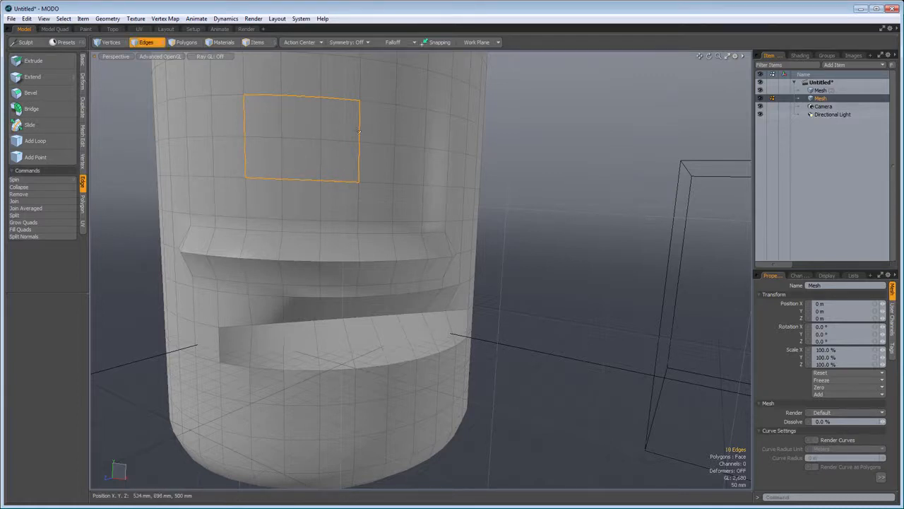
# Extend the rectangular edge outline outward from the capsule by about 1.01 m in Z and 15 mm in Y.
pyautogui.click(33, 78)
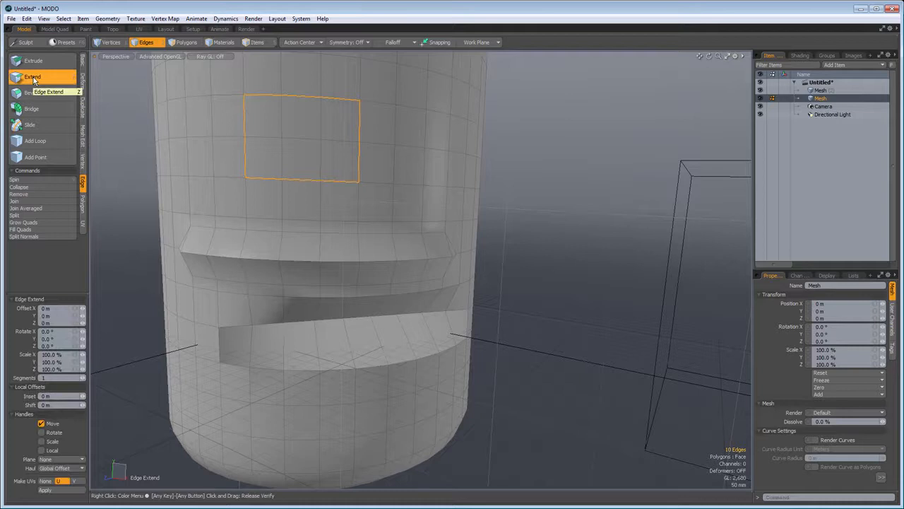
pyautogui.scroll(-4, 219, 135)
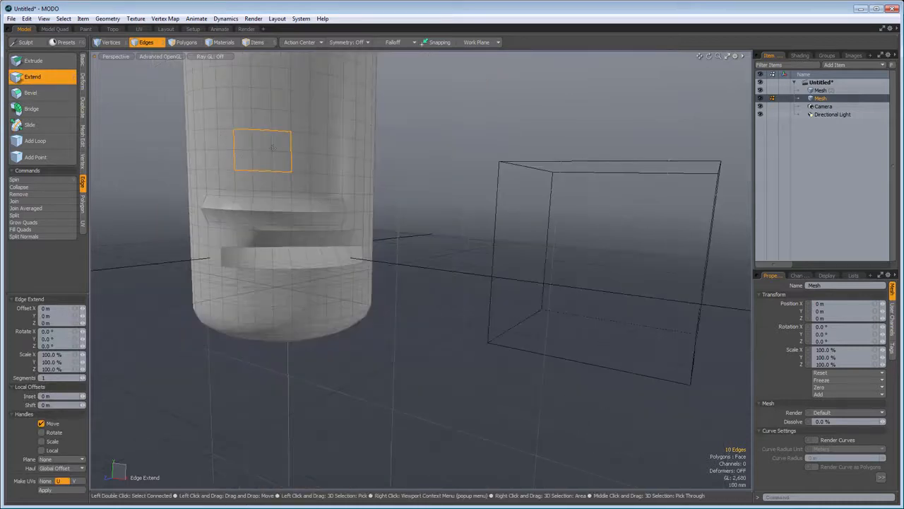
pyautogui.keyDown('alt'); pyautogui.moveTo(116, 237); pyautogui.dragTo(296, 357); pyautogui.keyUp('alt')
pyautogui.keyDown('alt'); pyautogui.moveTo(376, 305); pyautogui.dragTo(500, 306); pyautogui.keyUp('alt')
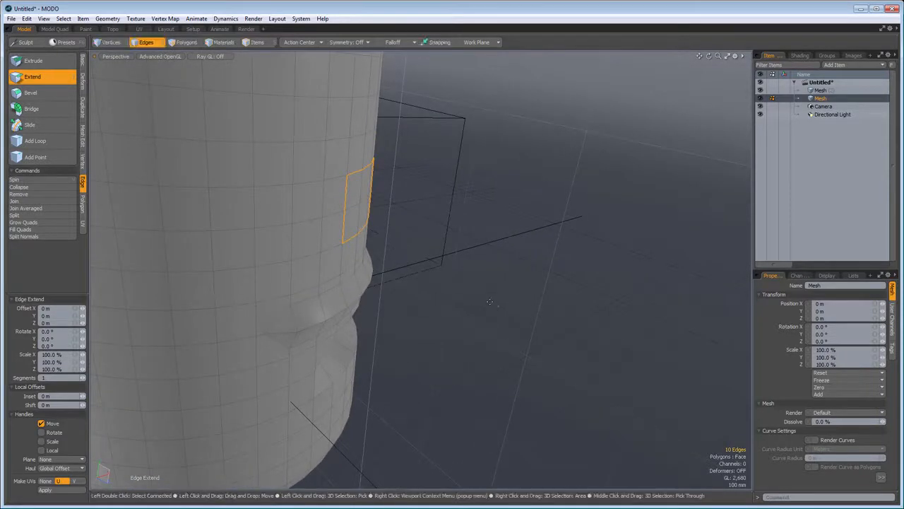
pyautogui.moveTo(337, 310); pyautogui.dragTo(664, 290)
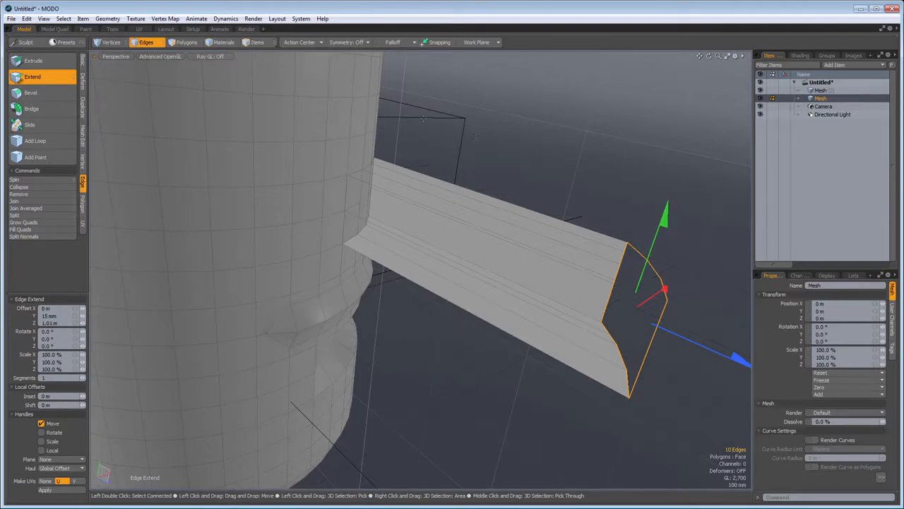
# Grow the edge selection over the extended block, convert it to polygons, and flip those polygons.
pyautogui.keyDown('alt'); pyautogui.moveTo(578, 255); pyautogui.dragTo(508, 252); pyautogui.keyUp('alt')
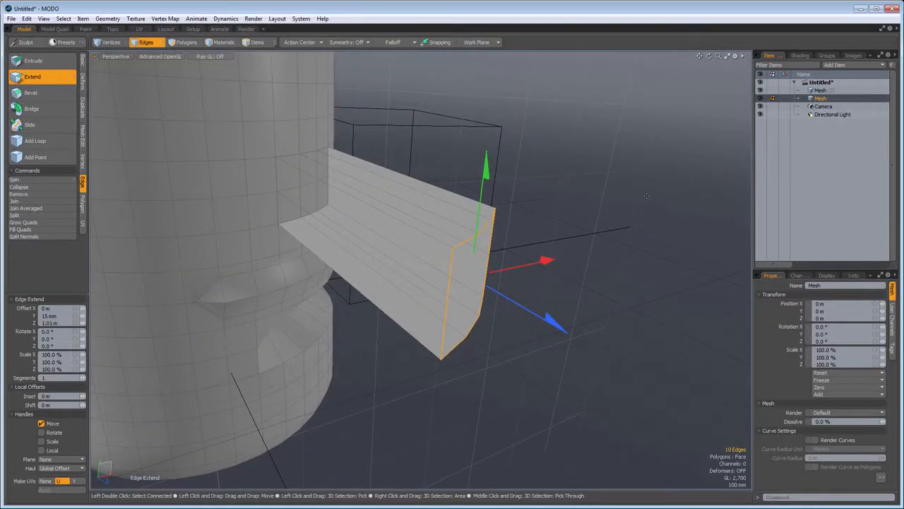
pyautogui.hotkey('shift', 'Up')
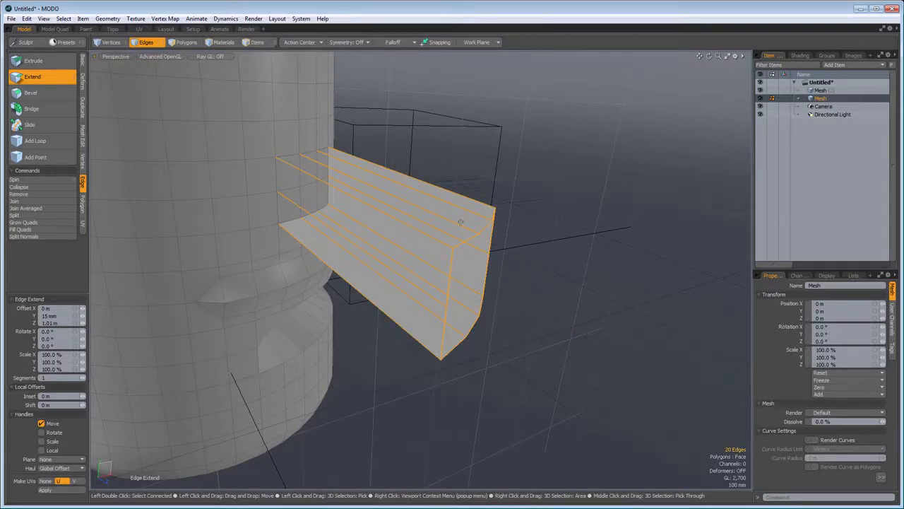
pyautogui.press('alt')
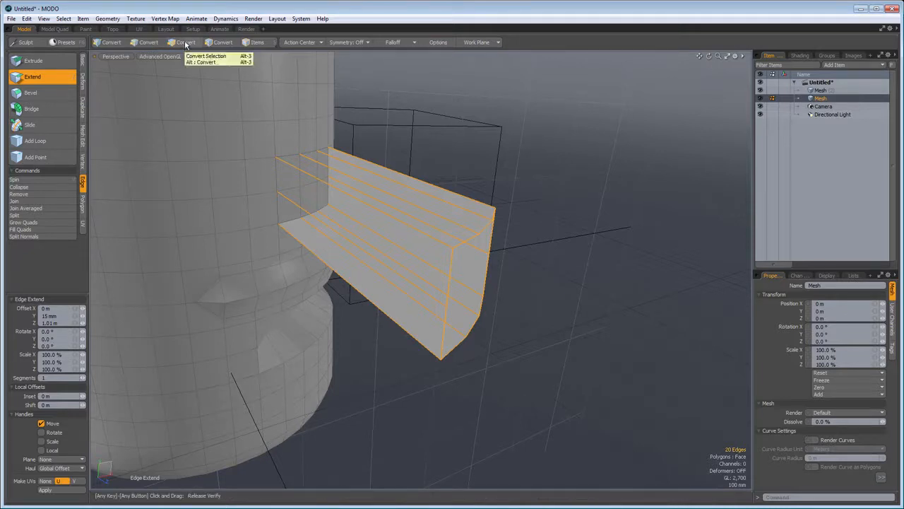
pyautogui.keyDown('alt'); pyautogui.click(187, 43); pyautogui.keyUp('alt')
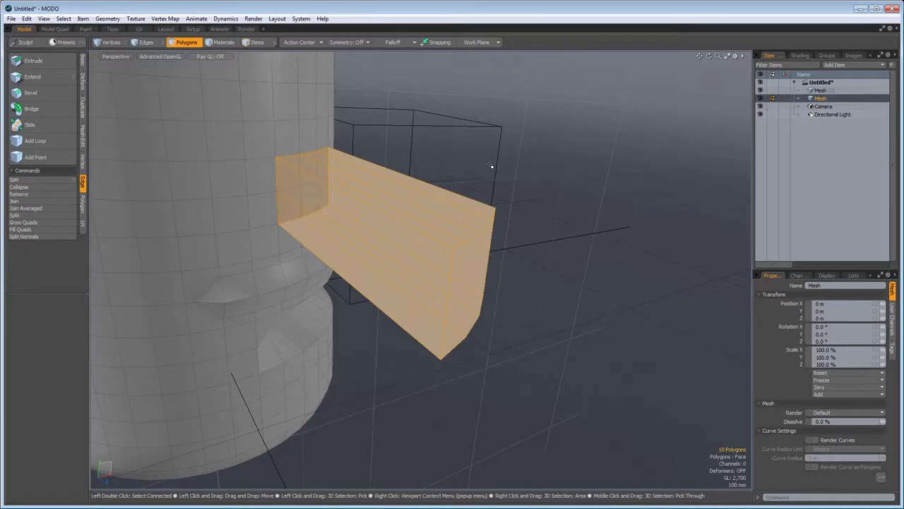
pyautogui.press('f')
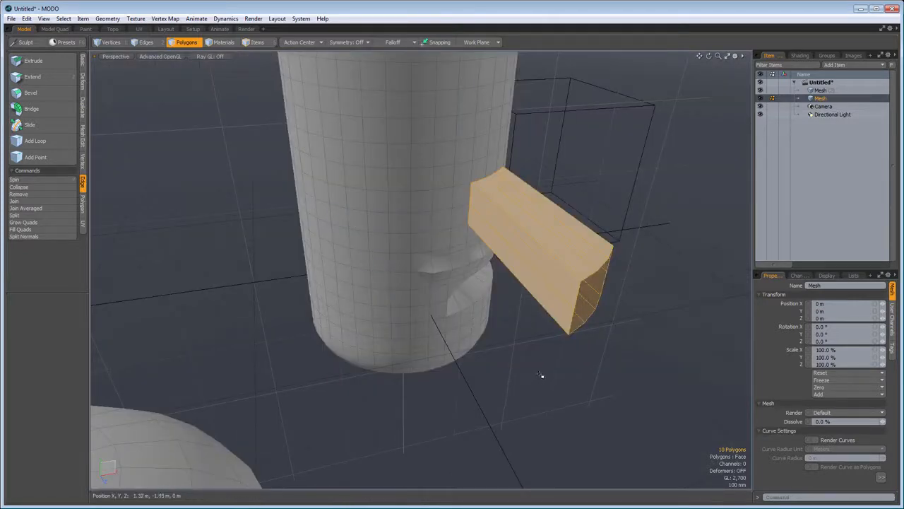
pyautogui.click(529, 367)
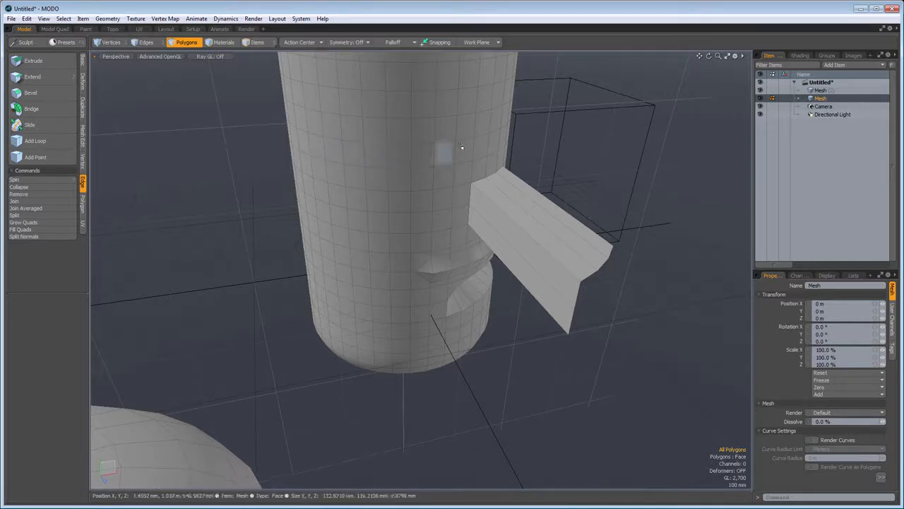
# In edge mode with nothing selected, add an edge loop around the capsule's upper part at a position of about 67.6%.
pyautogui.click(145, 42)
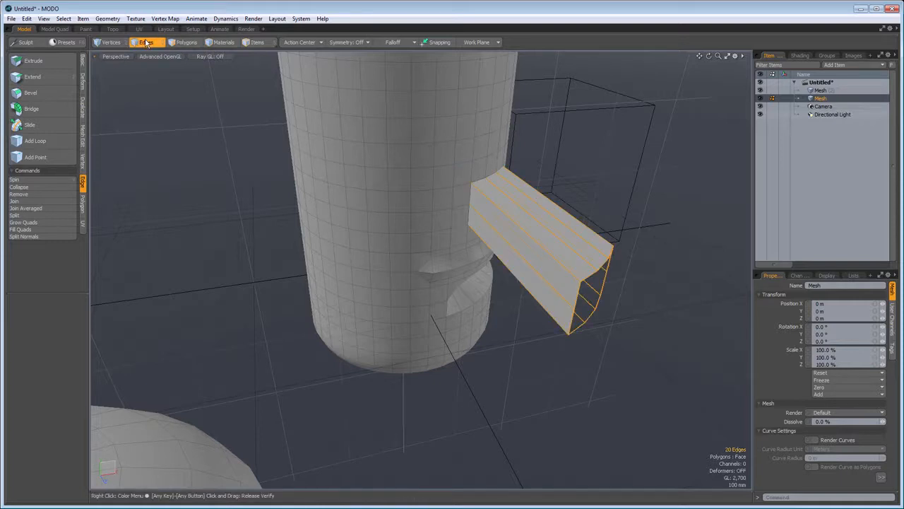
pyautogui.click(240, 232)
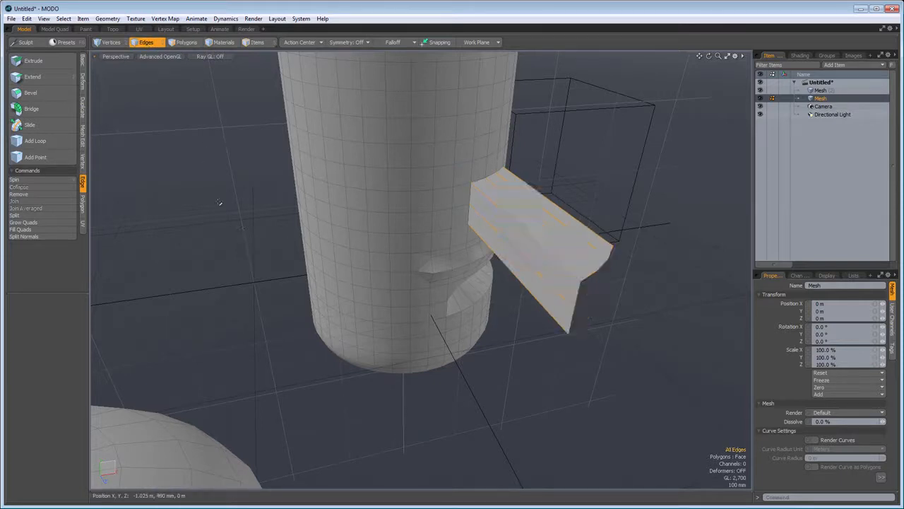
pyautogui.click(34, 141)
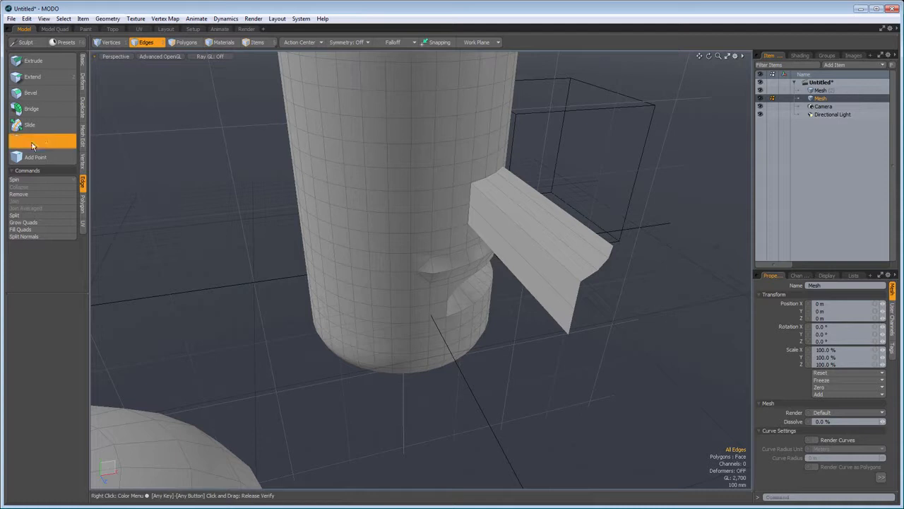
pyautogui.moveTo(363, 131); pyautogui.dragTo(363, 125)
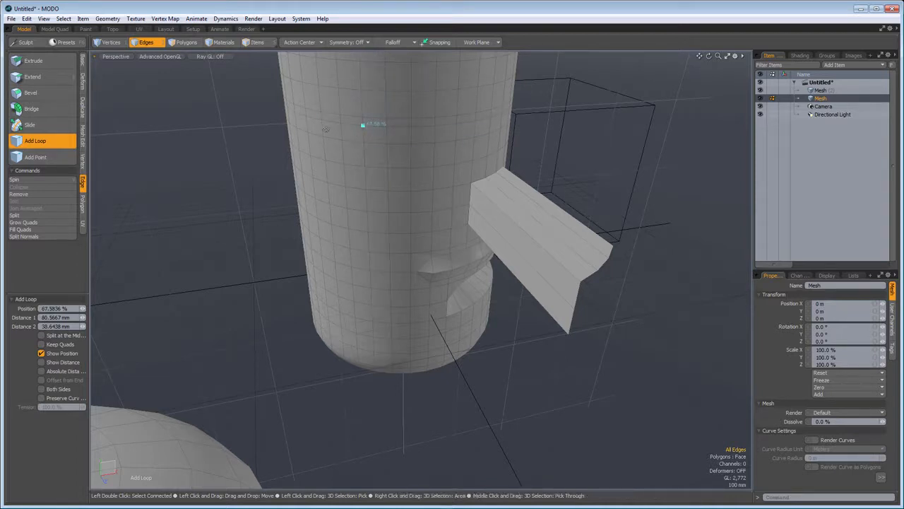
# Leave Add Loop and turn on Show Vertices for active meshes in the viewport display options.
pyautogui.press('space')
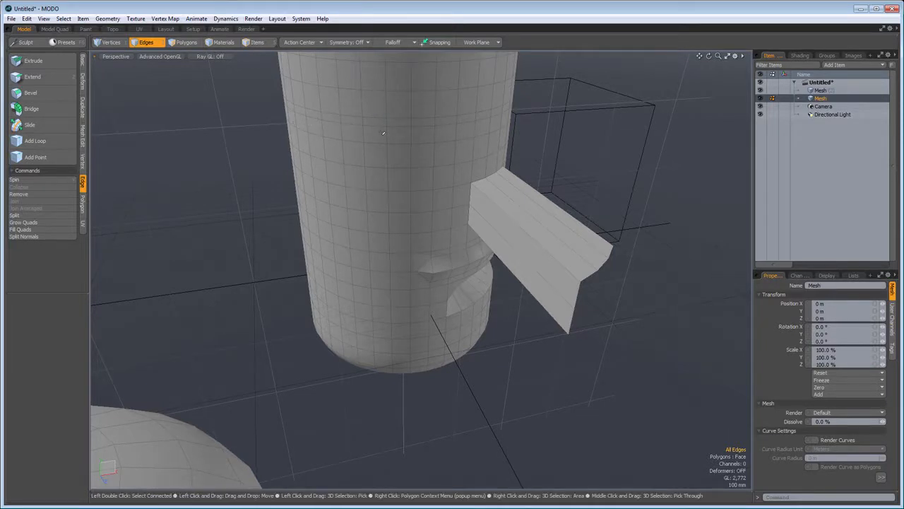
pyautogui.scroll(4, 379, 132)
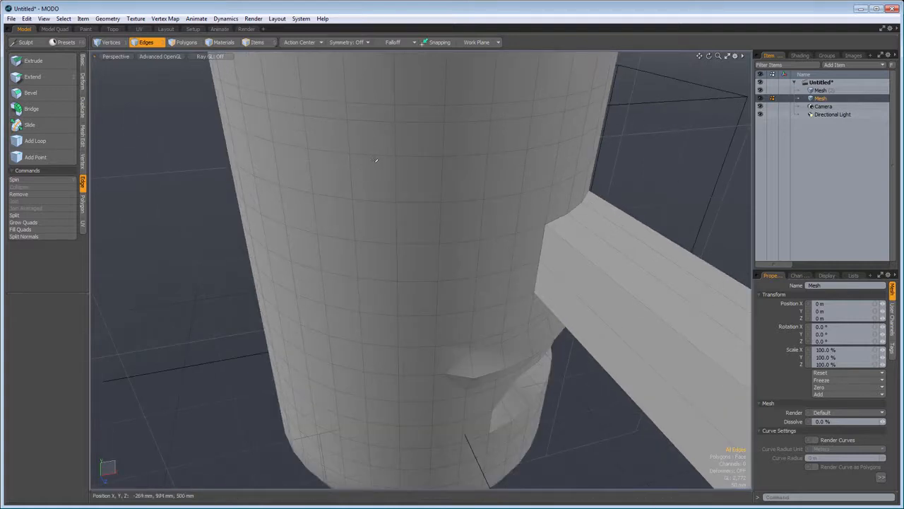
pyautogui.press('o')
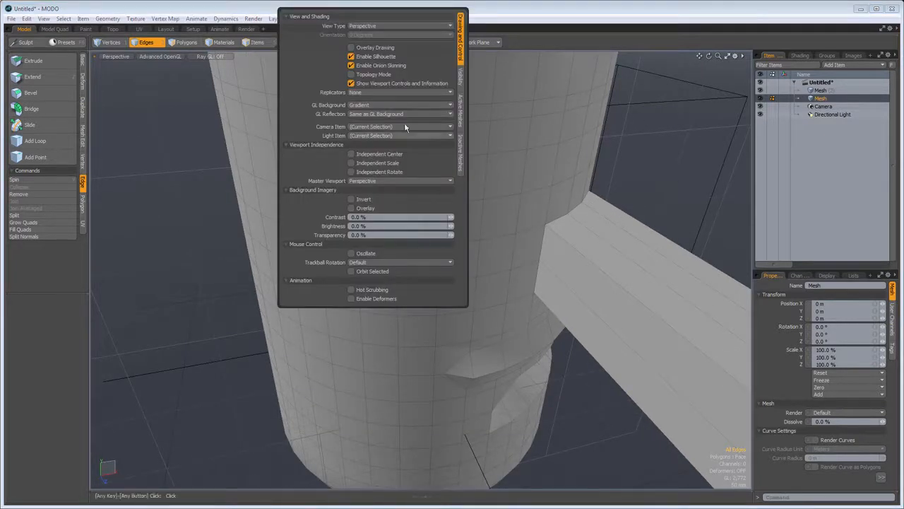
pyautogui.click(460, 118)
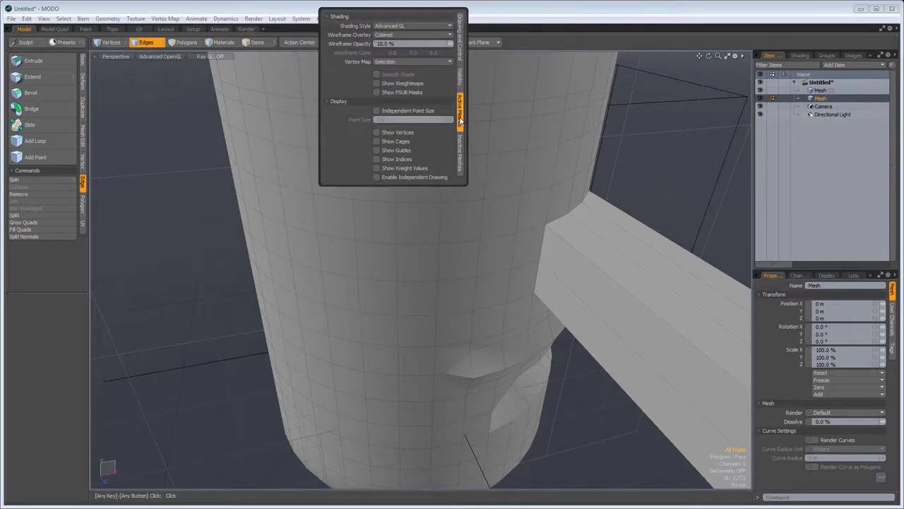
pyautogui.click(377, 132)
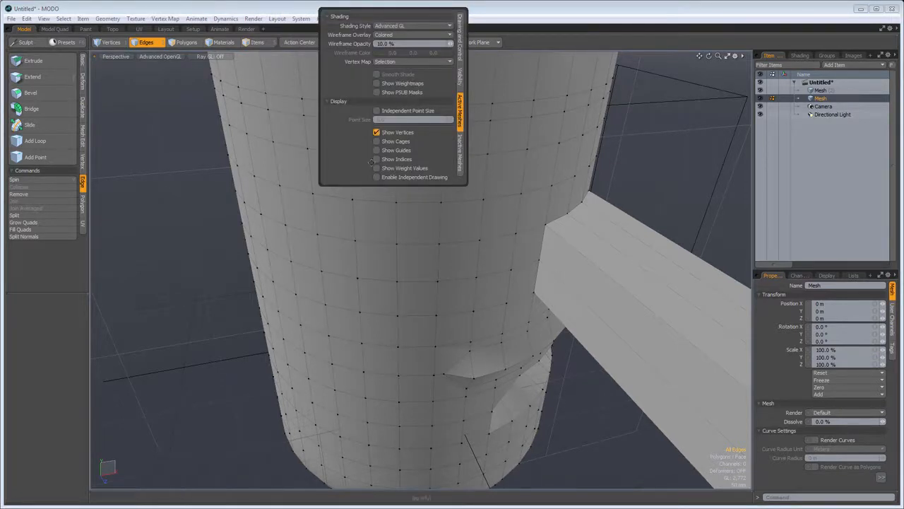
pyautogui.rightClick(178, 166)
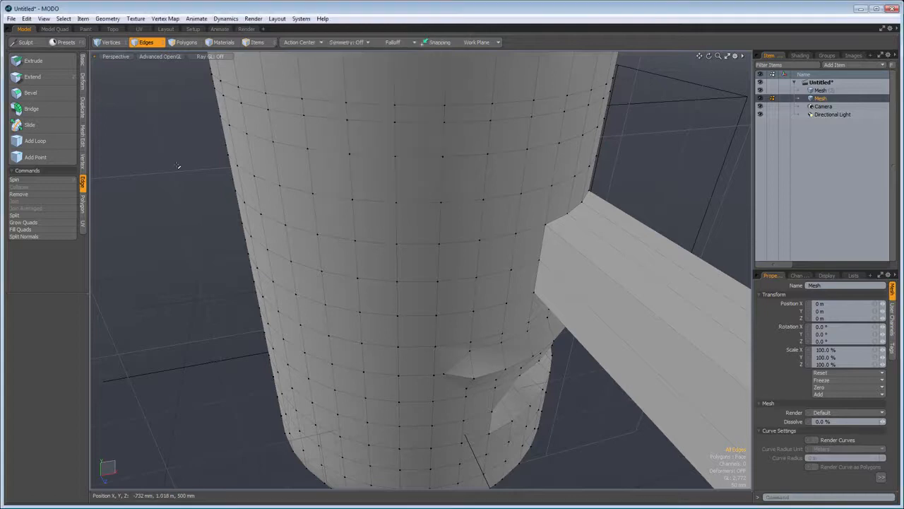
pyautogui.click(192, 12)
# Add a single point on a vertical edge of the capsule, just below the newly added edge loop.
pyautogui.click(36, 159)
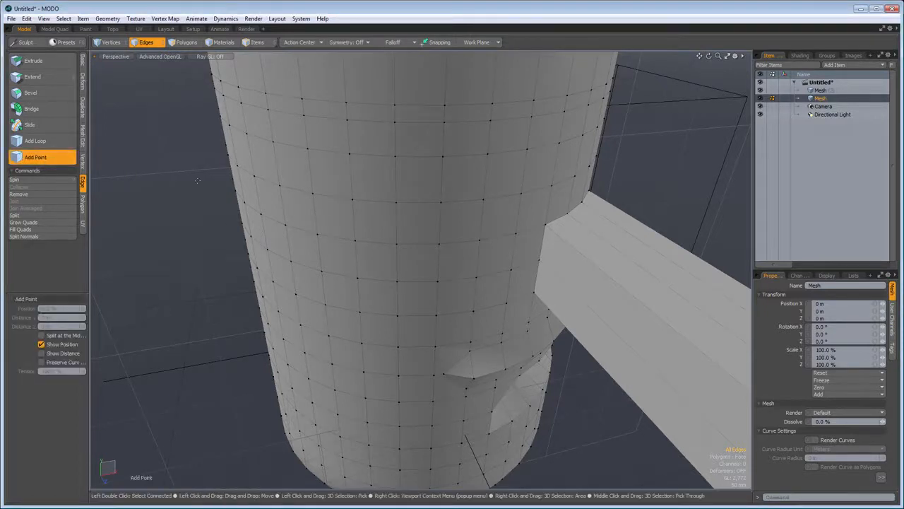
pyautogui.click(350, 176)
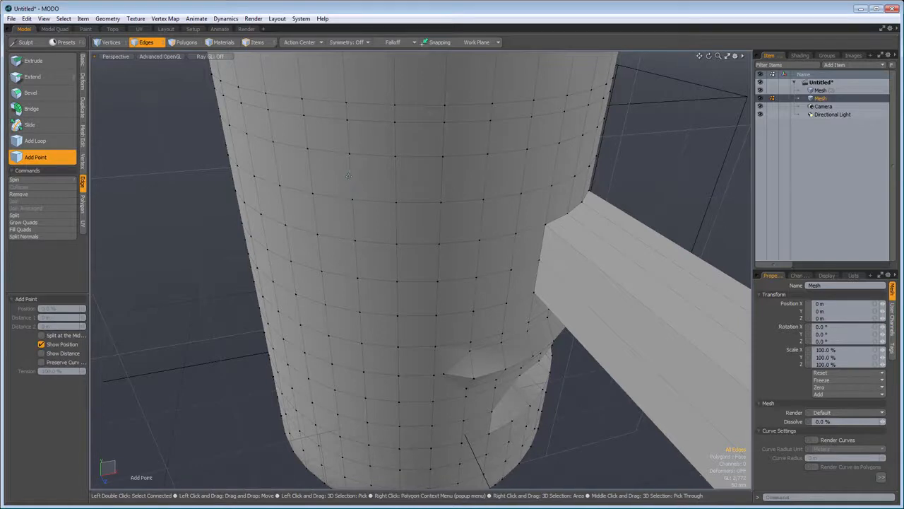
pyautogui.moveTo(350, 176)
pyautogui.mouseDown()
pyautogui.moveTo(349, 188)
pyautogui.moveTo(350, 168)
pyautogui.mouseUp()
pyautogui.press('space')
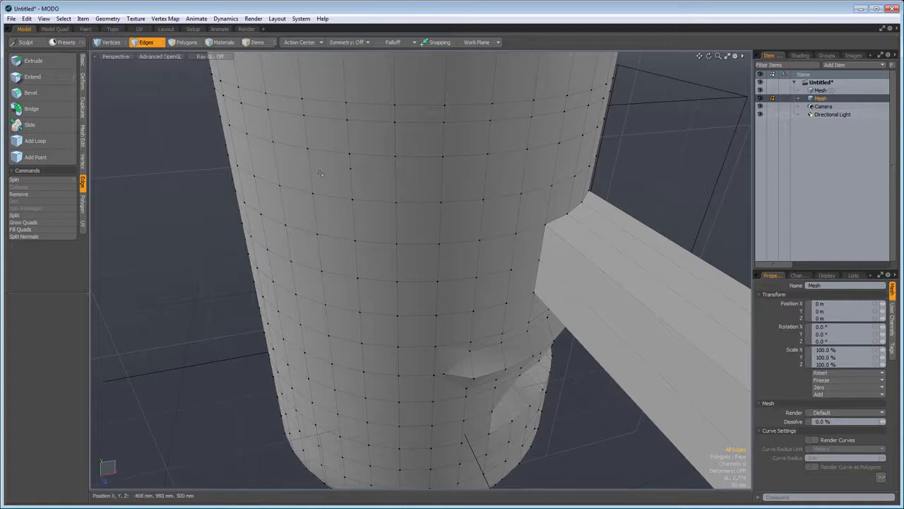
# Select the added horizontal edge loop on the capsule, slide it downward by 79.5 percent, and clear the selection.
pyautogui.doubleClick(368, 121)
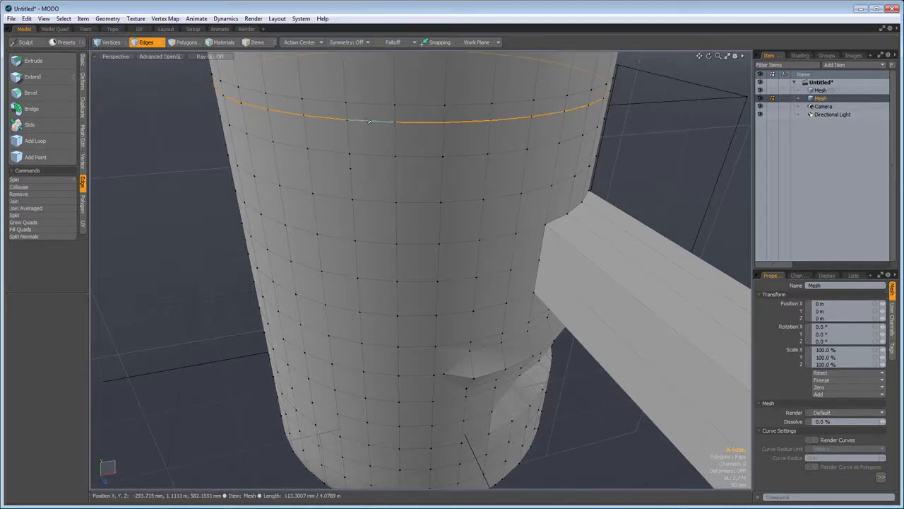
pyautogui.click(50, 125)
pyautogui.moveTo(367, 176); pyautogui.dragTo(421, 173)
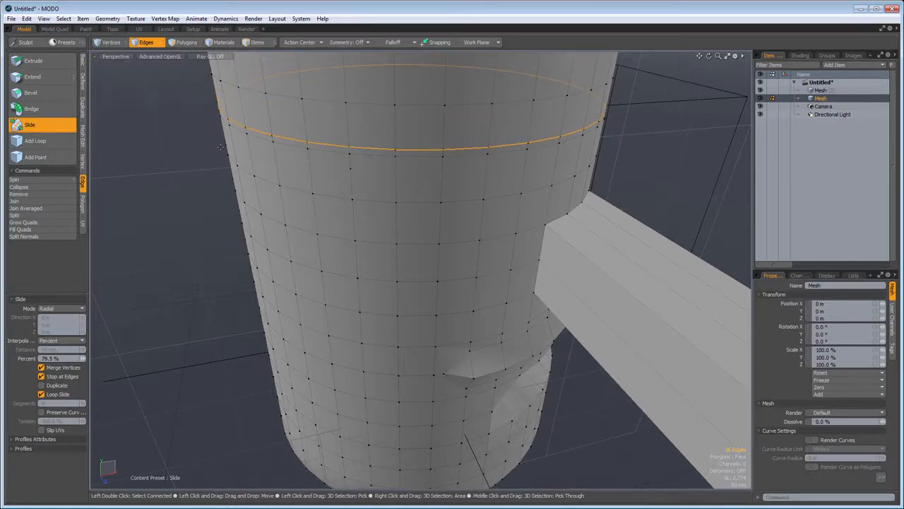
pyautogui.press('space')
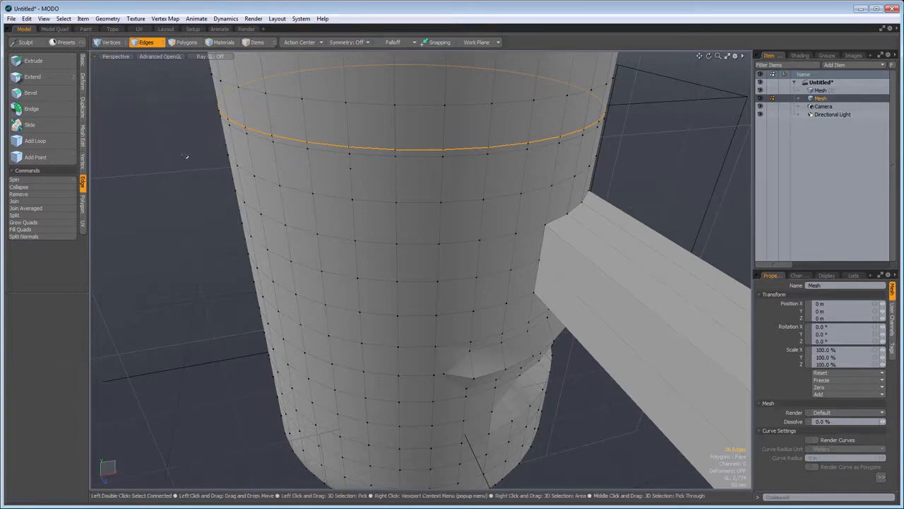
pyautogui.press('BackSpace')
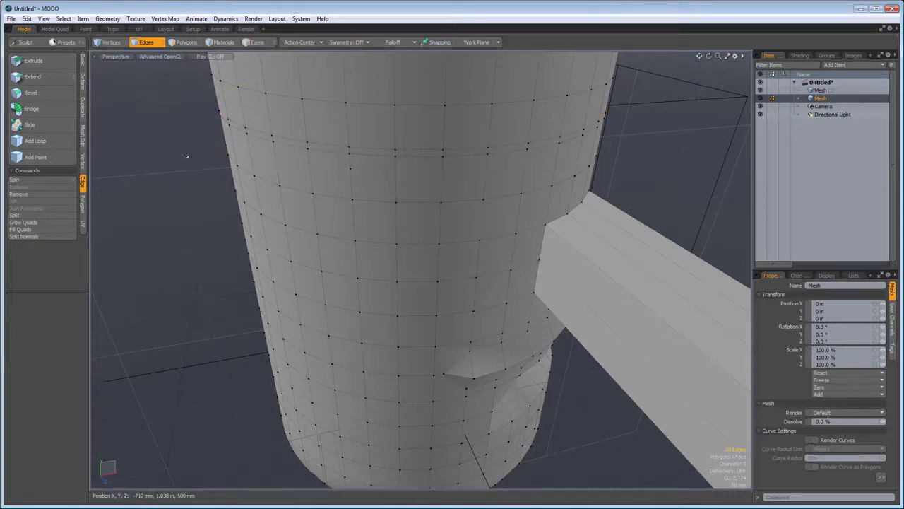
# In polygon mode with the polygon tools shown, select five separate polygons arranged in a ring on the capsule's domed top.
pyautogui.press('a')
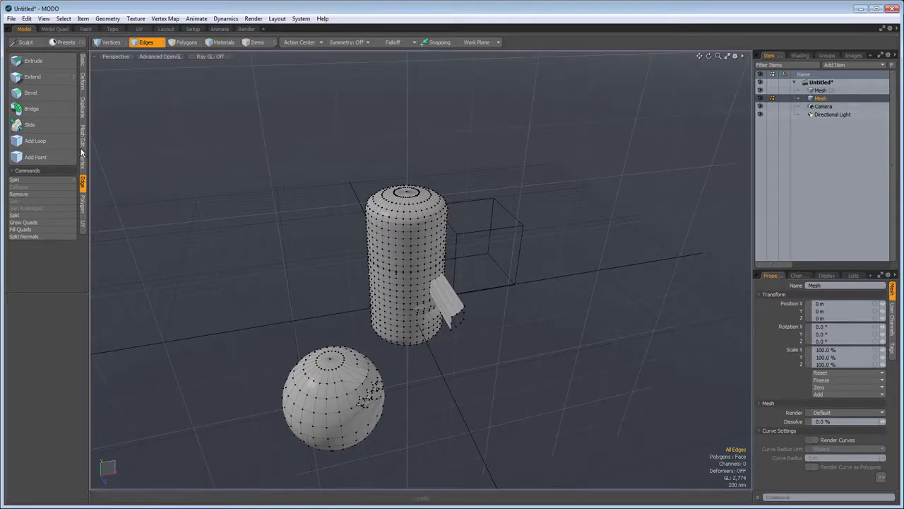
pyautogui.click(185, 43)
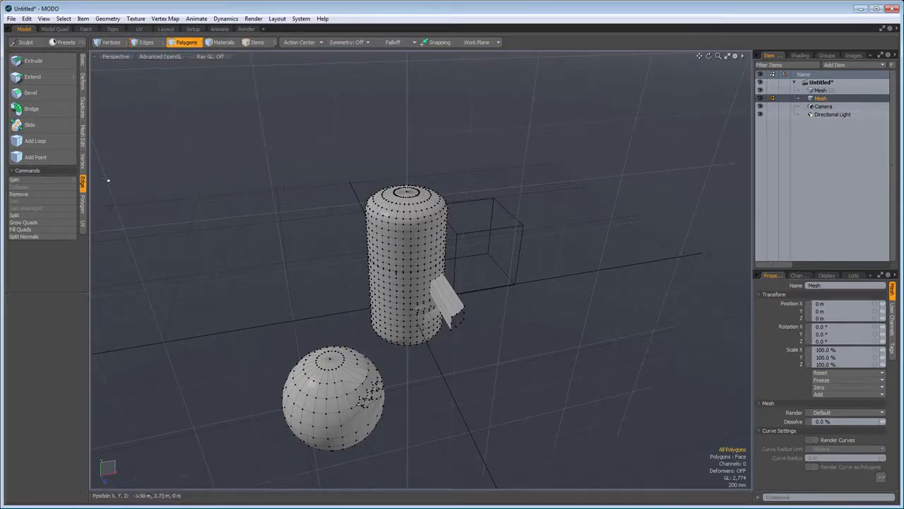
pyautogui.click(83, 210)
pyautogui.scroll(3, 346, 198)
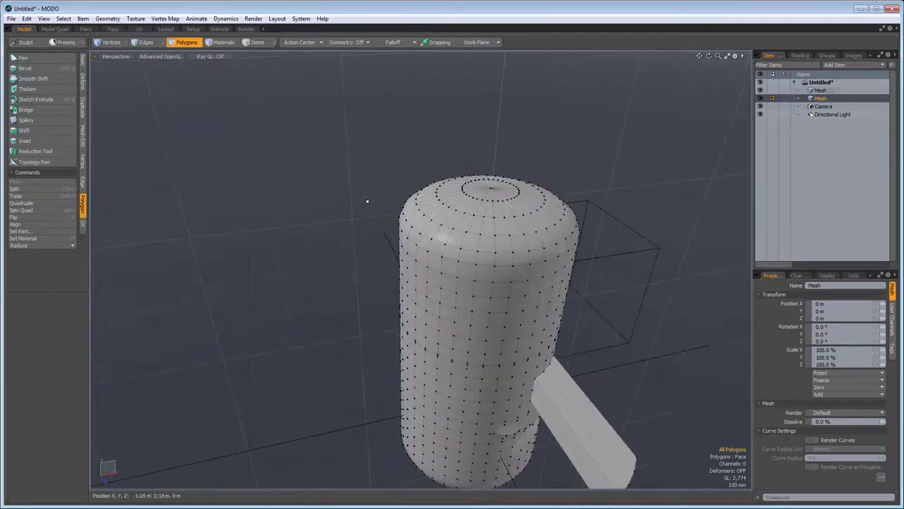
pyautogui.scroll(5, 554, 237)
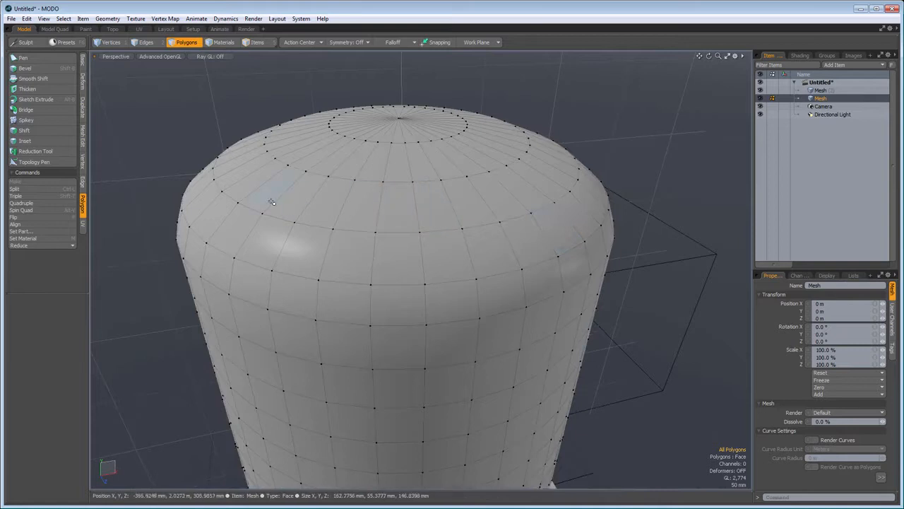
pyautogui.click(298, 198)
pyautogui.keyDown('shift'); pyautogui.click(346, 256); pyautogui.keyUp('shift')
pyautogui.keyDown('shift'); pyautogui.click(452, 271); pyautogui.keyUp('shift')
pyautogui.keyDown('shift'); pyautogui.click(498, 200); pyautogui.keyUp('shift')
pyautogui.keyDown('shift'); pyautogui.click(399, 163); pyautogui.keyUp('shift')
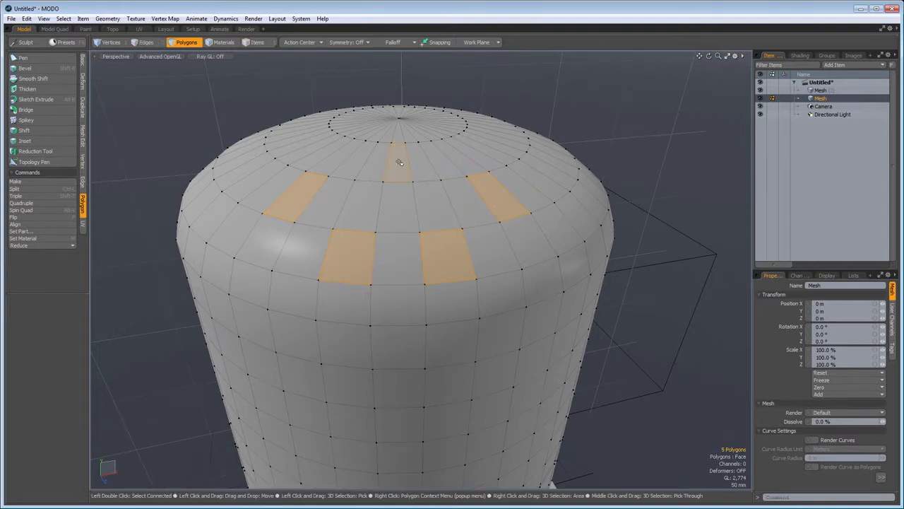
# Shift the five selected polygons outward by 116.5 mm and repeat the same shift five more times to form segmented columns.
pyautogui.click(39, 131)
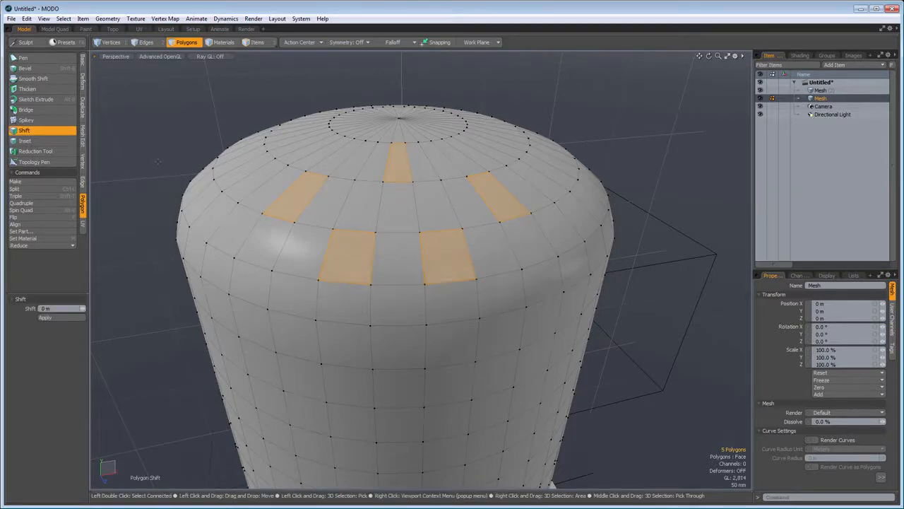
pyautogui.moveTo(158, 162); pyautogui.dragTo(452, 198)
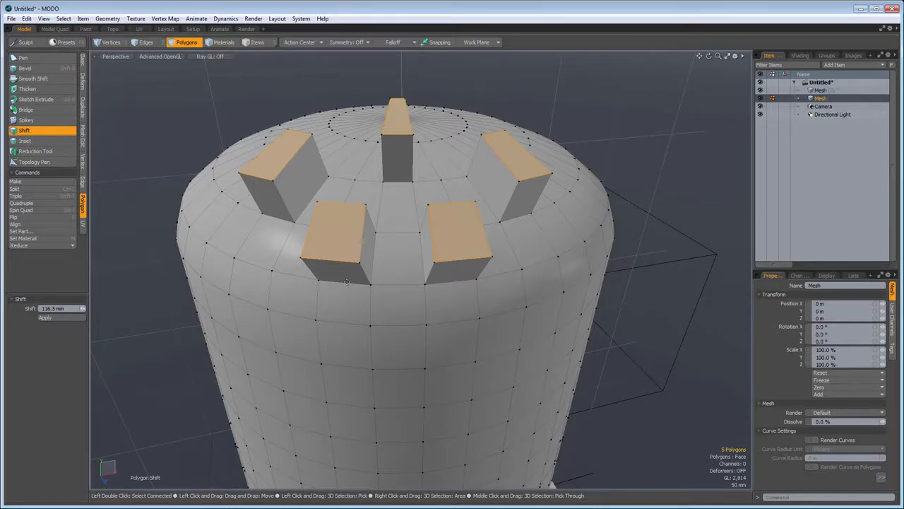
pyautogui.keyDown('shift'); pyautogui.click(396, 345); pyautogui.keyUp('shift')
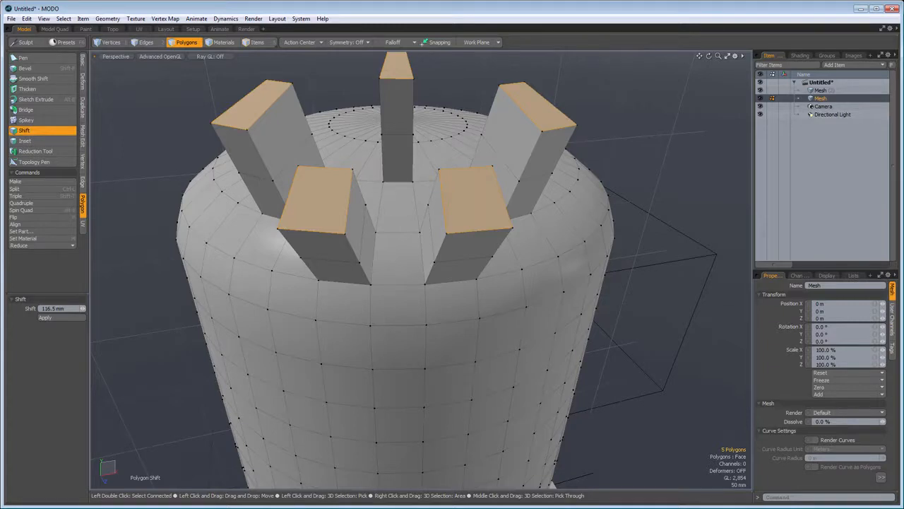
pyautogui.keyDown('shift'); pyautogui.click(397, 345); pyautogui.keyUp('shift')
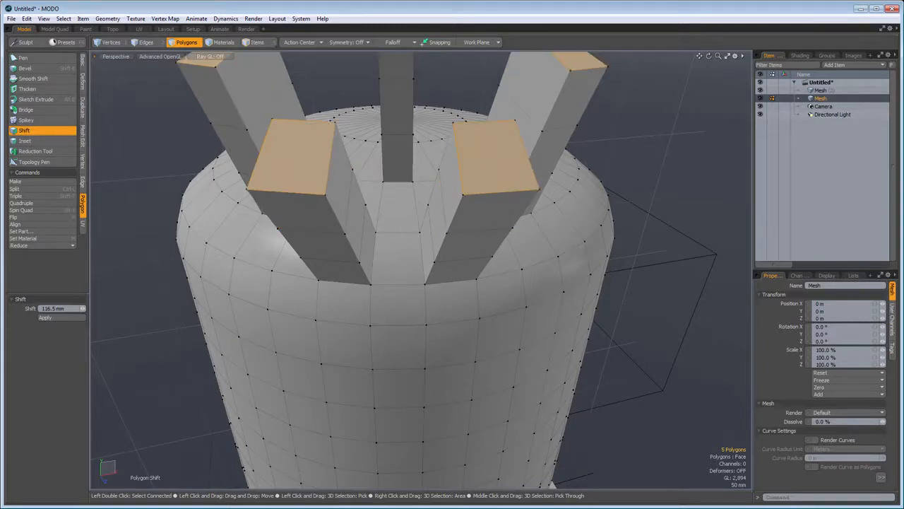
pyautogui.keyDown('shift'); pyautogui.click(259, 202); pyautogui.keyUp('shift')
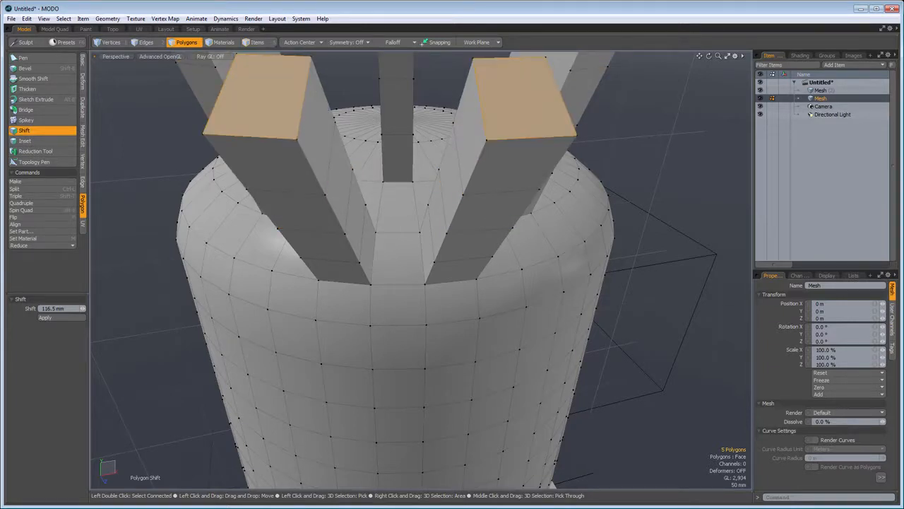
pyautogui.keyDown('shift'); pyautogui.click(259, 202); pyautogui.keyUp('shift')
pyautogui.scroll(-4, 258, 202)
pyautogui.keyDown('alt'); pyautogui.moveTo(258, 202); pyautogui.dragTo(223, 203); pyautogui.keyUp('alt')
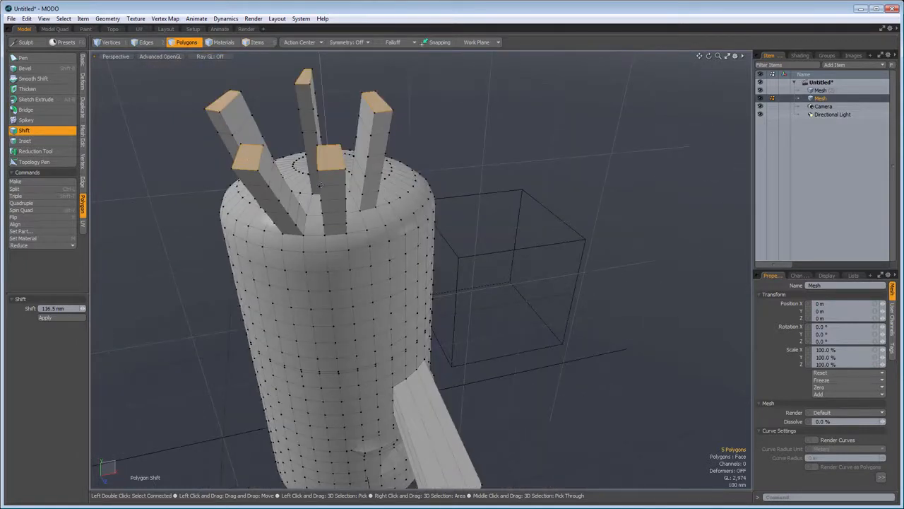
pyautogui.press('a')
pyautogui.scroll(3, 411, 228)
pyautogui.scroll(3, 412, 228)
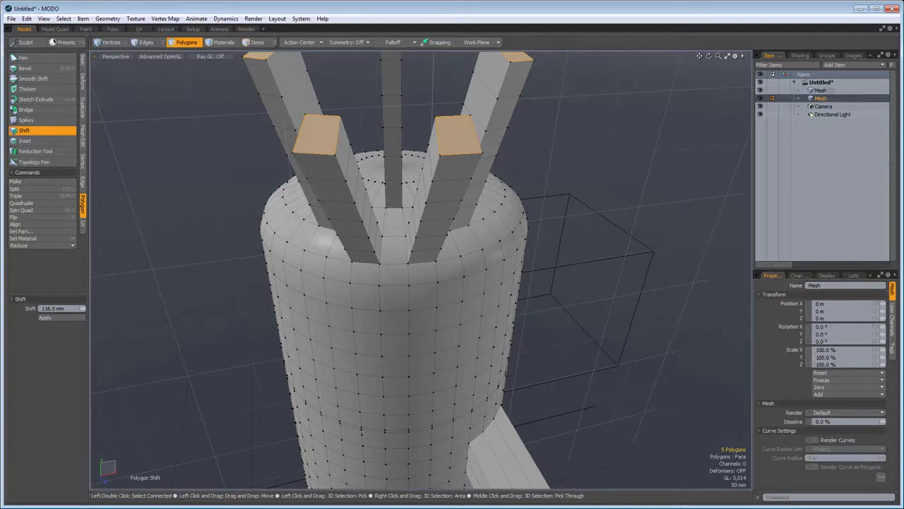
pyautogui.scroll(3, 424, 365)
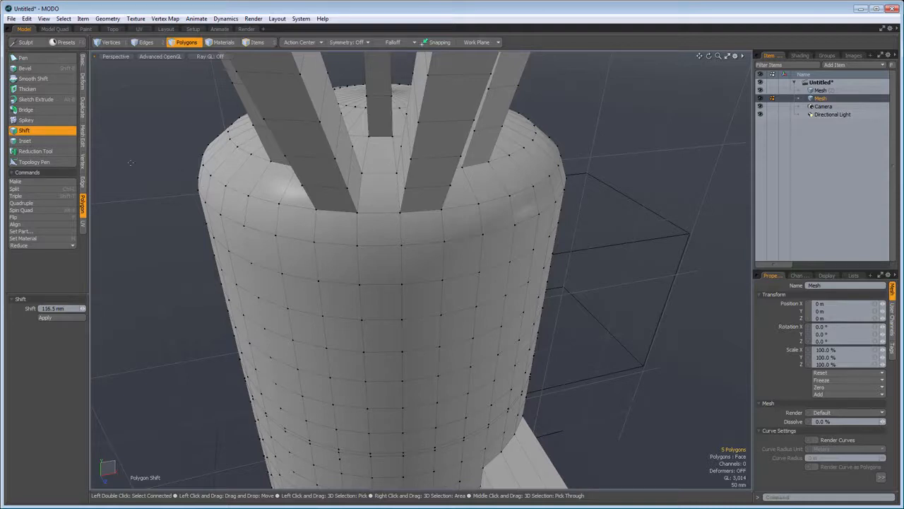
pyautogui.press('space')
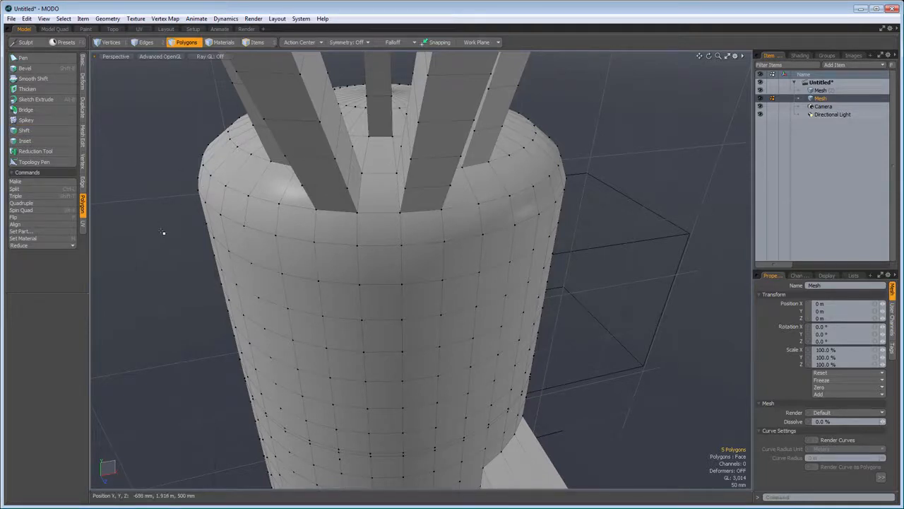
# Select one polygon on the capsule's front below the columns and bevel it with a 49.2 mm shift and 22.8 mm inset.
pyautogui.click(385, 298)
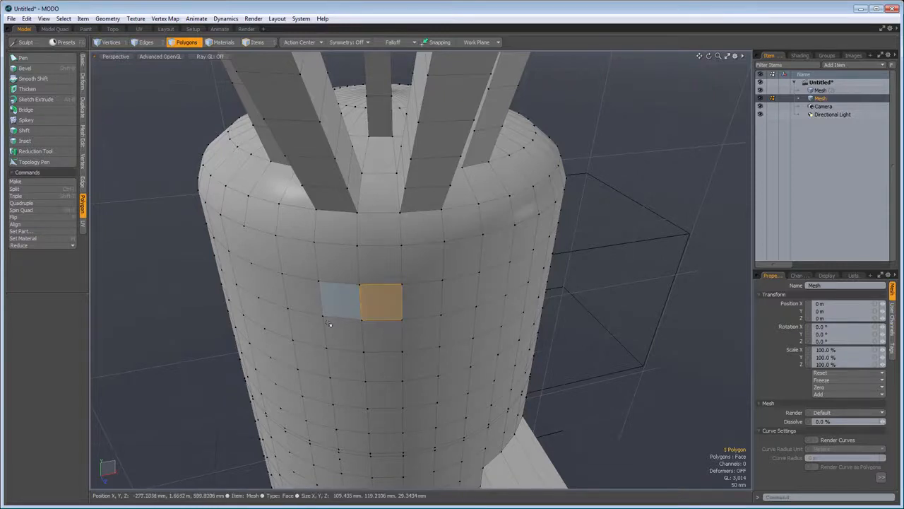
pyautogui.scroll(3, 336, 286)
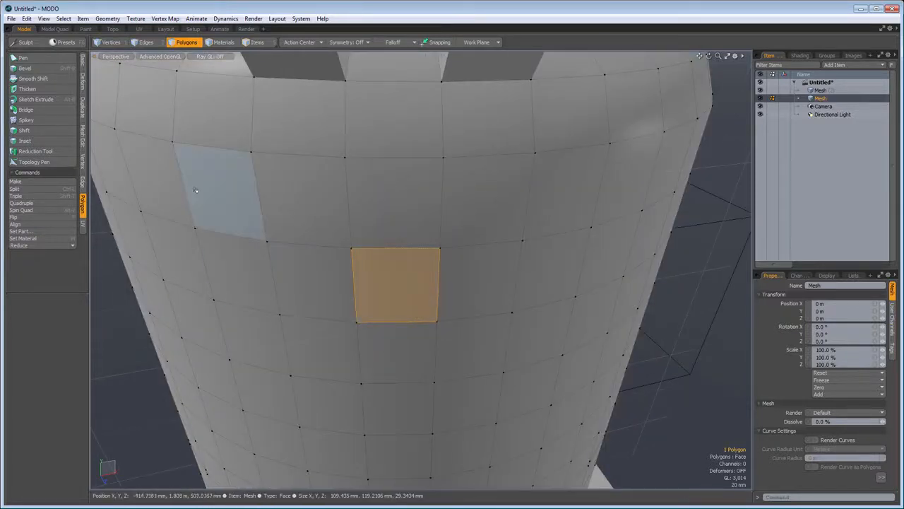
pyautogui.click(65, 71)
pyautogui.moveTo(396, 286); pyautogui.dragTo(422, 307)
pyautogui.moveTo(290, 329); pyautogui.dragTo(288, 326)
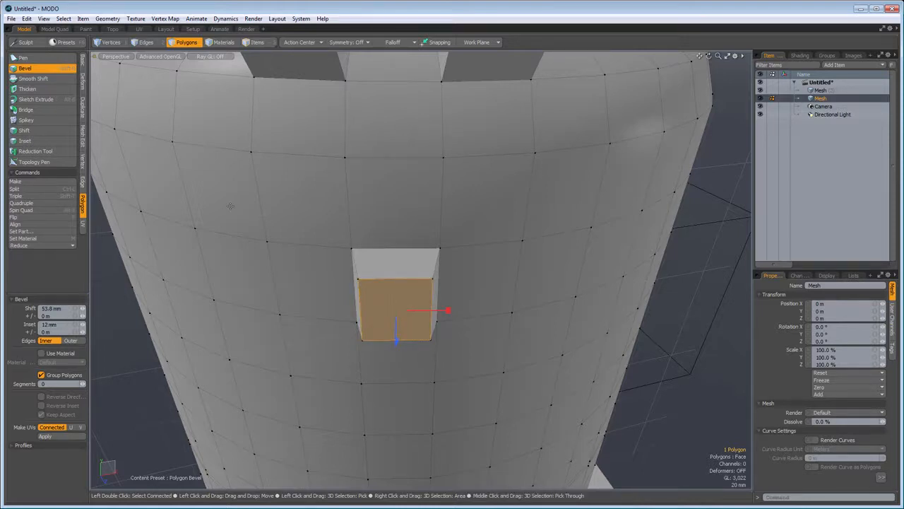
pyautogui.moveTo(397, 340); pyautogui.dragTo(308, 302)
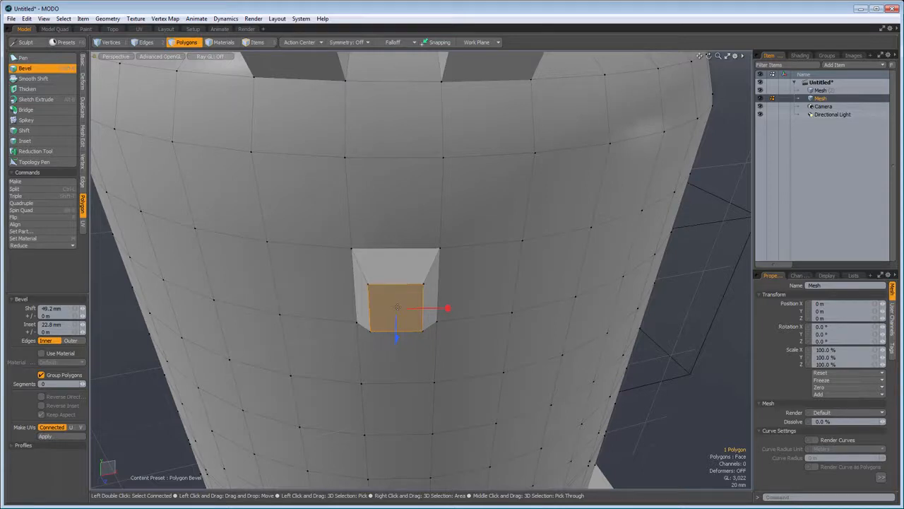
# Bevel the same face repeatedly into a stepped arm with a wider end block, finishing with a 20 mm shift and 10 mm inset.
pyautogui.press('shift')
pyautogui.keyDown('shift'); pyautogui.moveTo(397, 307); pyautogui.dragTo(395, 353); pyautogui.keyUp('shift')
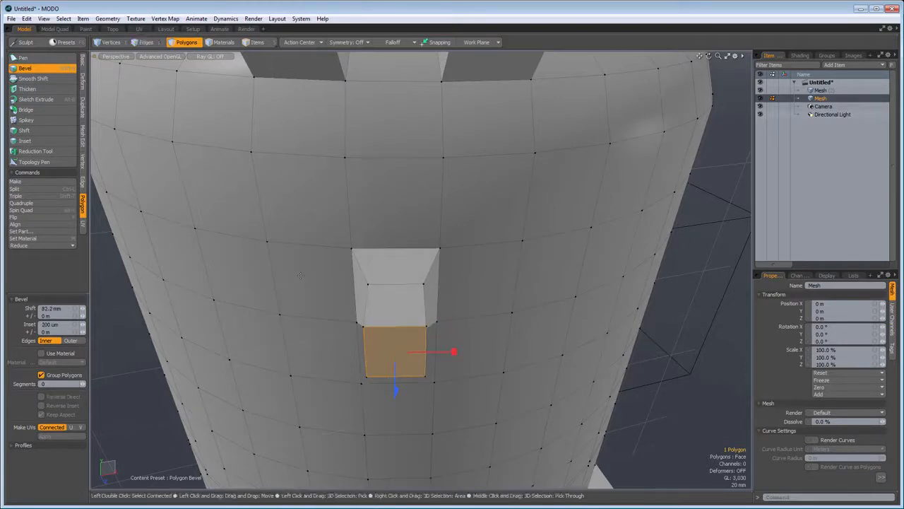
pyautogui.keyDown('shift'); pyautogui.moveTo(385, 354); pyautogui.dragTo(385, 406); pyautogui.keyUp('shift')
pyautogui.keyDown('alt'); pyautogui.moveTo(248, 340); pyautogui.dragTo(397, 266); pyautogui.keyUp('alt')
pyautogui.moveTo(518, 325); pyautogui.dragTo(432, 224)
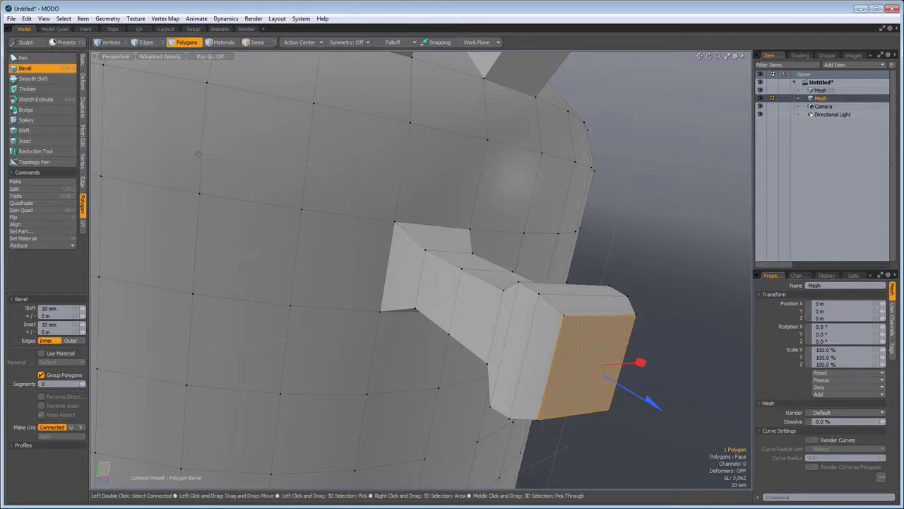
pyautogui.press('space')
# Clear the selection and select a two-by-two block of polygons on the capsule's side, beside the beveled arm.
pyautogui.click(630, 192)
pyautogui.click(165, 160)
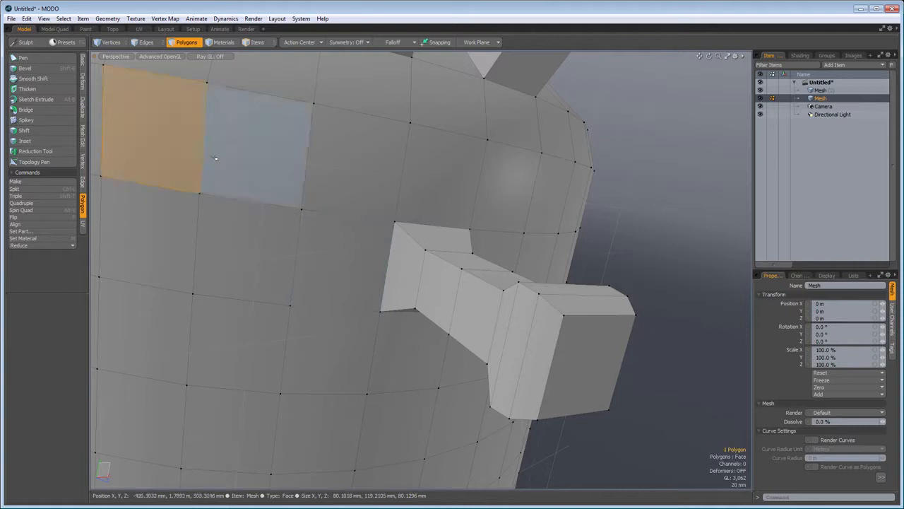
pyautogui.click(215, 158)
pyautogui.click(220, 234)
pyautogui.keyDown('shift'); pyautogui.click(165, 226); pyautogui.keyUp('shift')
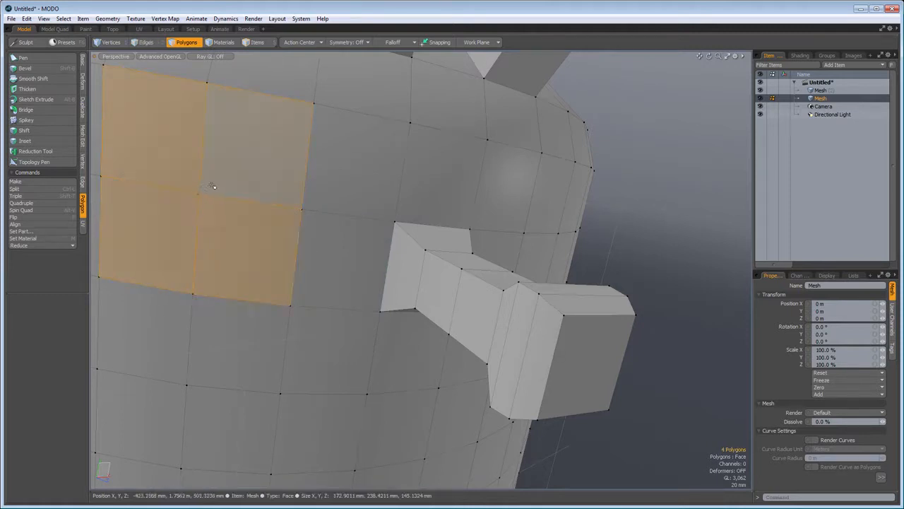
# Bevel the selected two-by-two polygon block as one group with a 61.4 mm shift and 19.2 mm inset.
pyautogui.scroll(-3, 311, 211)
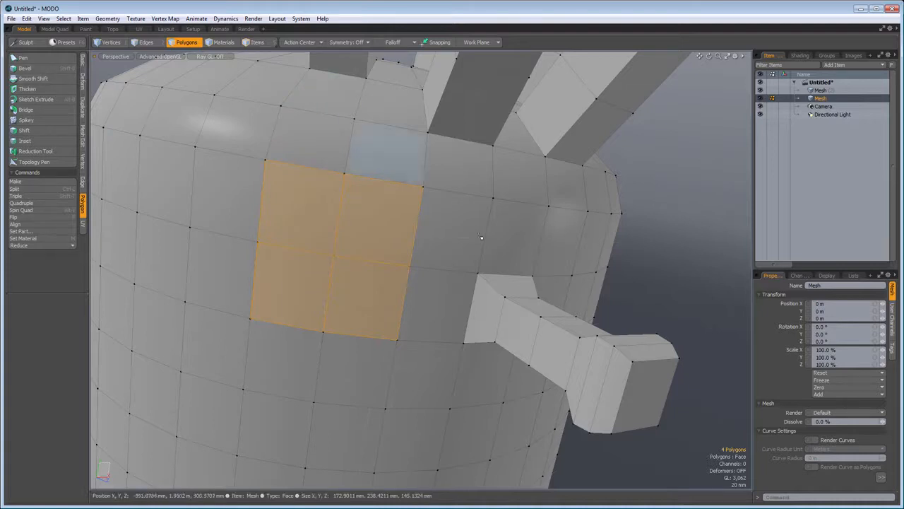
pyautogui.press('b')
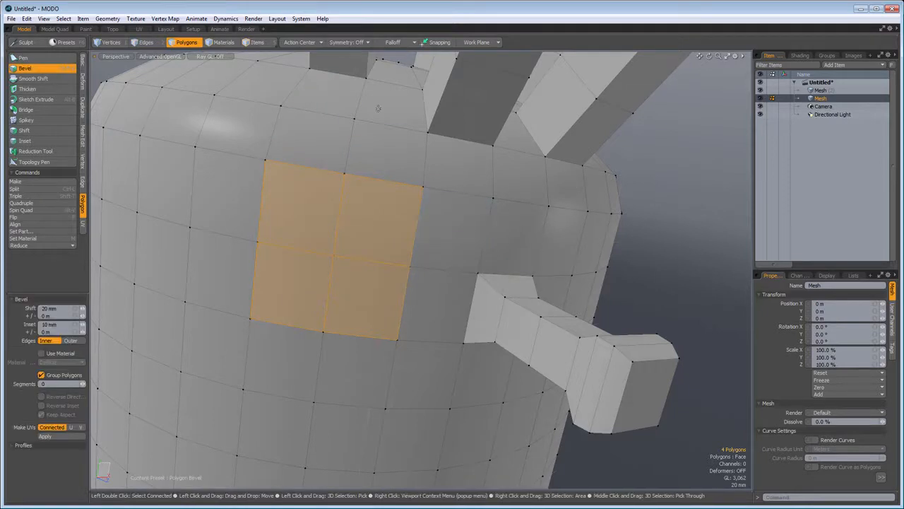
pyautogui.moveTo(299, 235); pyautogui.dragTo(357, 192)
pyautogui.keyDown('alt'); pyautogui.moveTo(238, 348); pyautogui.dragTo(296, 316); pyautogui.keyUp('alt')
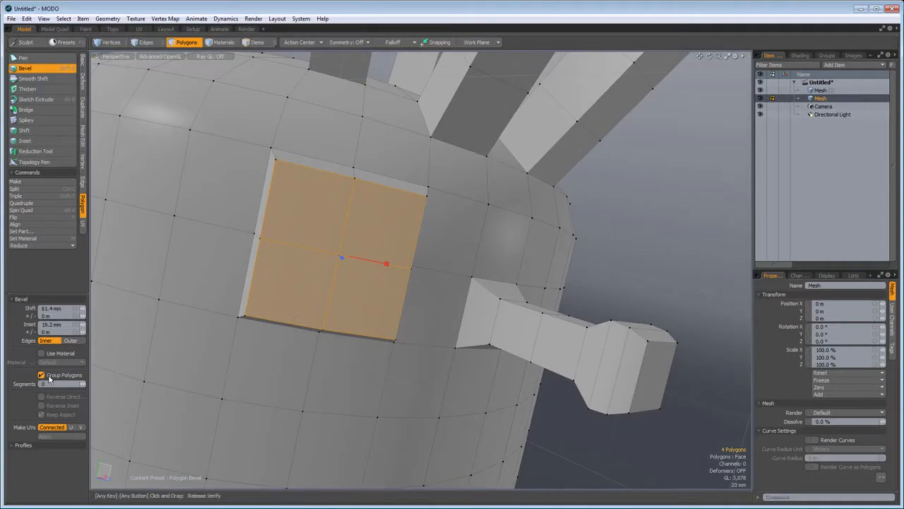
# Turn off polygon grouping for the bevel, set it to 80 mm shift and 26 mm inset, and turn grouping back on.
pyautogui.click(42, 375)
pyautogui.moveTo(183, 221); pyautogui.dragTo(197, 203)
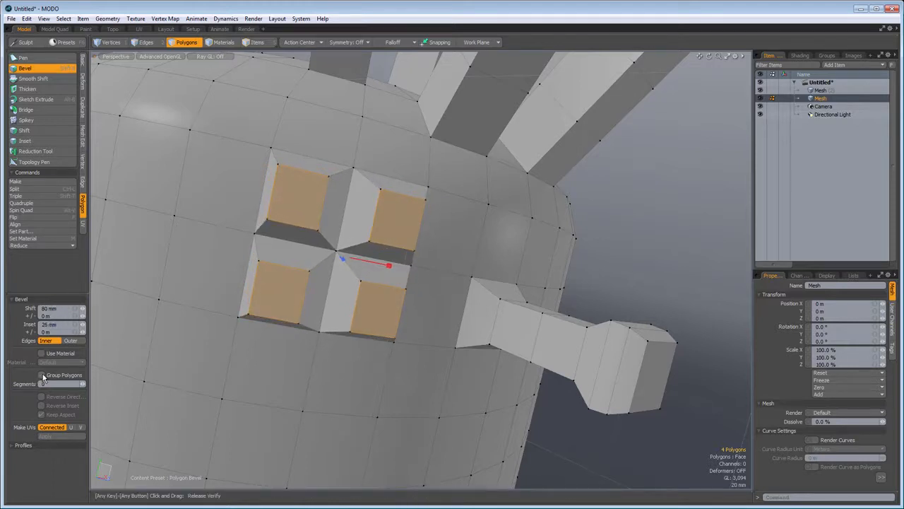
pyautogui.click(41, 375)
pyautogui.scroll(-5, 186, 242)
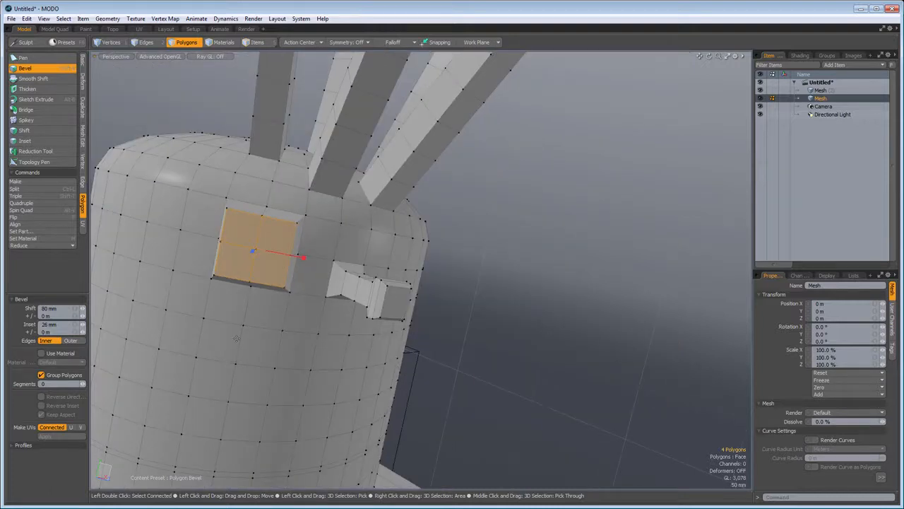
pyautogui.press('space')
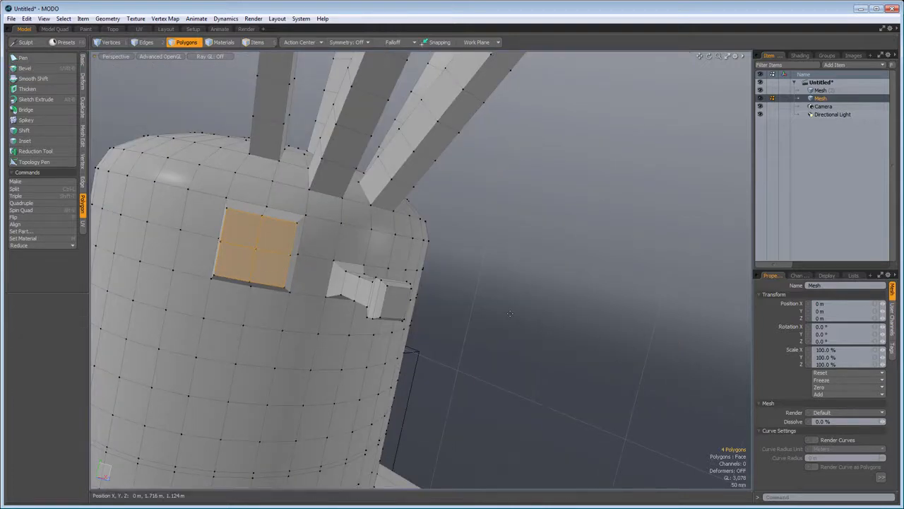
# Clear the selection, pick two adjacent polygons on the capsule below the beveled block, and expand them to the full polygon loop.
pyautogui.click(510, 314)
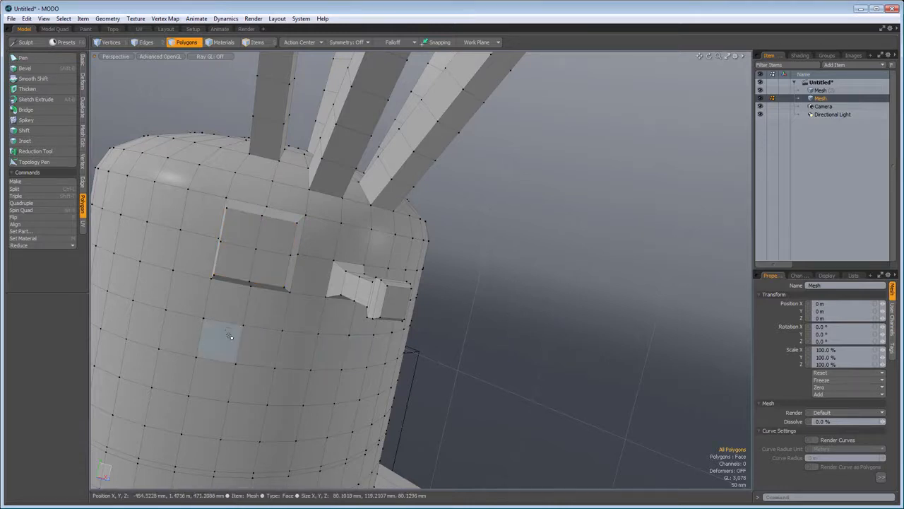
pyautogui.moveTo(230, 333); pyautogui.dragTo(246, 342)
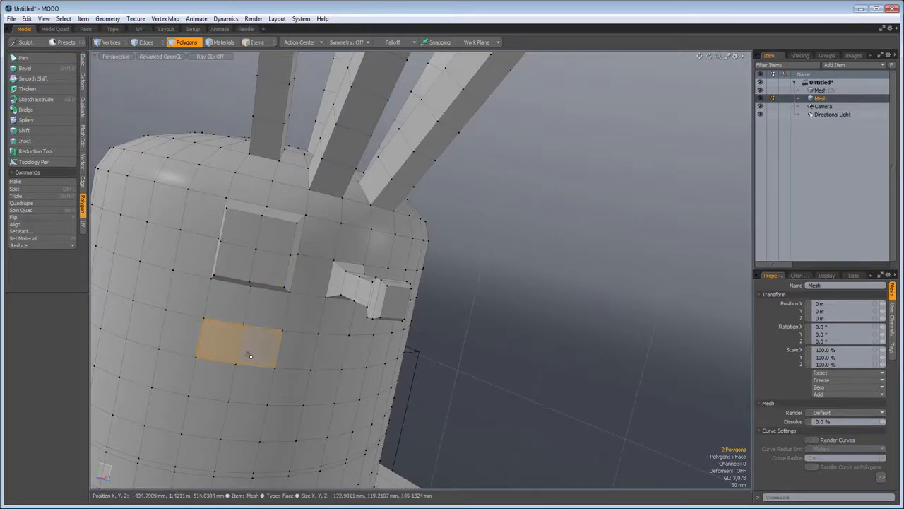
pyautogui.press('l')
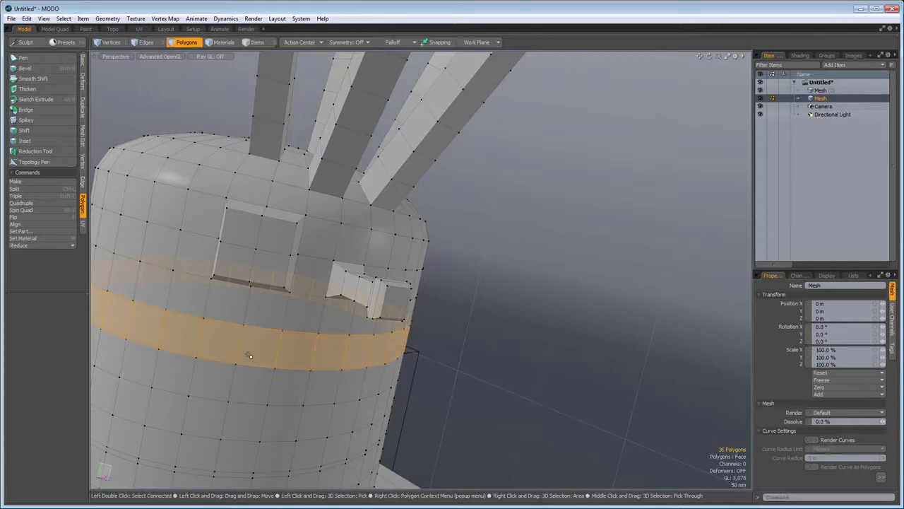
# Bevel the selected polygon loop outward with the Bull Nose profile and a 175.5 mm shift.
pyautogui.keyDown('alt'); pyautogui.moveTo(249, 356); pyautogui.dragTo(272, 294); pyautogui.keyUp('alt')
pyautogui.press('a')
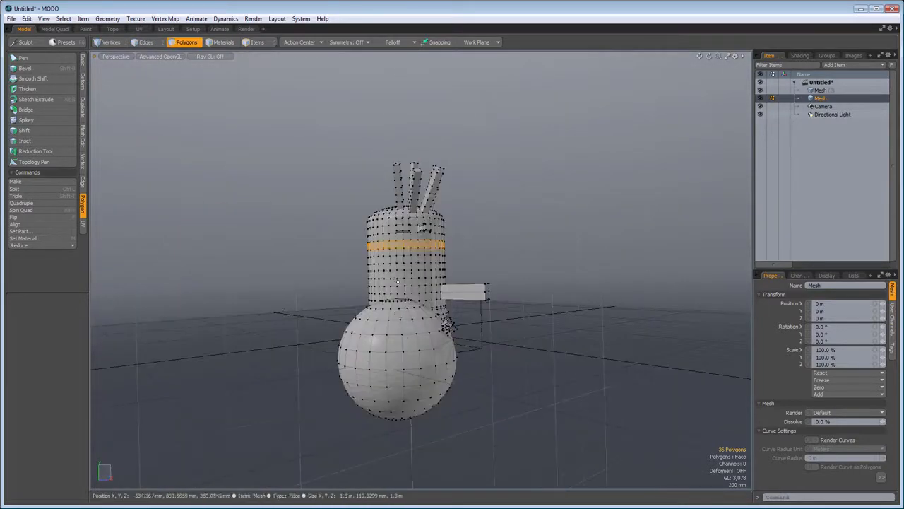
pyautogui.scroll(5, 397, 281)
pyautogui.keyDown('alt'); pyautogui.moveTo(442, 143); pyautogui.dragTo(430, 281); pyautogui.keyUp('alt')
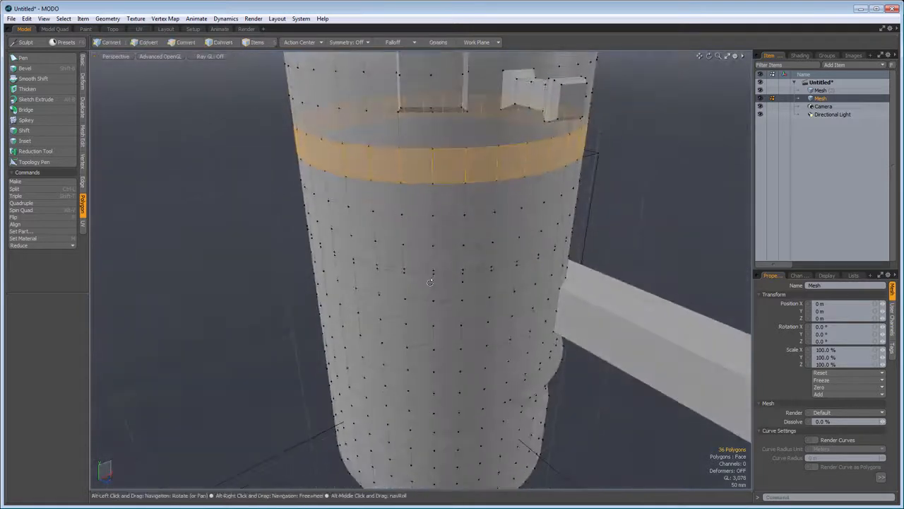
pyautogui.moveTo(440, 200)
pyautogui.keyDown('alt'); pyautogui.keyDown('shift'); pyautogui.mouseDown()
pyautogui.moveTo(454, 221)
pyautogui.moveTo(433, 216)
pyautogui.mouseUp(); pyautogui.keyUp('shift'); pyautogui.keyUp('alt')
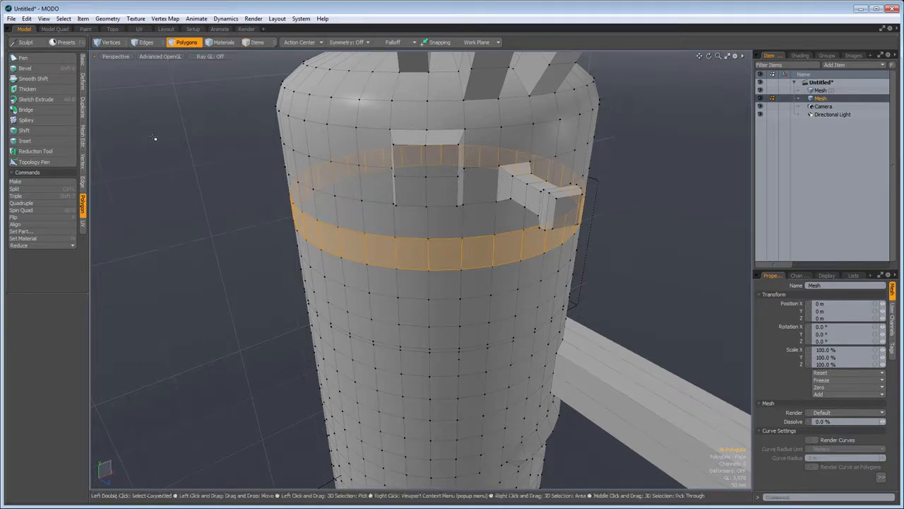
pyautogui.press('b')
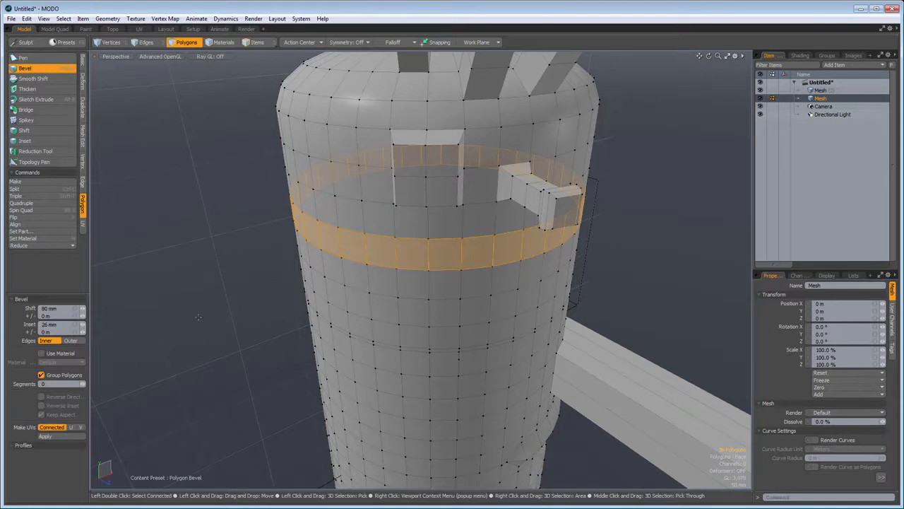
pyautogui.click(12, 445)
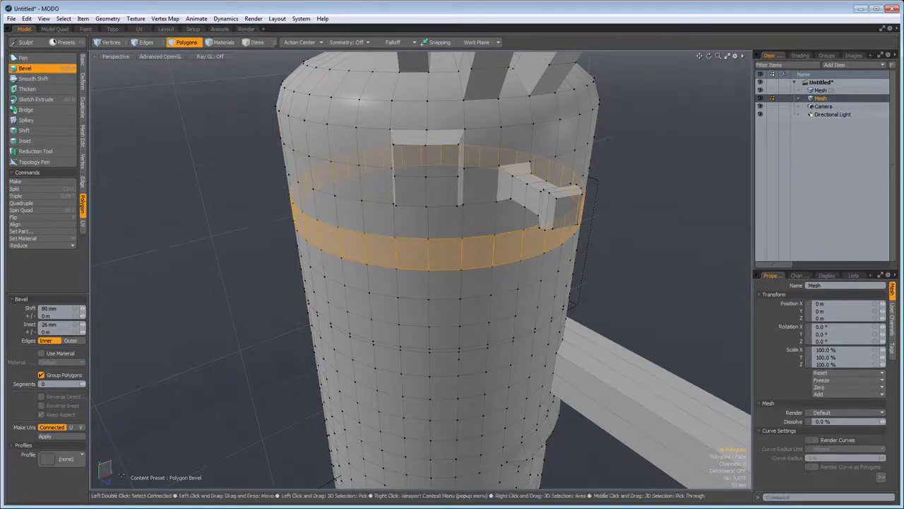
pyautogui.click(76, 462)
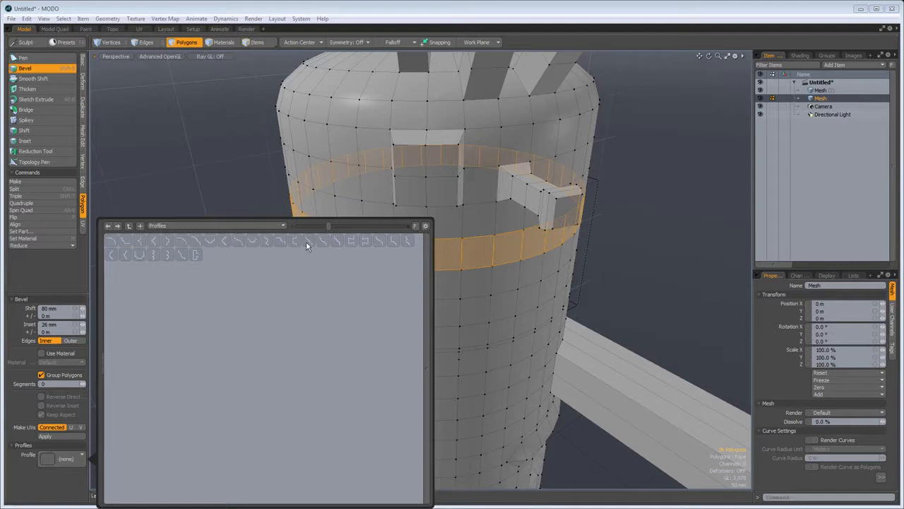
pyautogui.moveTo(330, 225); pyautogui.dragTo(378, 226)
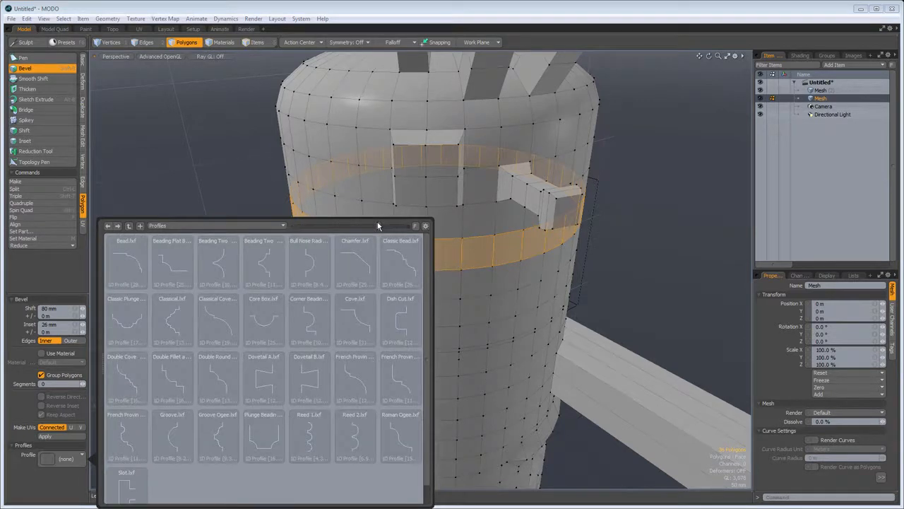
pyautogui.click(304, 262)
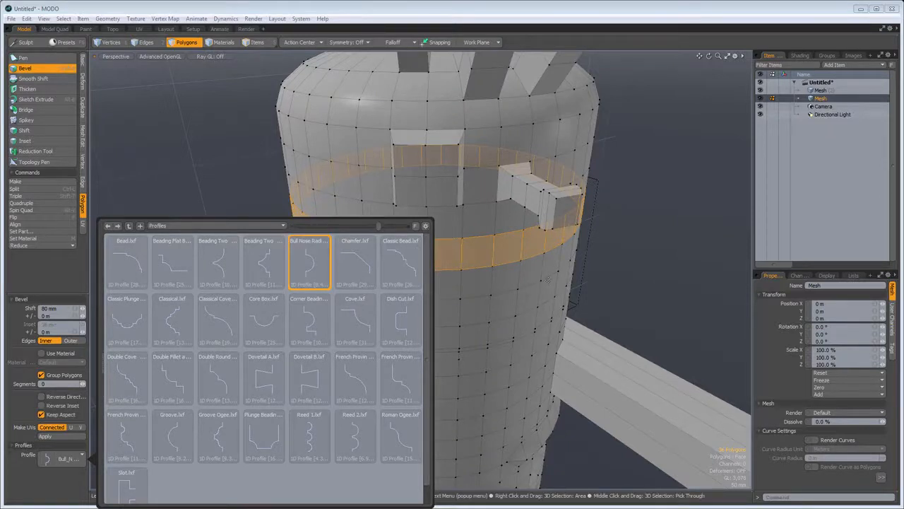
pyautogui.moveTo(607, 249); pyautogui.dragTo(608, 198)
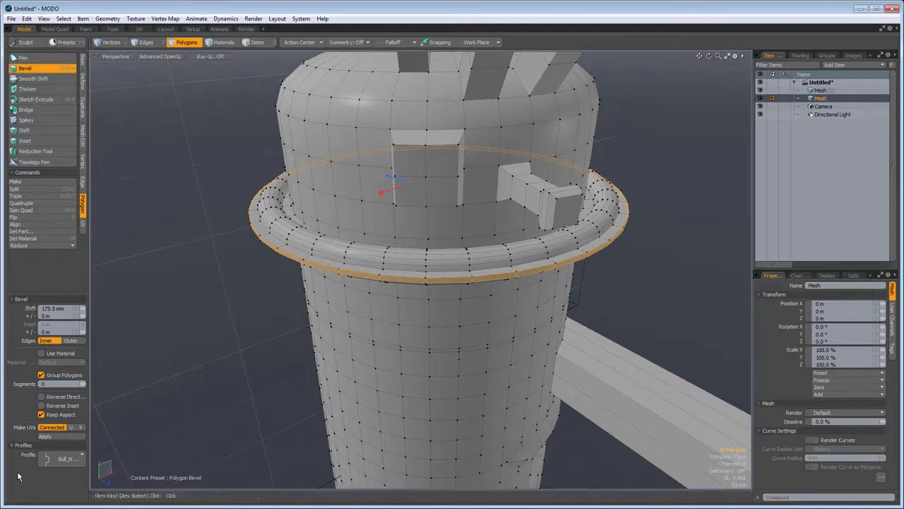
# Try the Double Fillet, Dovetail A, Dovetail B and two French Provincial profiles on the ring bevel, ending with the second French Provincial.
pyautogui.click(48, 459)
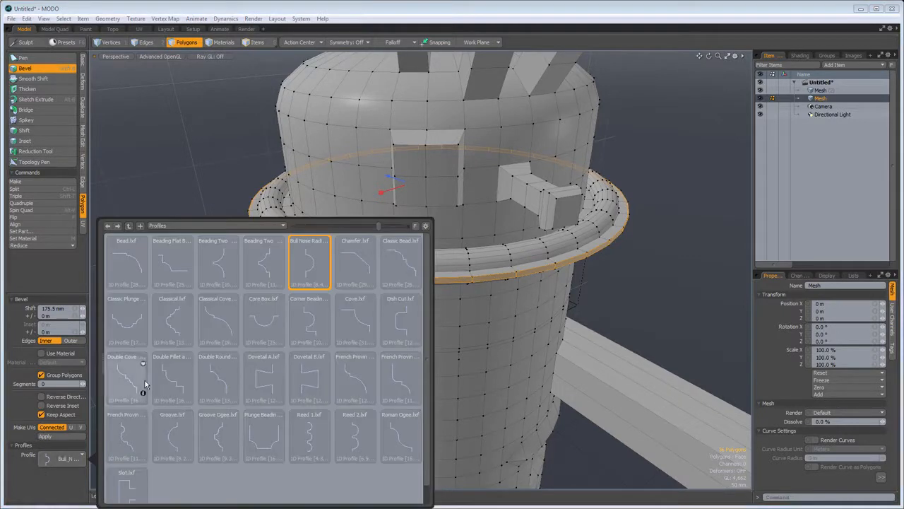
pyautogui.click(166, 385)
pyautogui.click(269, 381)
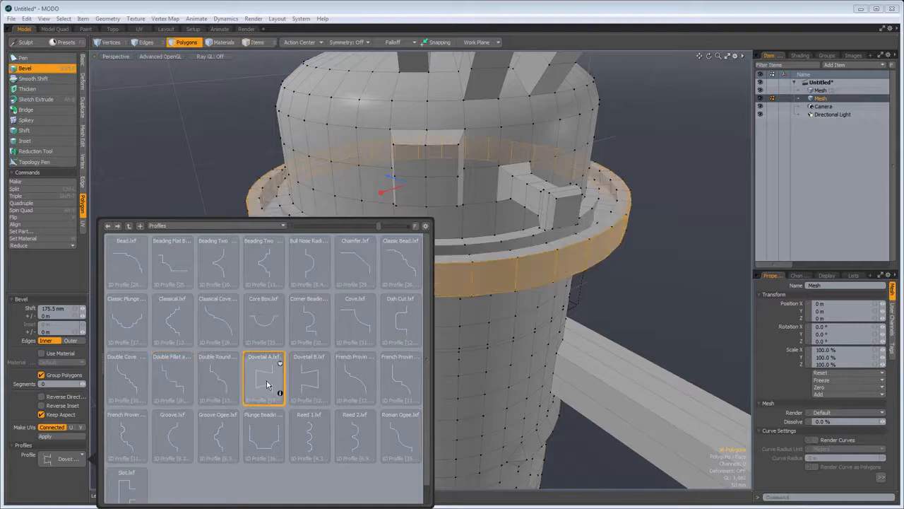
pyautogui.click(311, 382)
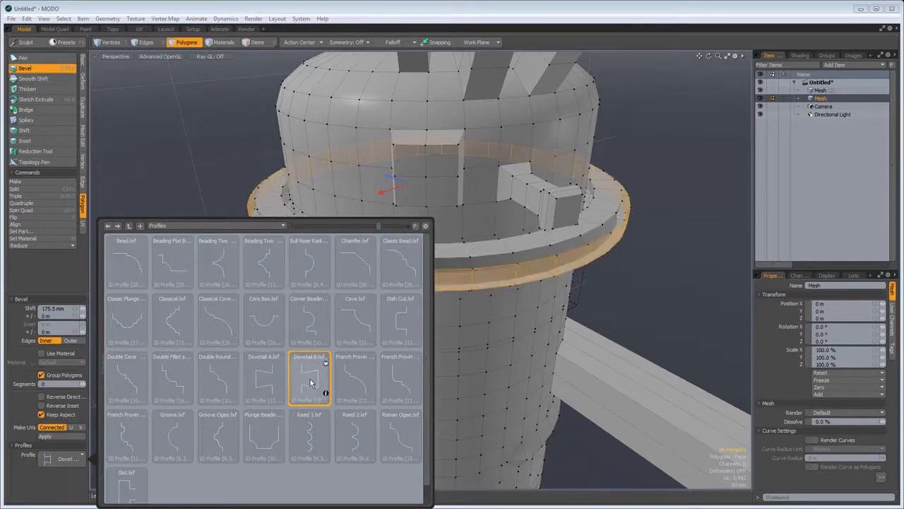
pyautogui.click(349, 379)
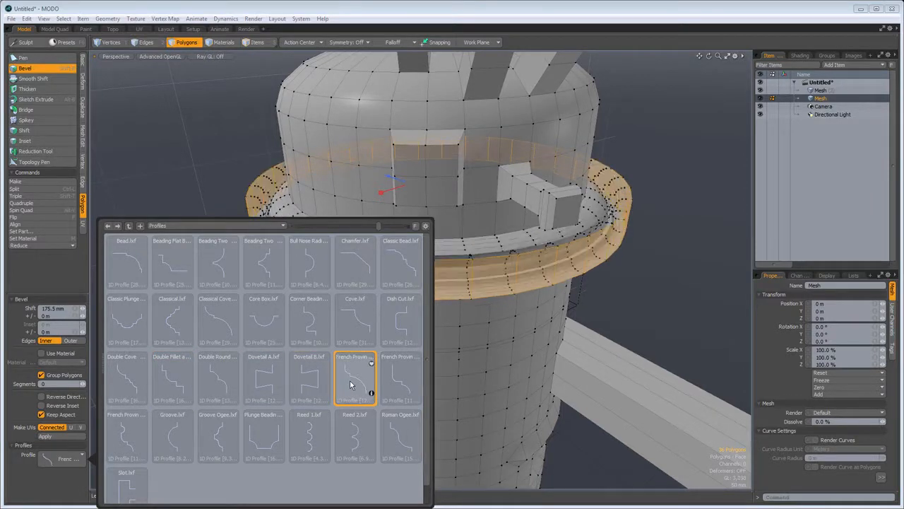
pyautogui.click(403, 381)
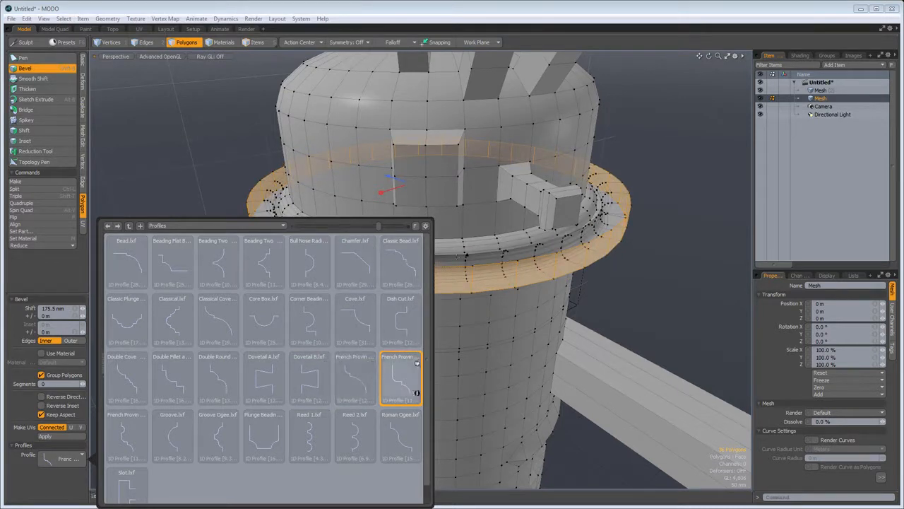
pyautogui.click(553, 10)
# Reverse both the inset and the direction of the ring's bevel profile, with the shift at 160 mm.
pyautogui.scroll(3, 242, 209)
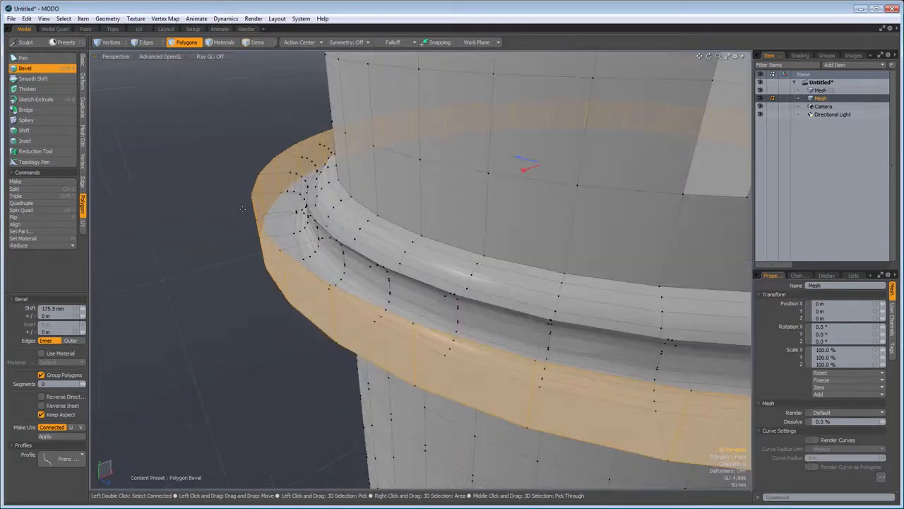
pyautogui.keyDown('alt'); pyautogui.moveTo(344, 231); pyautogui.dragTo(367, 232); pyautogui.keyUp('alt')
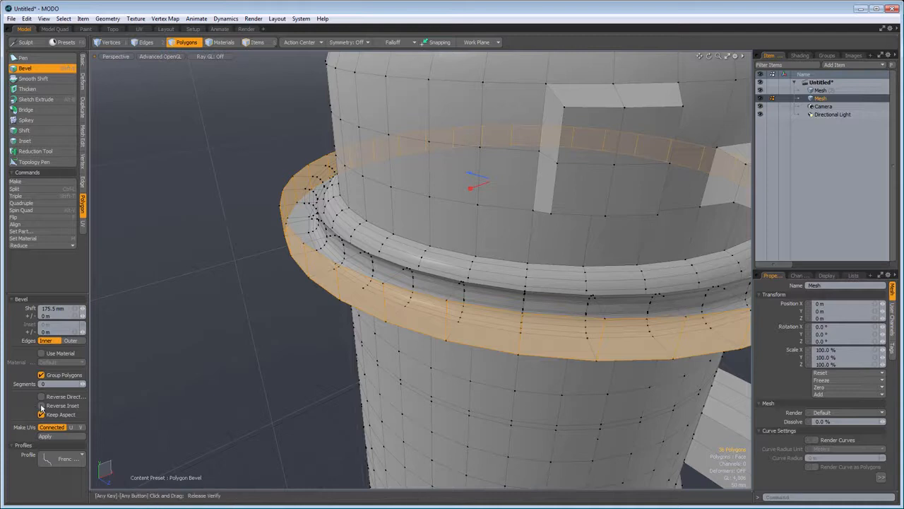
pyautogui.click(41, 406)
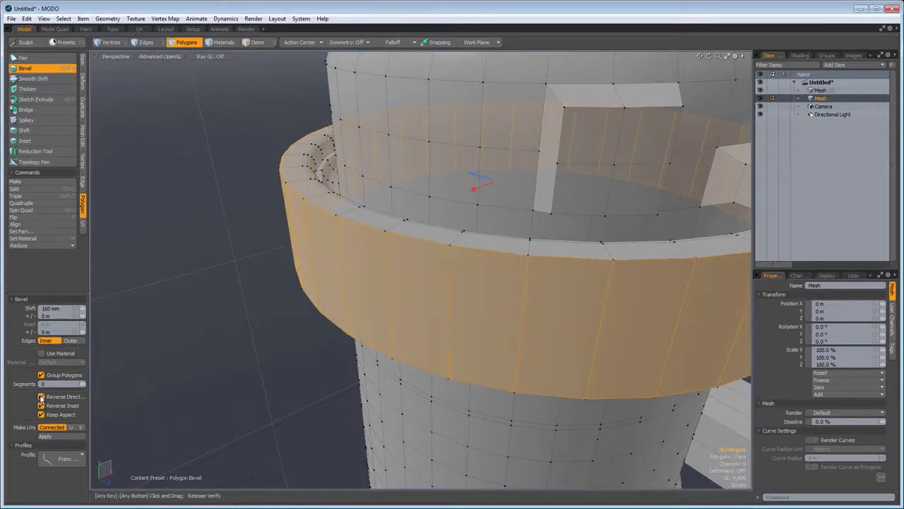
pyautogui.click(41, 397)
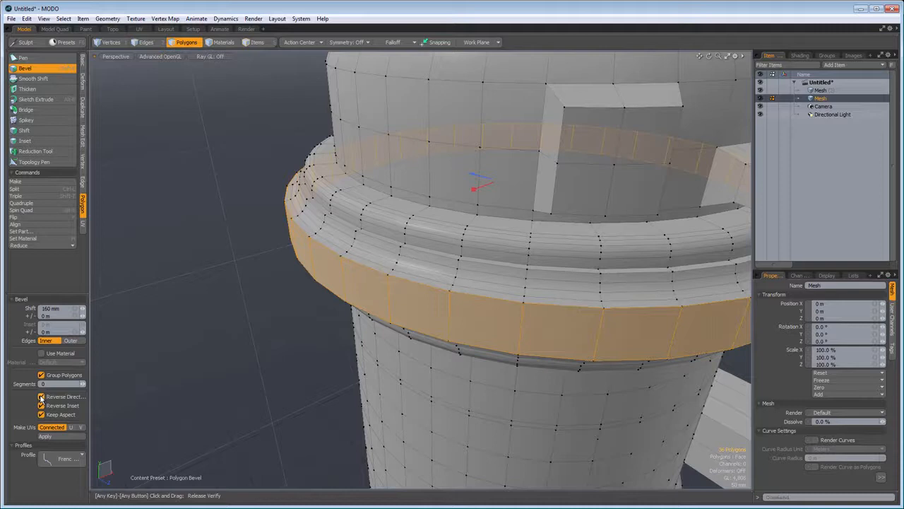
pyautogui.scroll(-3, 251, 291)
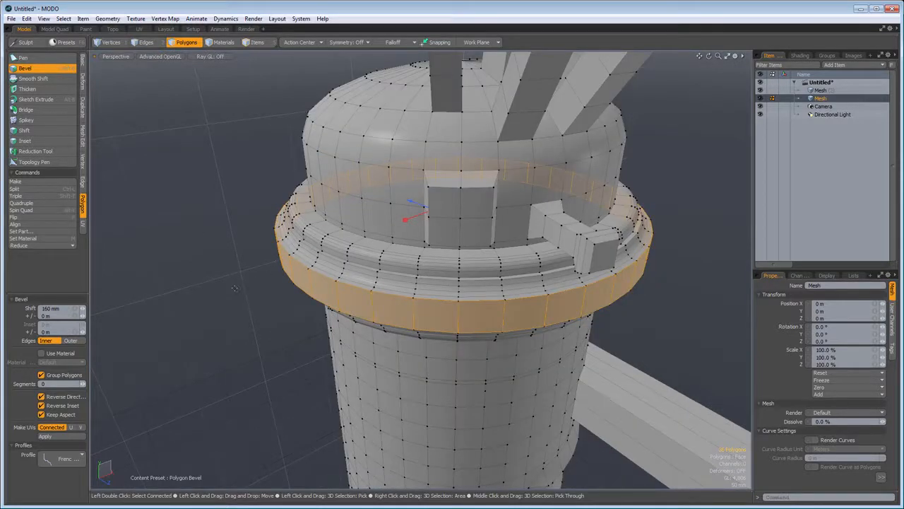
# Remove the profile from the ring bevel to leave a plain flange, and clear the polygon selection.
pyautogui.click(62, 462)
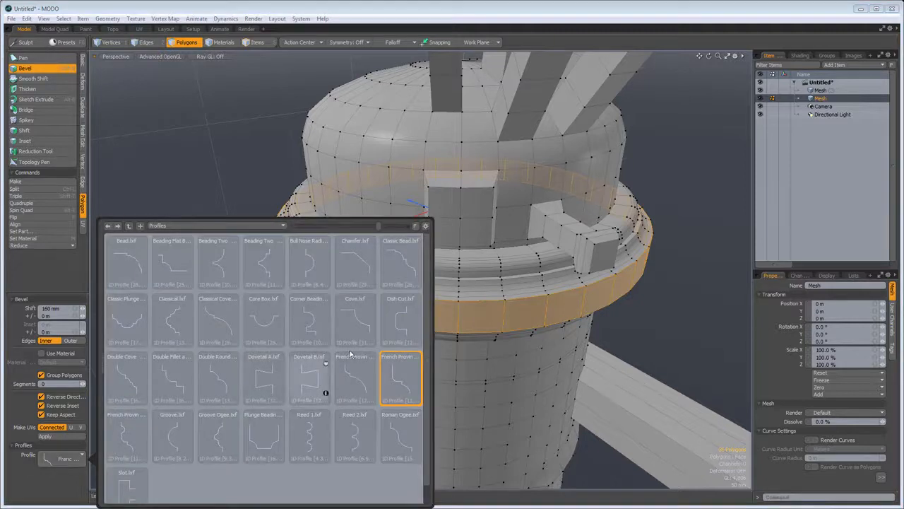
pyautogui.click(394, 382)
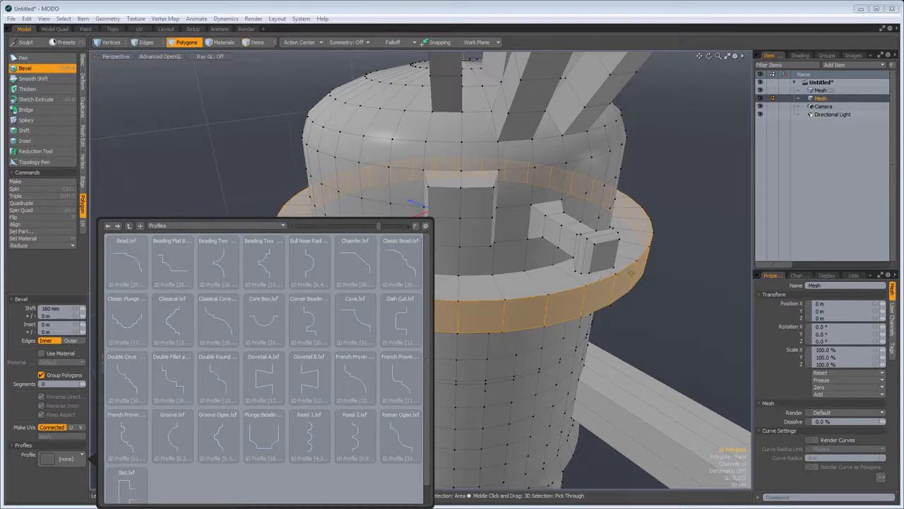
pyautogui.click(279, 72)
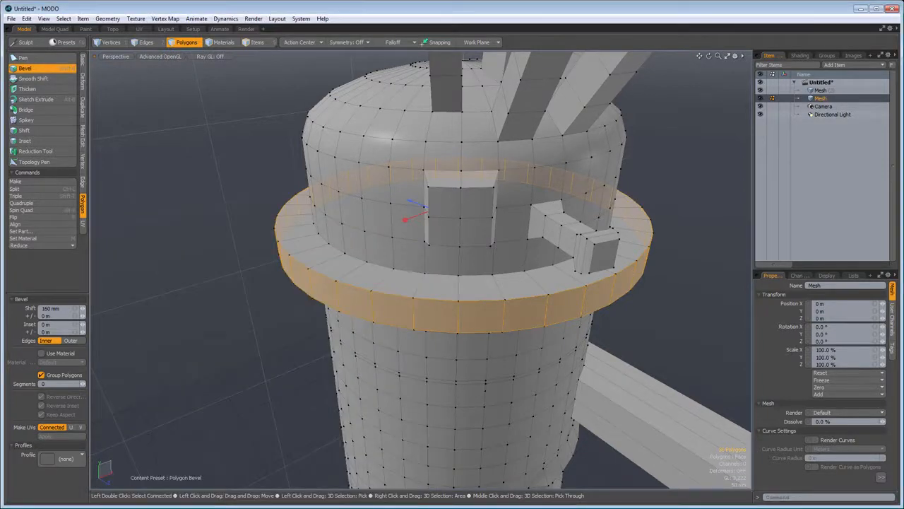
pyautogui.press('space')
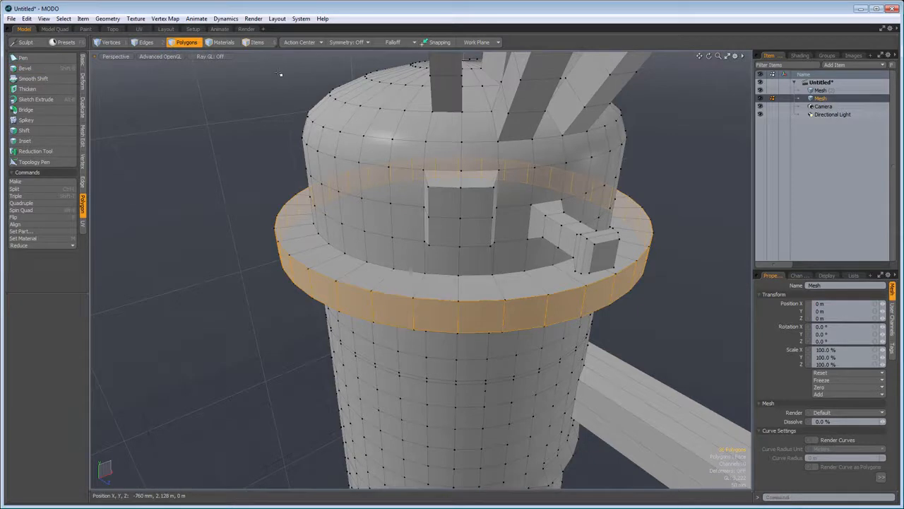
pyautogui.click(280, 73)
# Make the mesh item that contains the cube active and bring the cube into close view.
pyautogui.press('a')
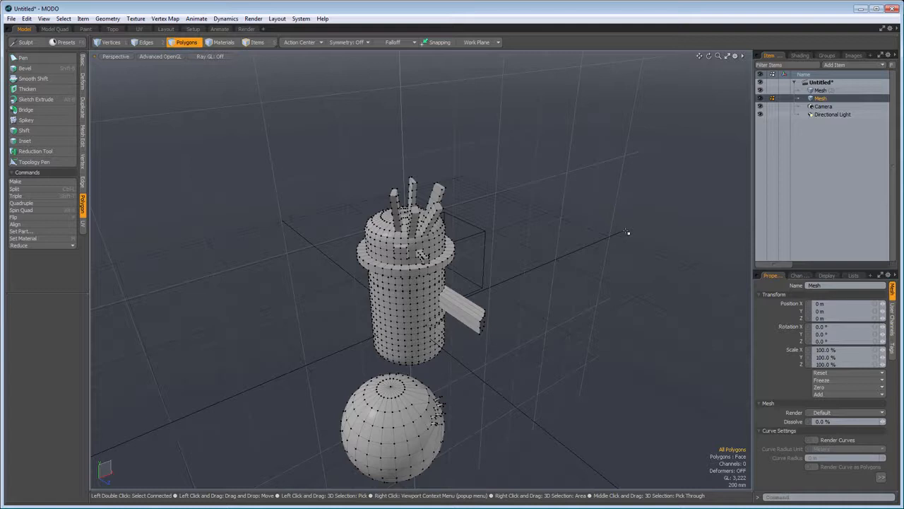
pyautogui.click(820, 92)
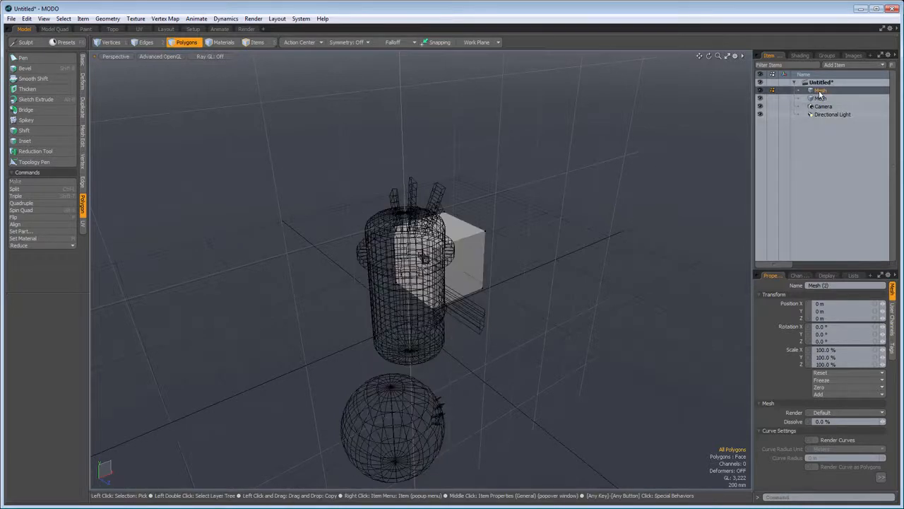
pyautogui.keyDown('alt'); pyautogui.moveTo(696, 270); pyautogui.dragTo(573, 276); pyautogui.keyUp('alt')
pyautogui.scroll(5, 605, 292)
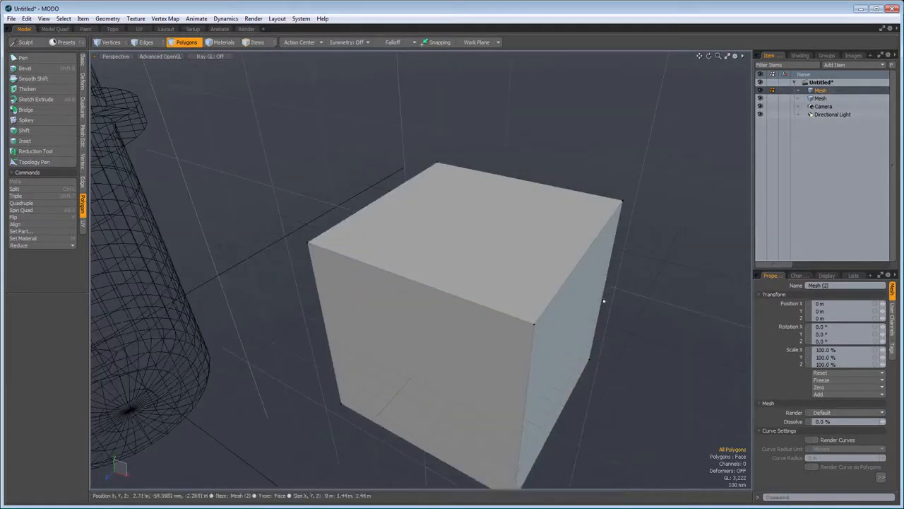
# Bevel one top edge of the cube with an inset of about 212 mm and round it with a round level of 4.
pyautogui.keyDown('alt'); pyautogui.moveTo(524, 355); pyautogui.dragTo(432, 308); pyautogui.keyUp('alt')
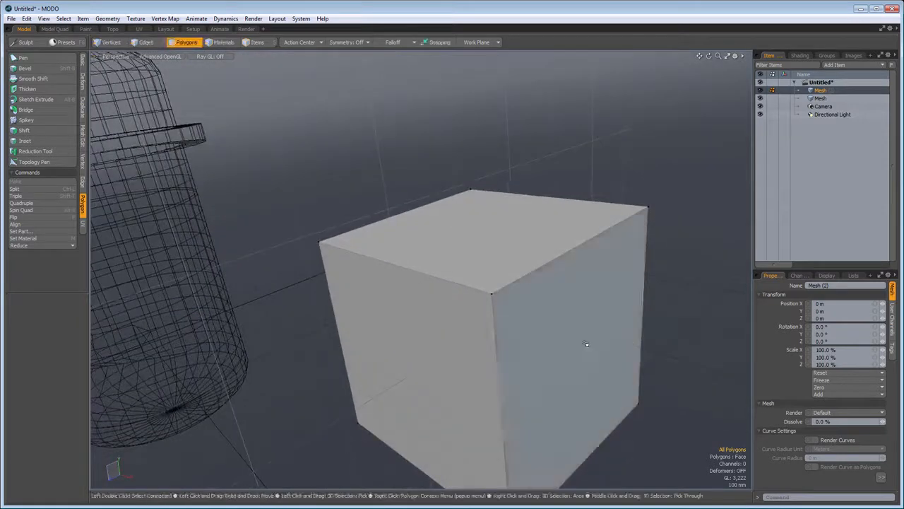
pyautogui.click(146, 43)
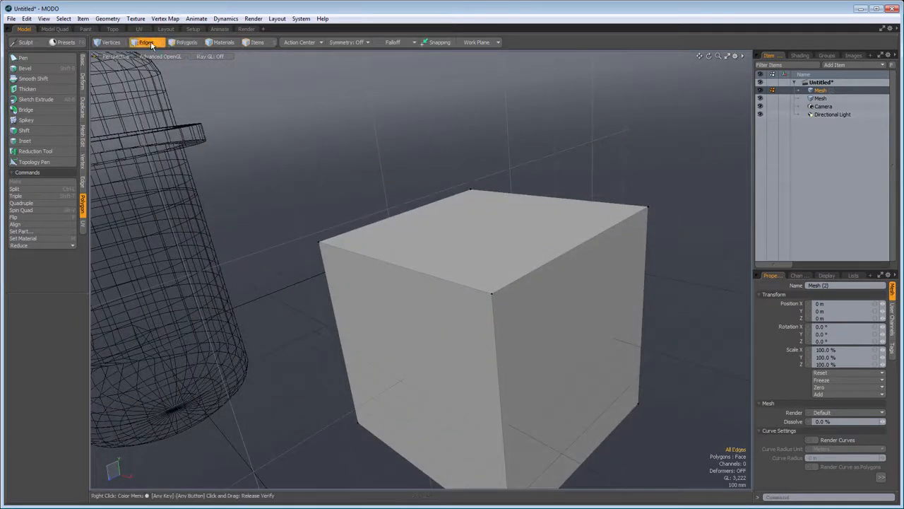
pyautogui.click(531, 273)
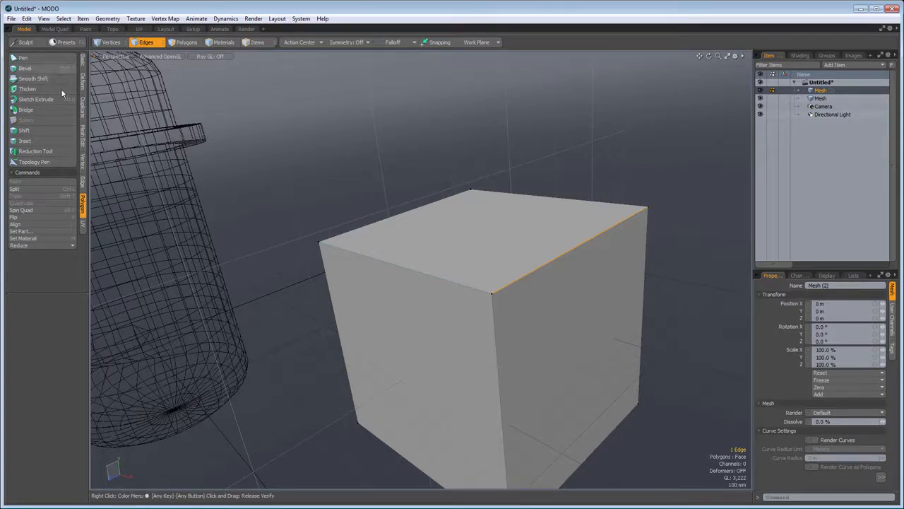
pyautogui.click(83, 182)
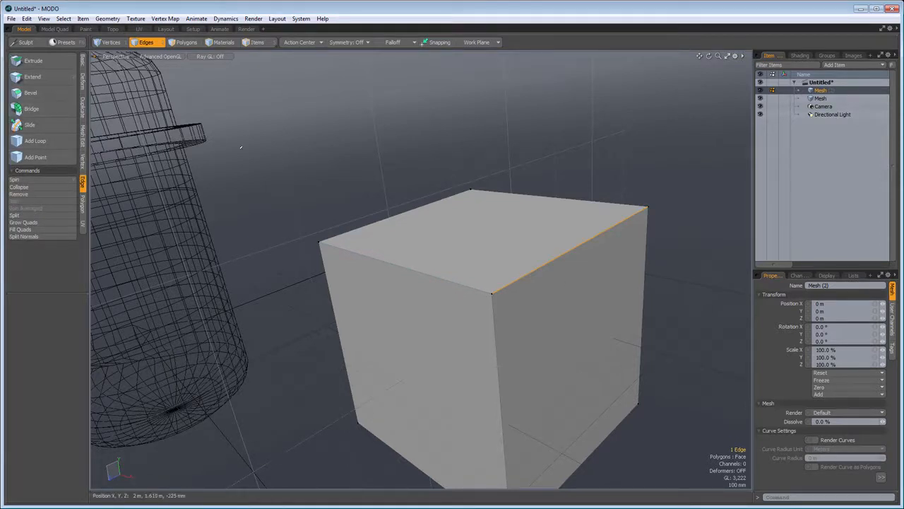
pyautogui.press('b')
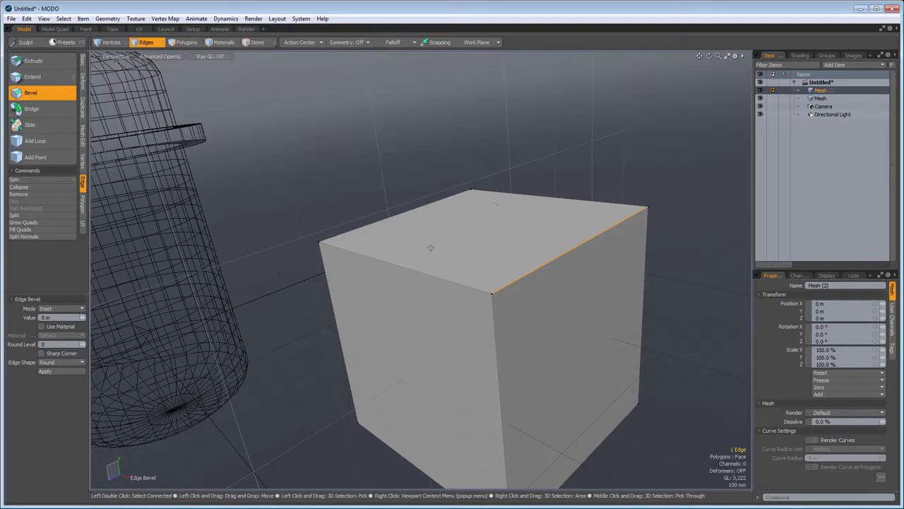
pyautogui.moveTo(616, 208); pyautogui.dragTo(567, 262)
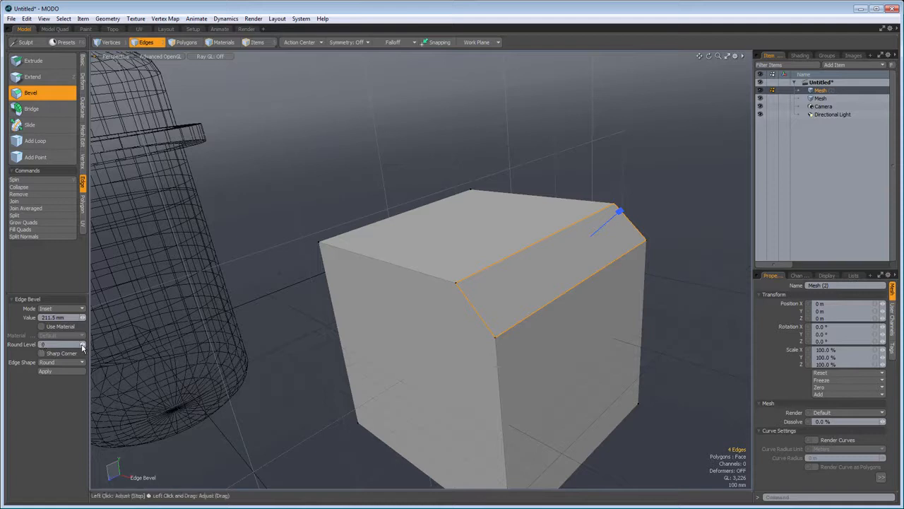
pyautogui.moveTo(82, 347); pyautogui.dragTo(82, 337)
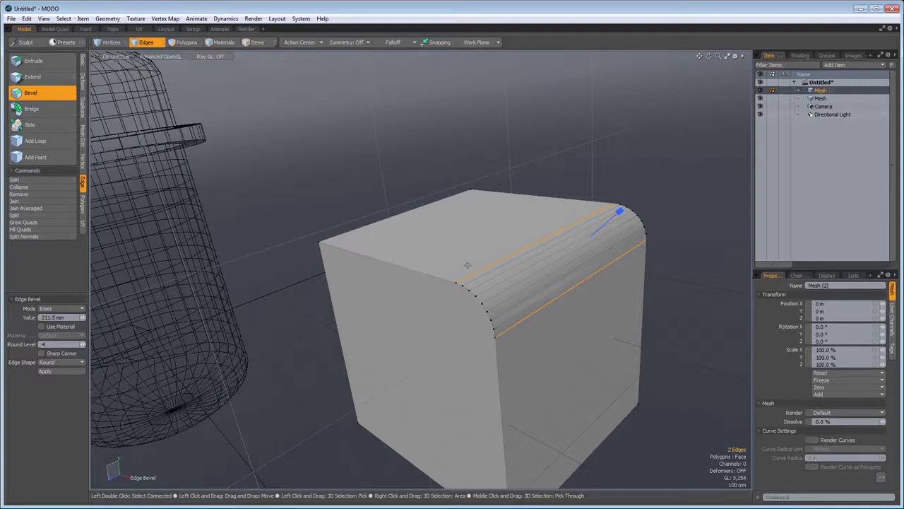
# Bevel a top corner vertex opposite the rounded edge with an inset of about 399 mm and raise its round level.
pyautogui.keyDown('alt'); pyautogui.moveTo(624, 337); pyautogui.dragTo(381, 332); pyautogui.keyUp('alt')
pyautogui.keyDown('alt'); pyautogui.moveTo(655, 341); pyautogui.dragTo(523, 353); pyautogui.keyUp('alt')
pyautogui.click(122, 41)
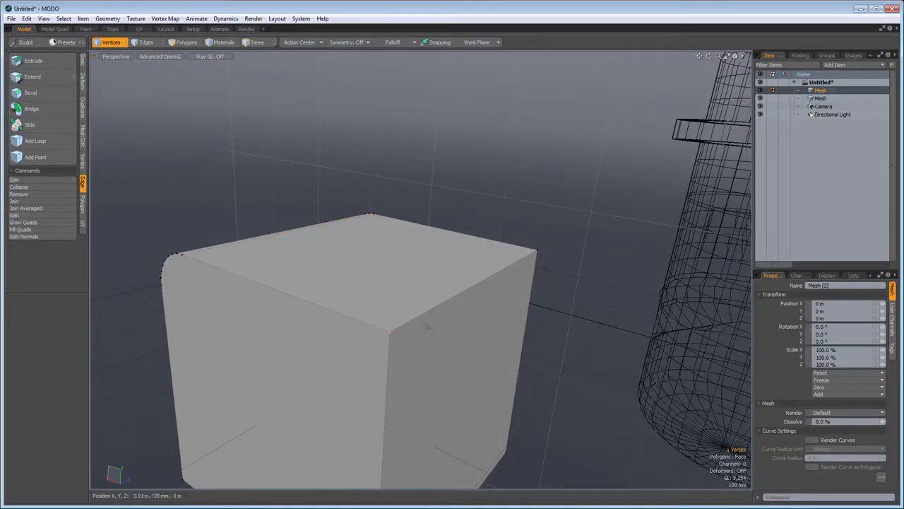
pyautogui.press('b')
pyautogui.moveTo(318, 263); pyautogui.dragTo(427, 263)
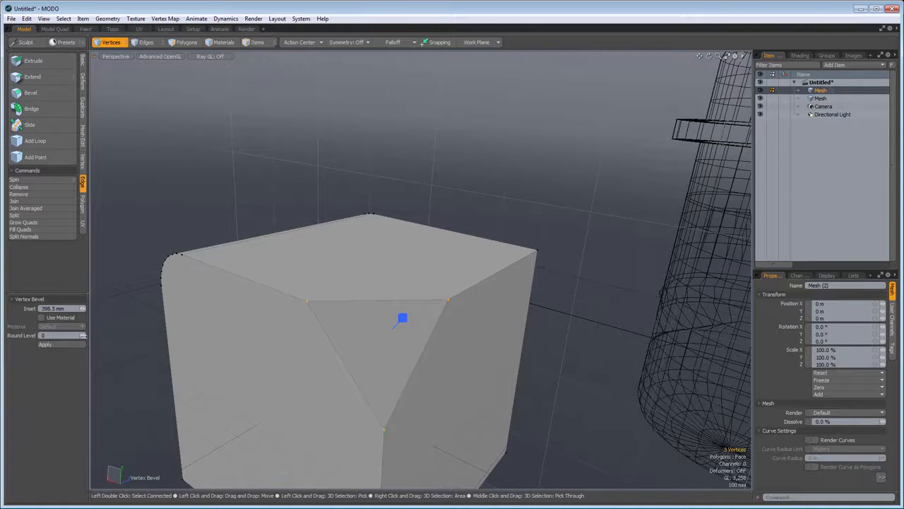
pyautogui.moveTo(83, 336)
pyautogui.mouseDown()
pyautogui.moveTo(97, 336)
pyautogui.moveTo(84, 335)
pyautogui.mouseUp()
# Bevel the cube's flat side face at the end of the rounded edge, with about 118 mm shift and 57 mm inset.
pyautogui.keyDown('alt'); pyautogui.moveTo(255, 257); pyautogui.dragTo(493, 258); pyautogui.keyUp('alt')
pyautogui.click(186, 46)
pyautogui.click(397, 326)
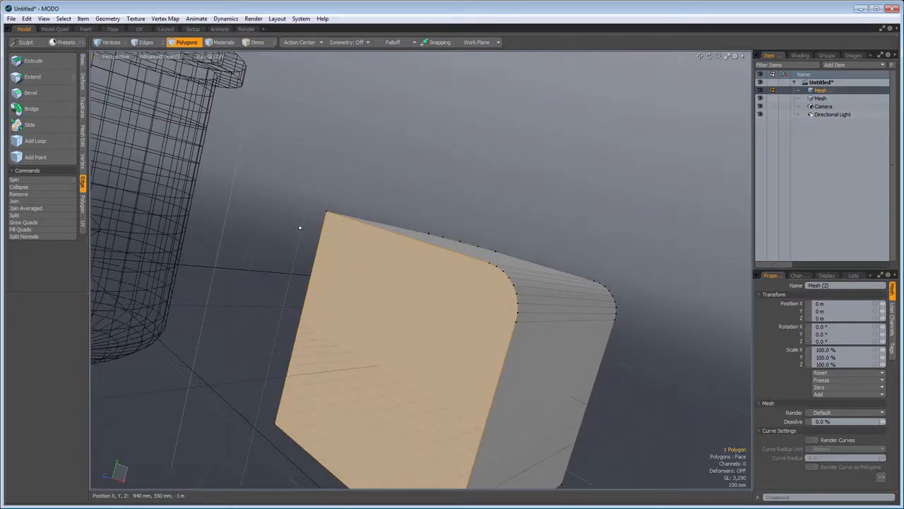
pyautogui.press('b')
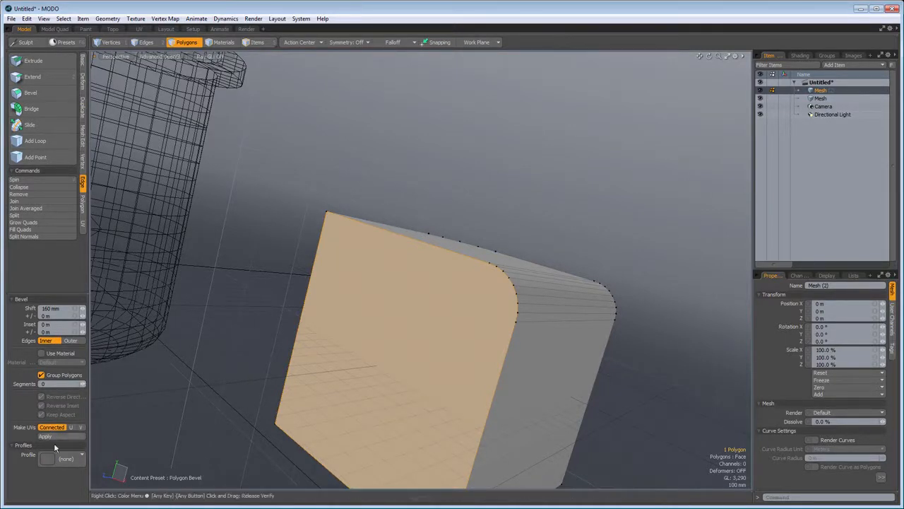
pyautogui.moveTo(368, 371); pyautogui.dragTo(398, 385)
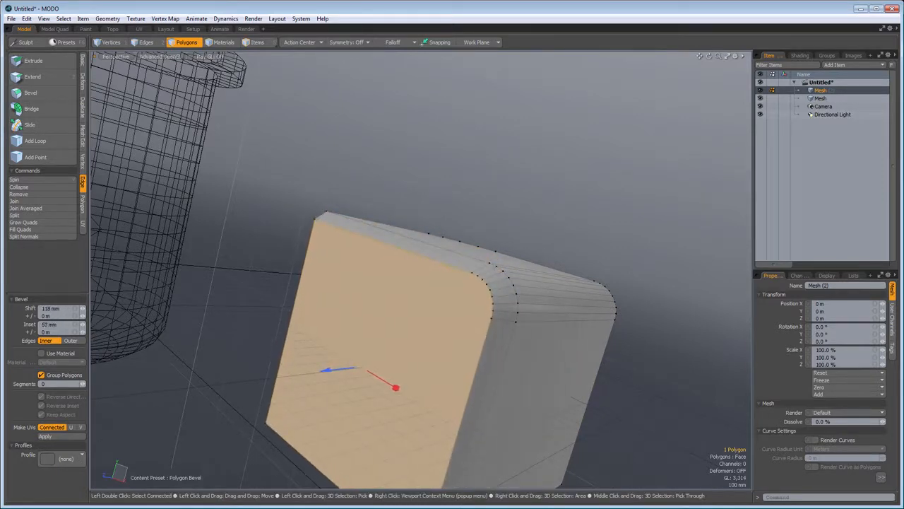
# Apply the Groove profile to the side face bevel and enlarge its shift to 400 mm.
pyautogui.click(65, 459)
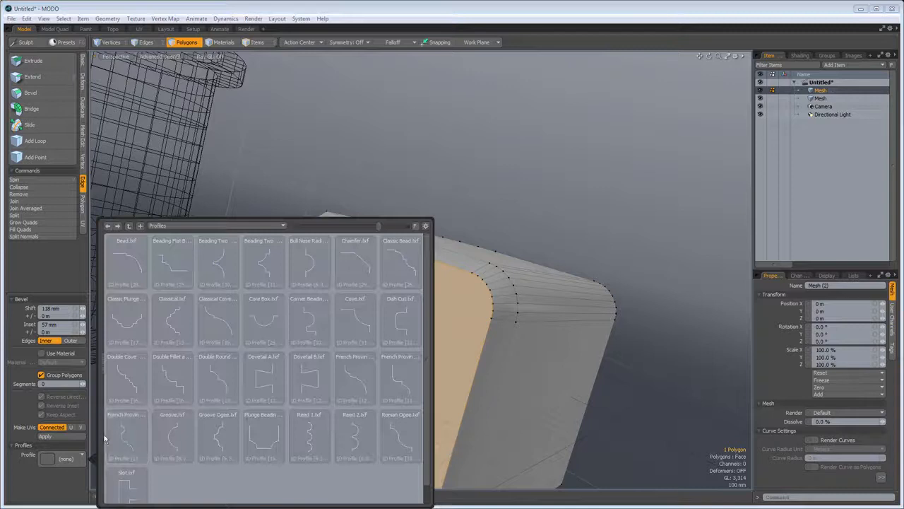
pyautogui.click(175, 431)
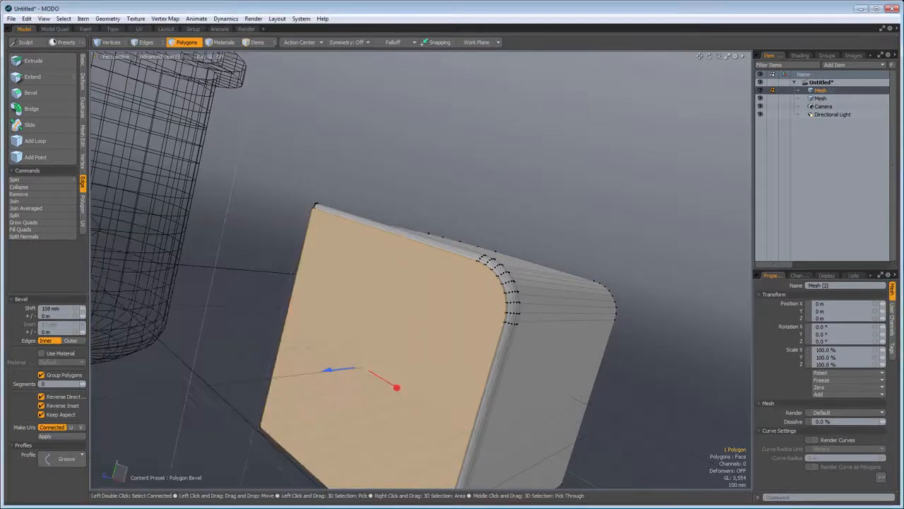
pyautogui.moveTo(395, 386); pyautogui.dragTo(353, 394)
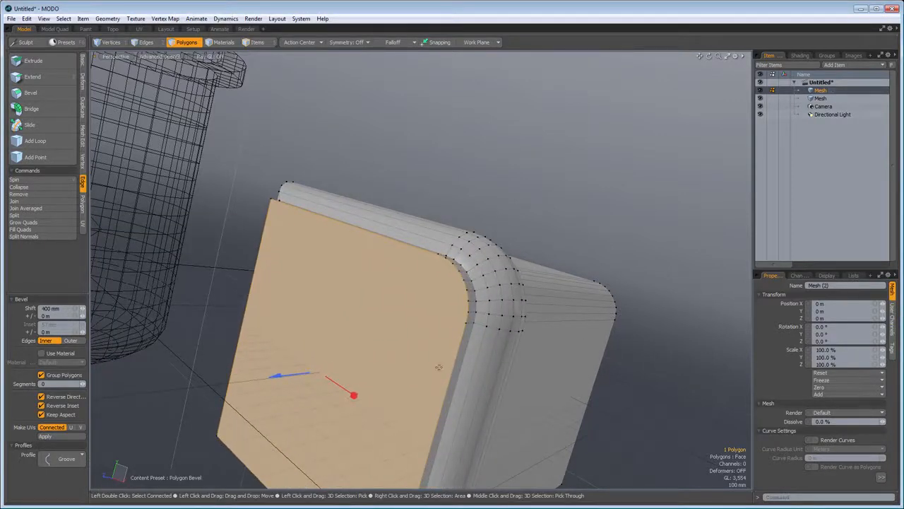
pyautogui.keyDown('alt'); pyautogui.moveTo(590, 212); pyautogui.dragTo(522, 318); pyautogui.keyUp('alt')
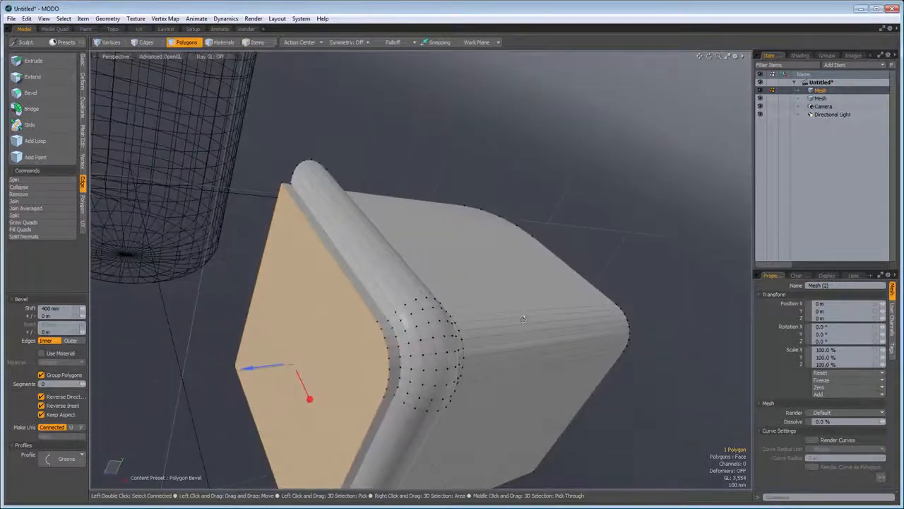
# Fit all objects in view and browse the Deform, Duplicate and Mesh Edit tool sets.
pyautogui.press('a')
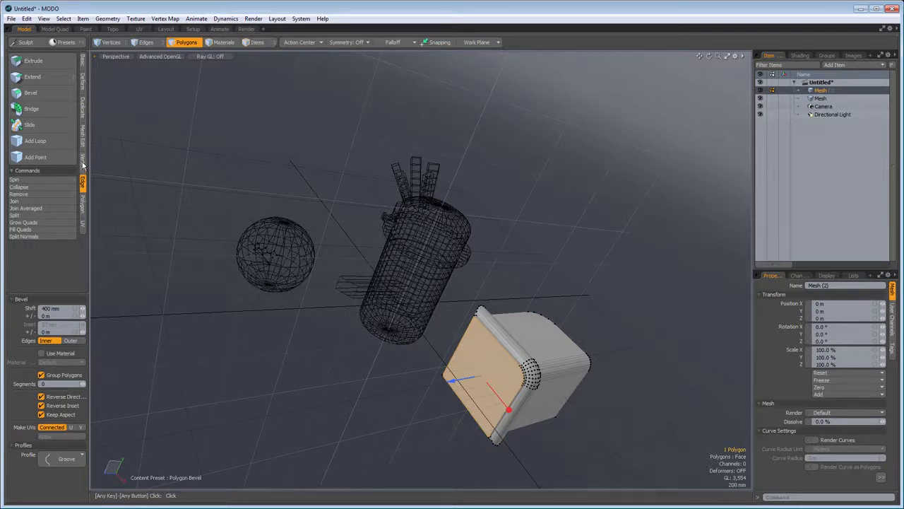
pyautogui.click(83, 88)
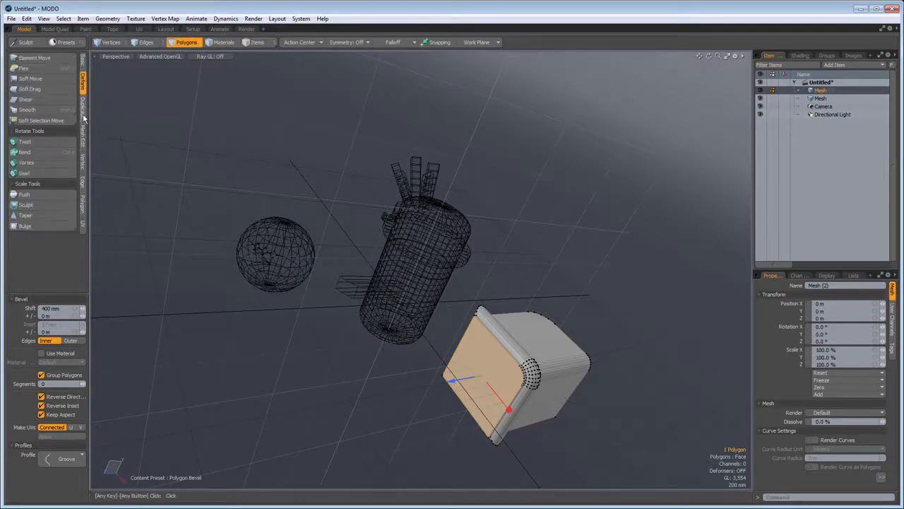
pyautogui.click(83, 117)
pyautogui.click(83, 141)
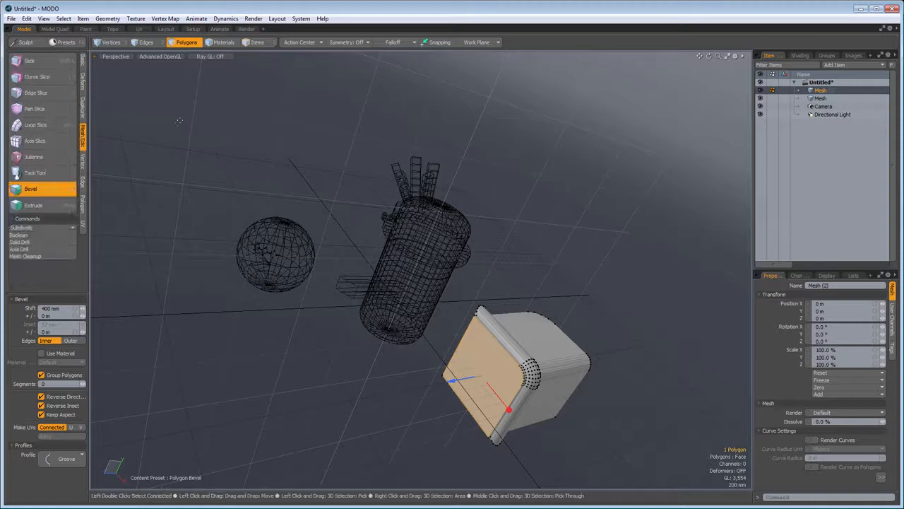